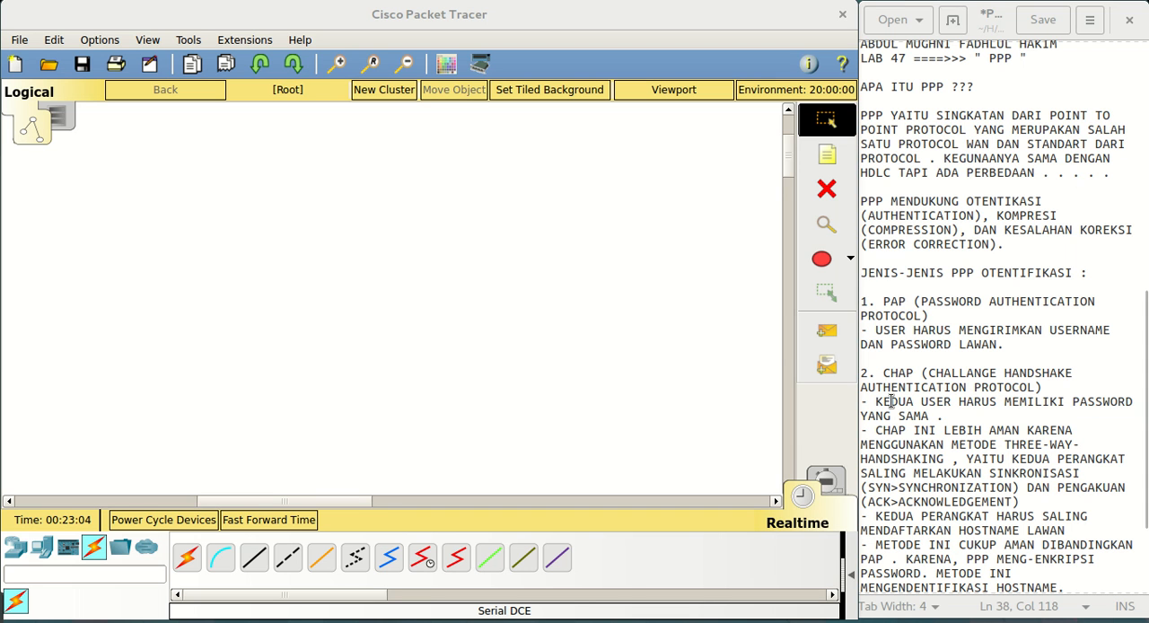
Read through the CHAP authentication points in the PPP notes
left_click(955, 414)
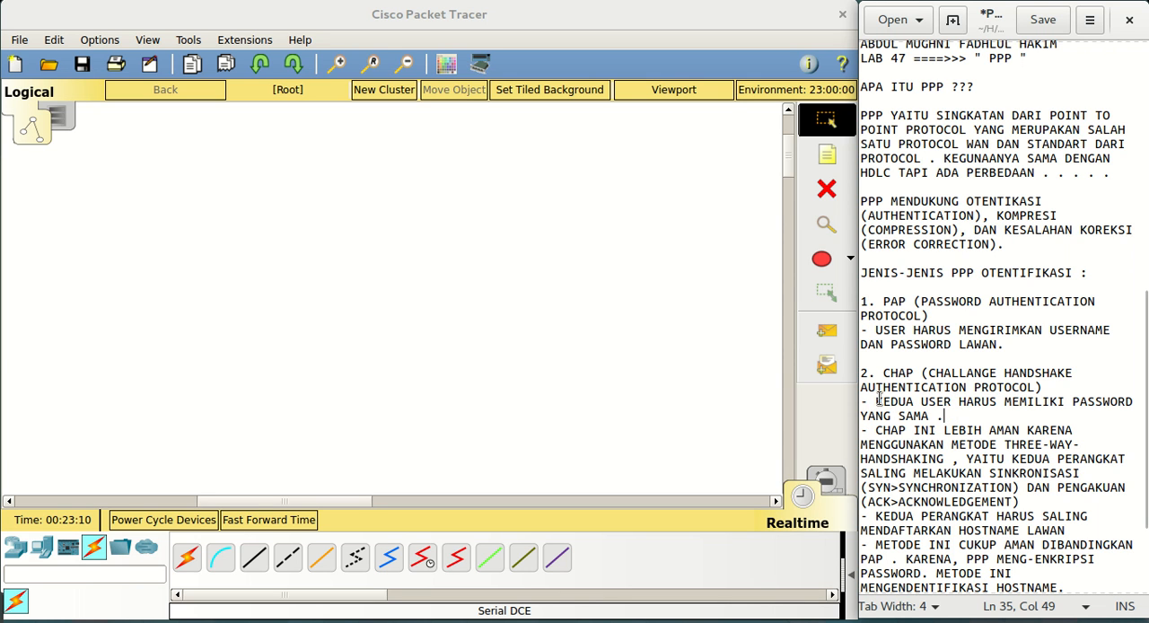
key("Down")
key("Down")
key("Down")
key("Down")
key("Down")
key("Down")
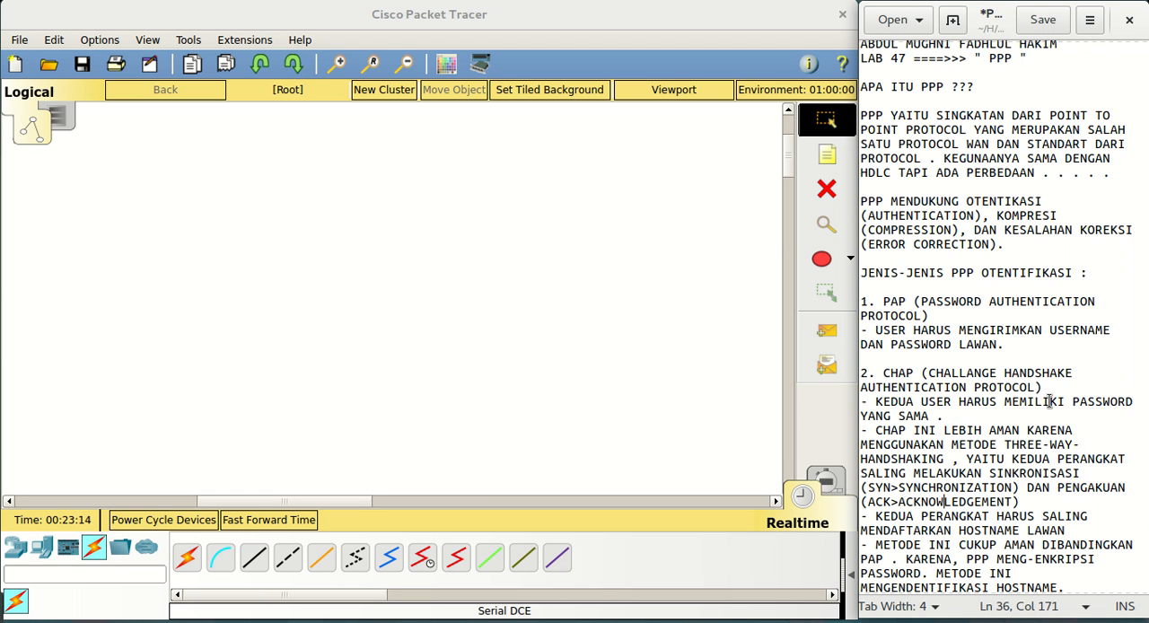
key("Down")
key("Down")
key("Down")
key("Down")
key("Down")
key("Down")
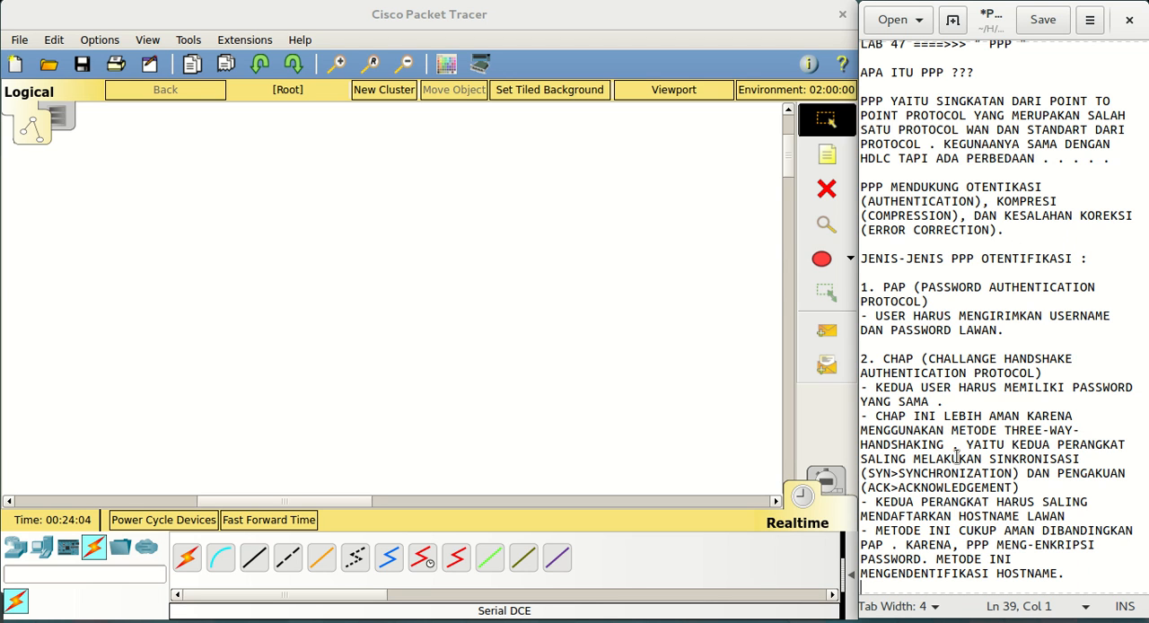
Insert "CHAP" after "PPP" in the notes sentence about encrypting the password
left_click(994, 544)
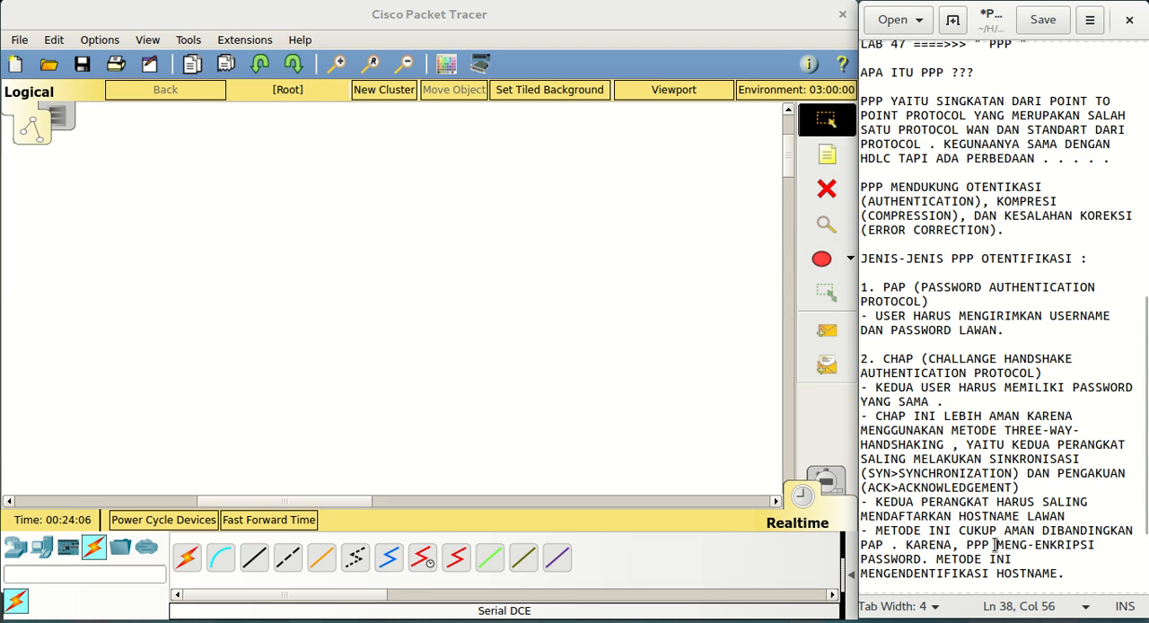
type("ch")
key("BackSpace")
key("BackSpace")
type("CHAP")
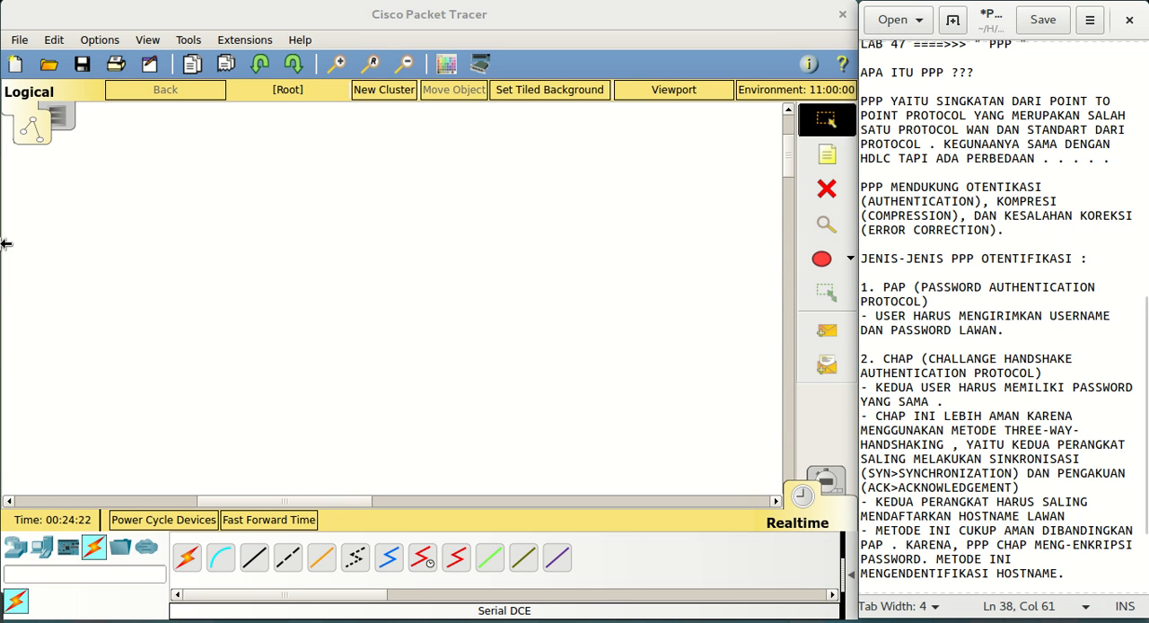
Review the PPP lab notes from the heading through the definition to the last CHAP point
key("Up")
key("Up")
key("Up")
key("Up")
key("Up")
key("Up")
key("Up")
key("Up")
key("Up")
key("Up")
key("Up")
key("Up")
key("Up")
key("Up")
key("Up")
key("Up")
key("Up")
key("Up")
key("Up")
key("Up")
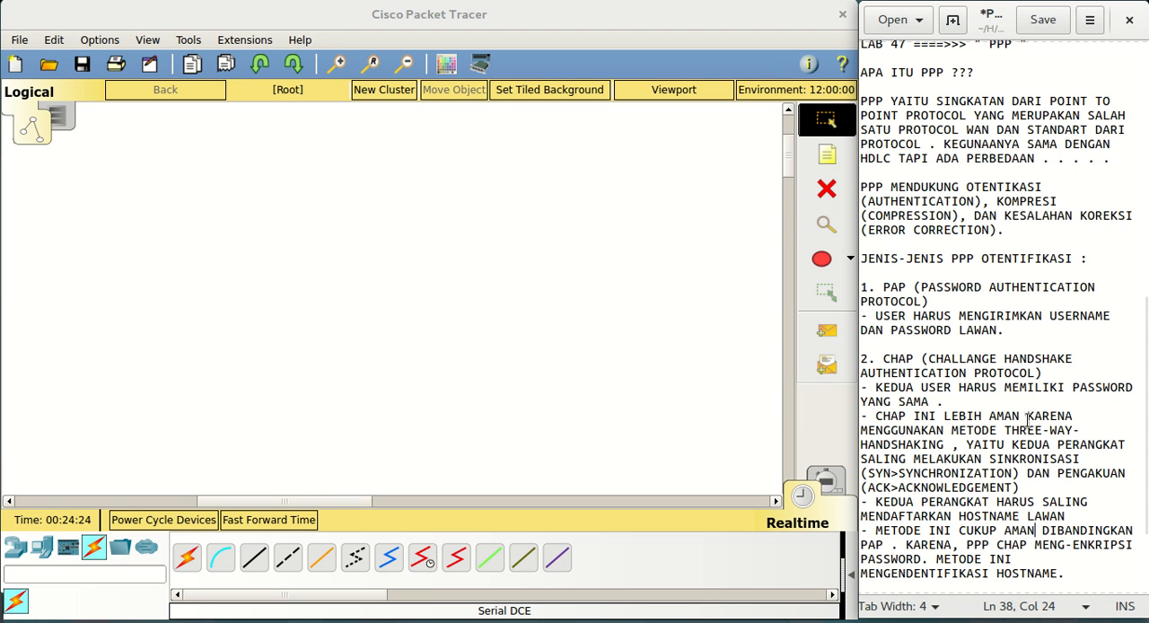
key("Up")
key("Up")
key("Up")
key("Up")
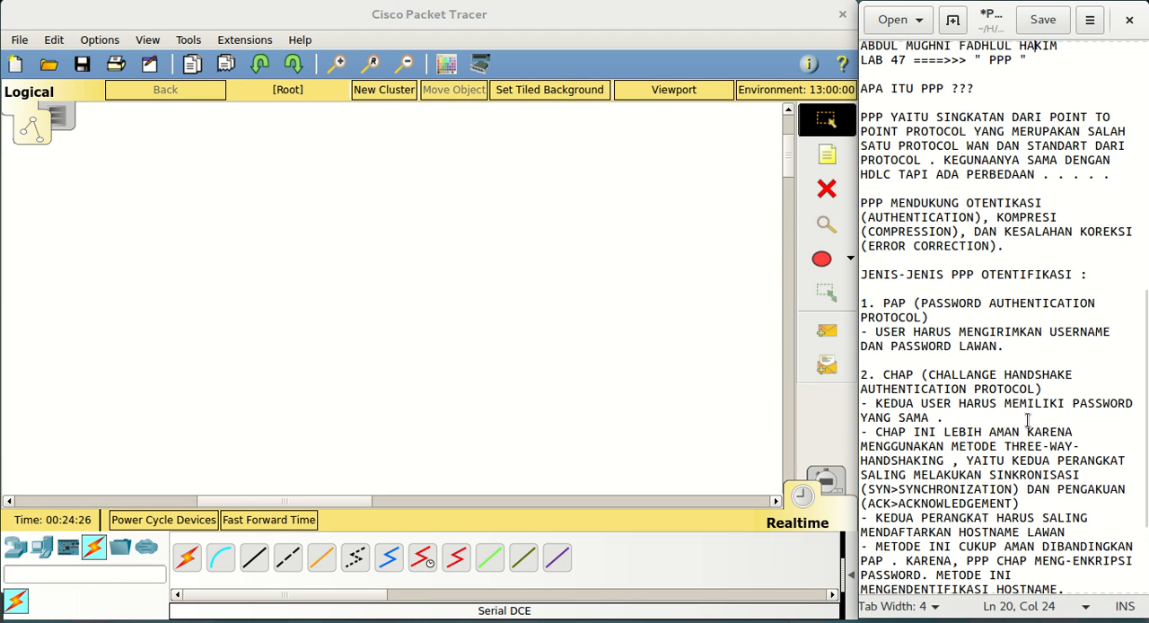
key("Down")
key("Down")
key("Down")
key("Down")
key("Down")
key("Down")
key("Down")
key("Down")
key("Down")
key("Down")
key("Down")
key("Down")
key("Down")
key("Down")
key("Down")
key("Down")
key("Down")
key("Down")
key("Down")
key("Down")
key("Down")
key("Down")
key("Down")
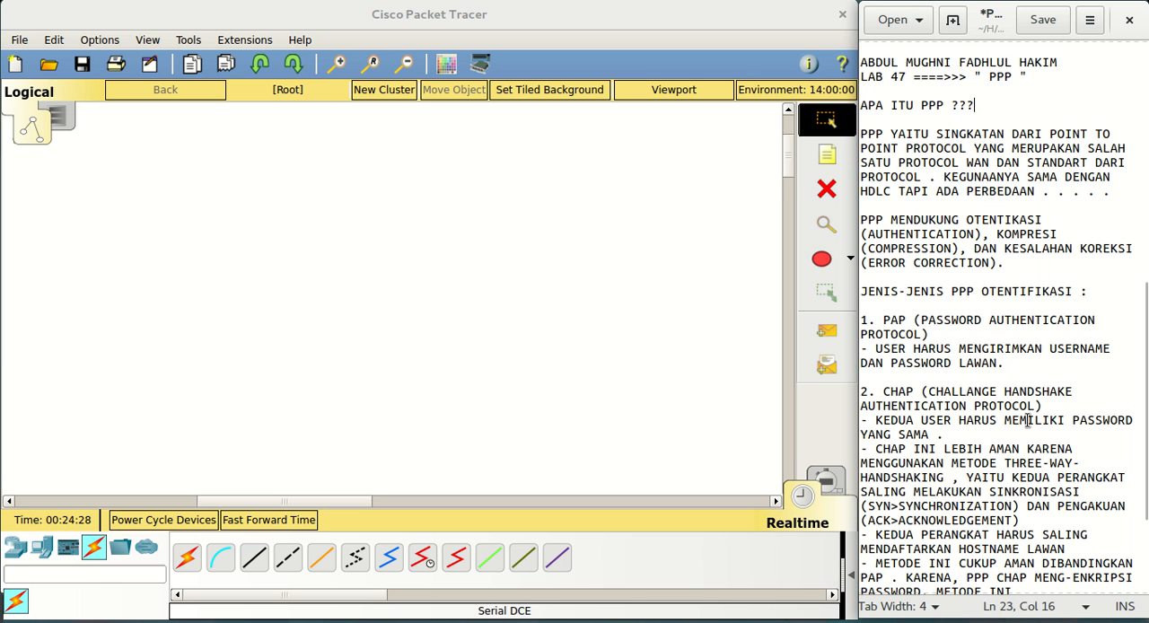
key("Down")
key("Down")
key("Down")
key("Down")
key("Down")
key("Down")
key("Down")
key("Down")
key("Down")
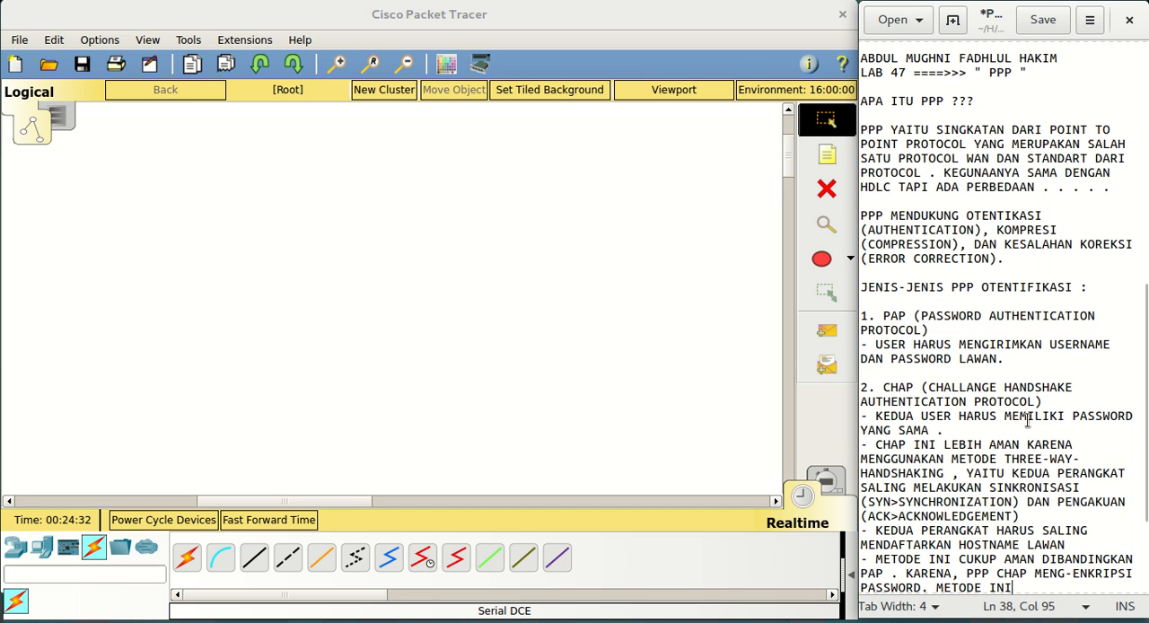
Switch to Cisco Packet Tracer and place a 1941 router in the upper-left area of the workspace
left_click(152, 233)
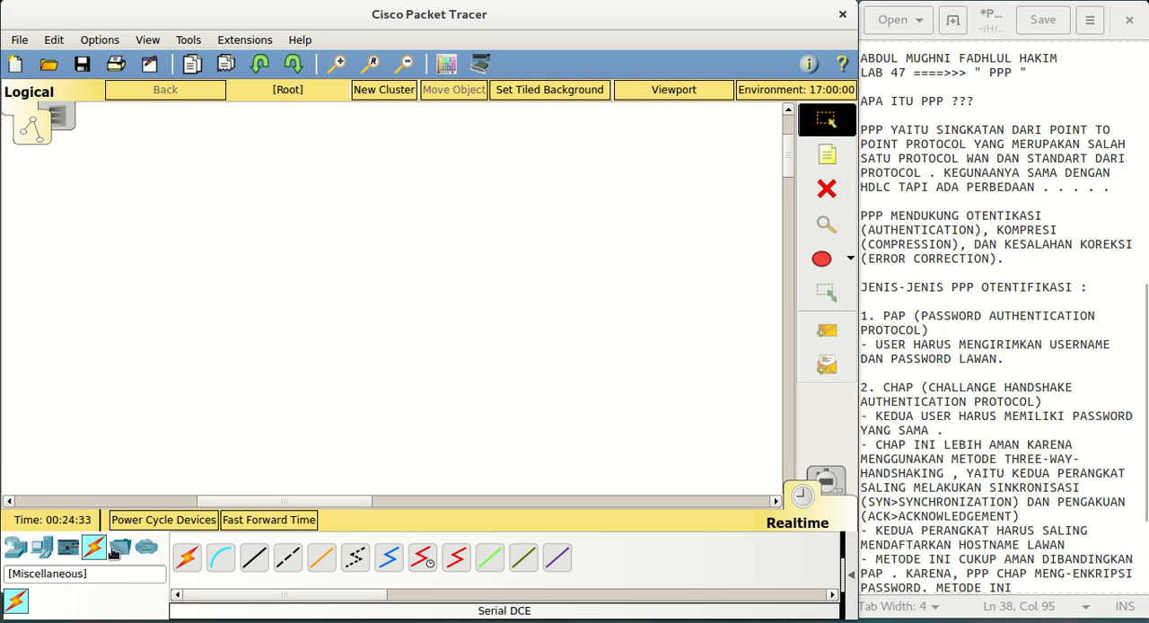
left_click(15, 546)
left_click(198, 562)
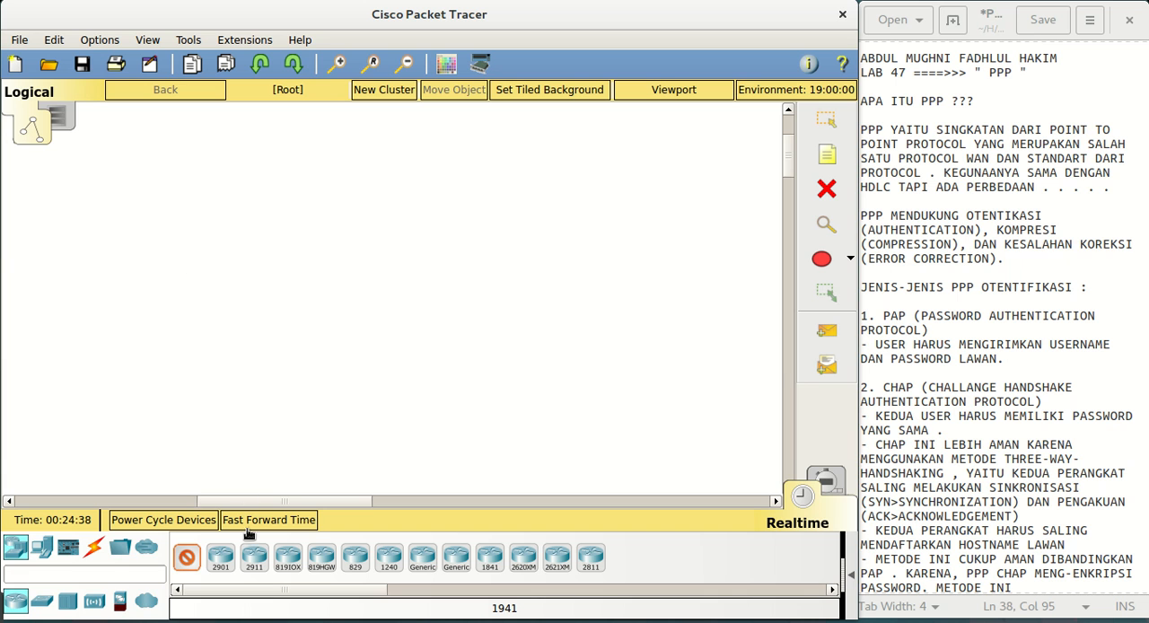
left_click(141, 163)
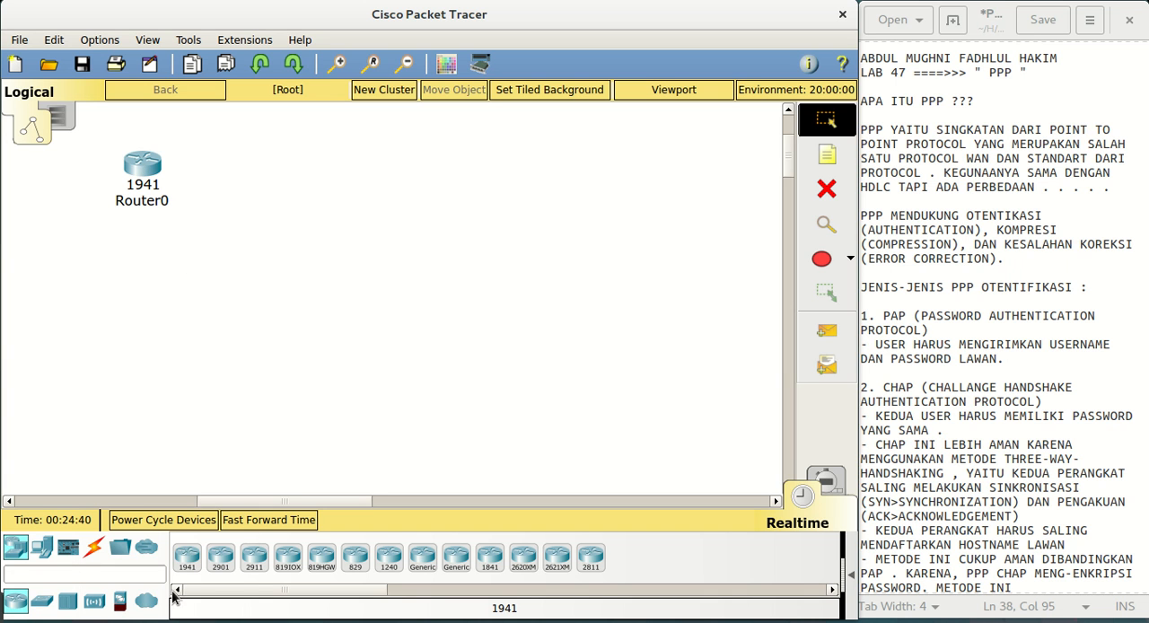
Add two generic PCs, one below the router and the other across the workspace at about the same height
left_click(41, 546)
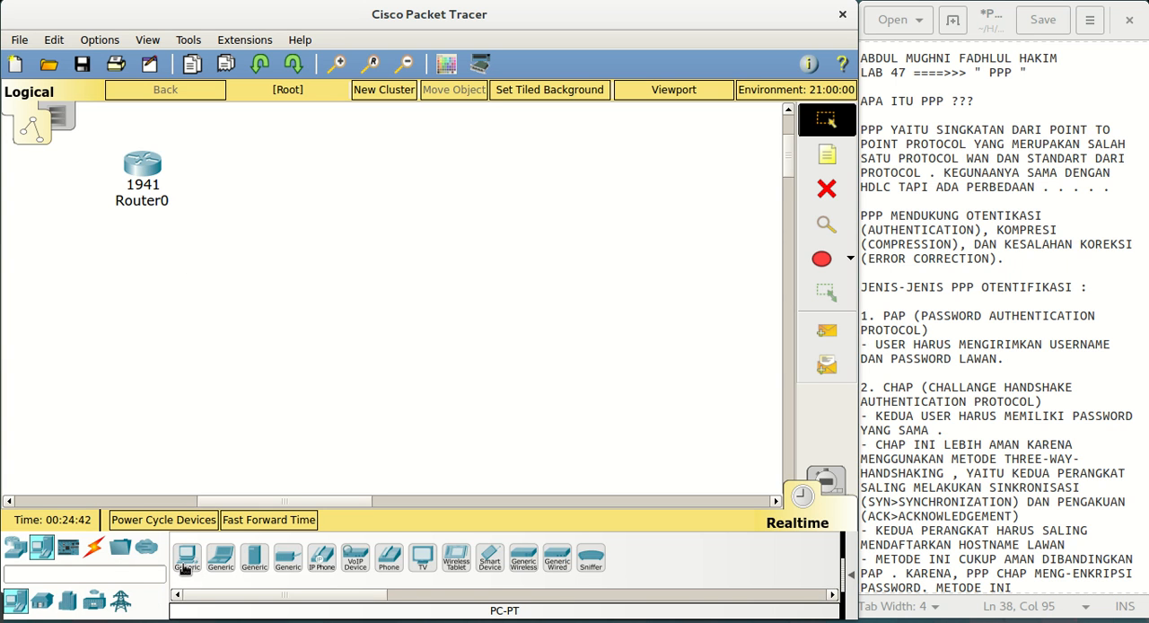
left_click(188, 560)
left_click(149, 354)
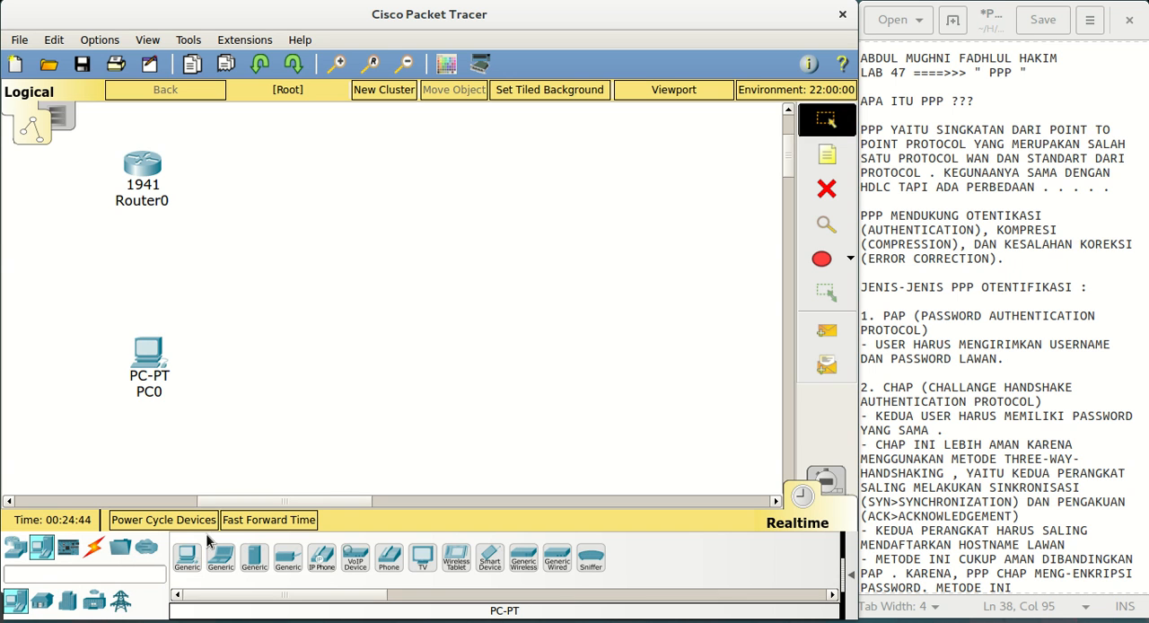
left_click(188, 558)
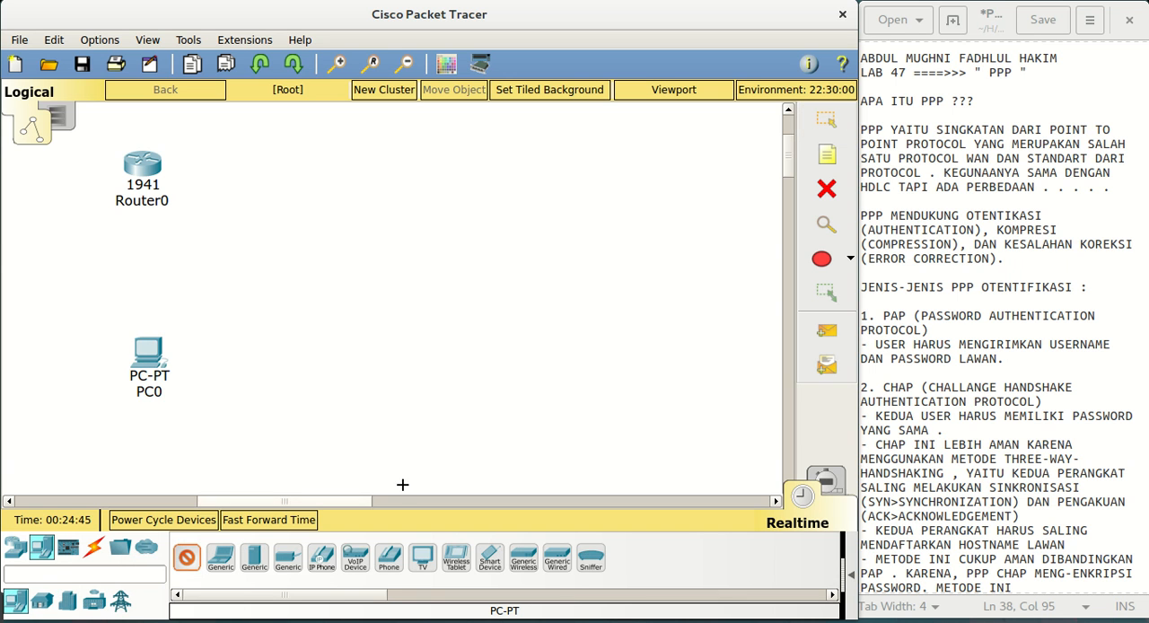
left_click(588, 386)
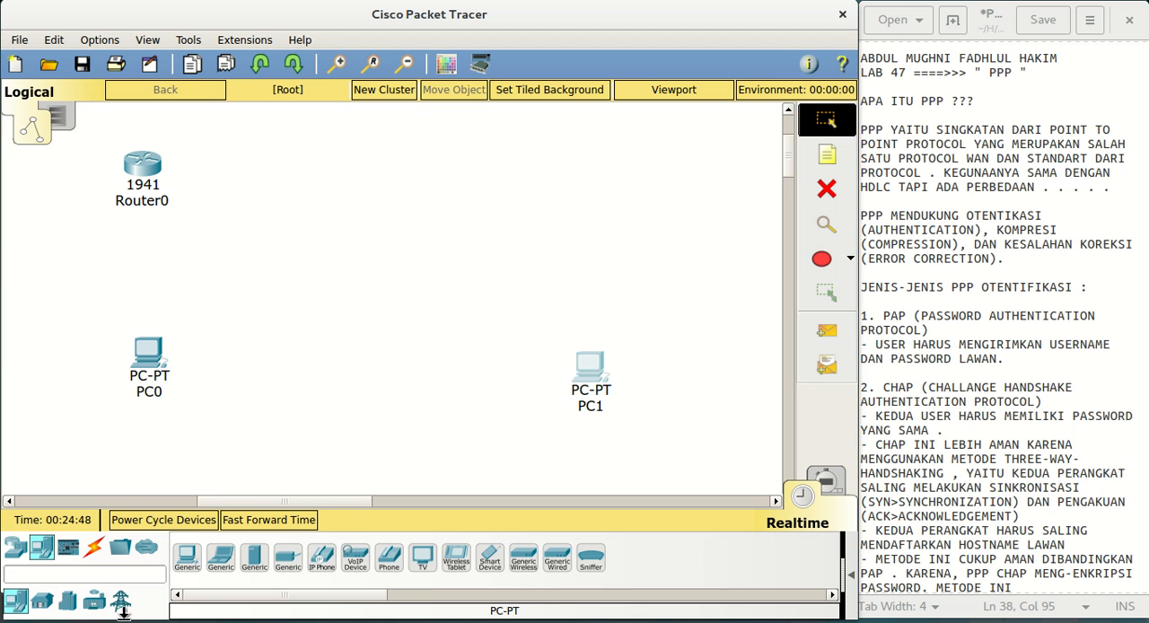
Install an HWIC-2T serial module in Router0's first expansion slot and power the router back on
left_click(140, 167)
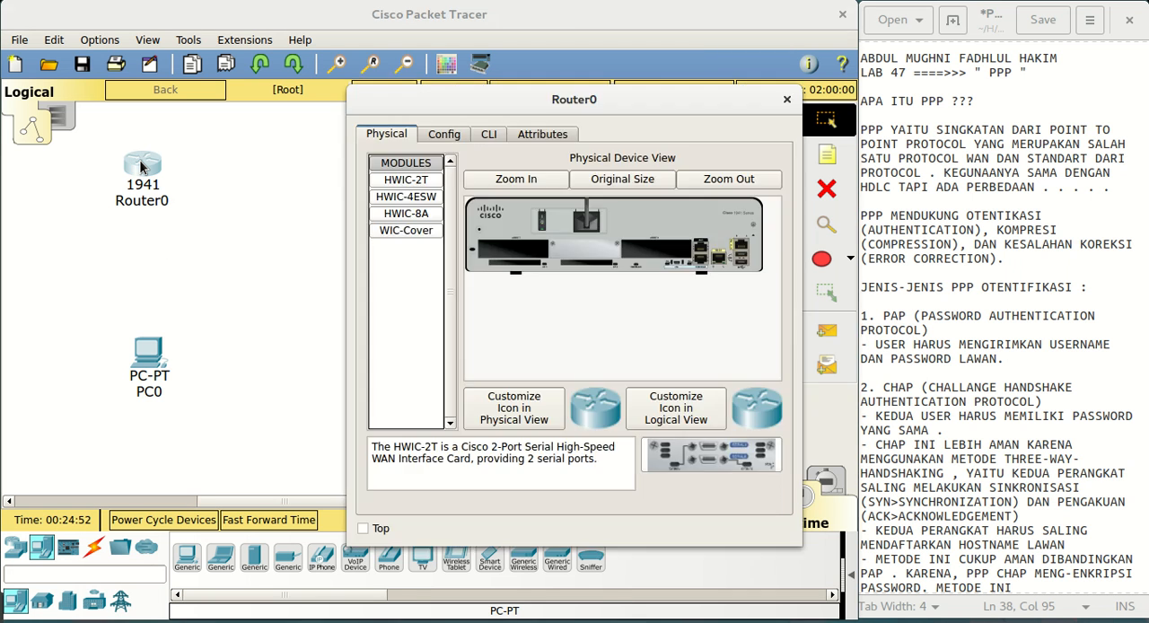
left_click(140, 167)
left_click(140, 167)
left_click_drag(526, 96, 321, 68)
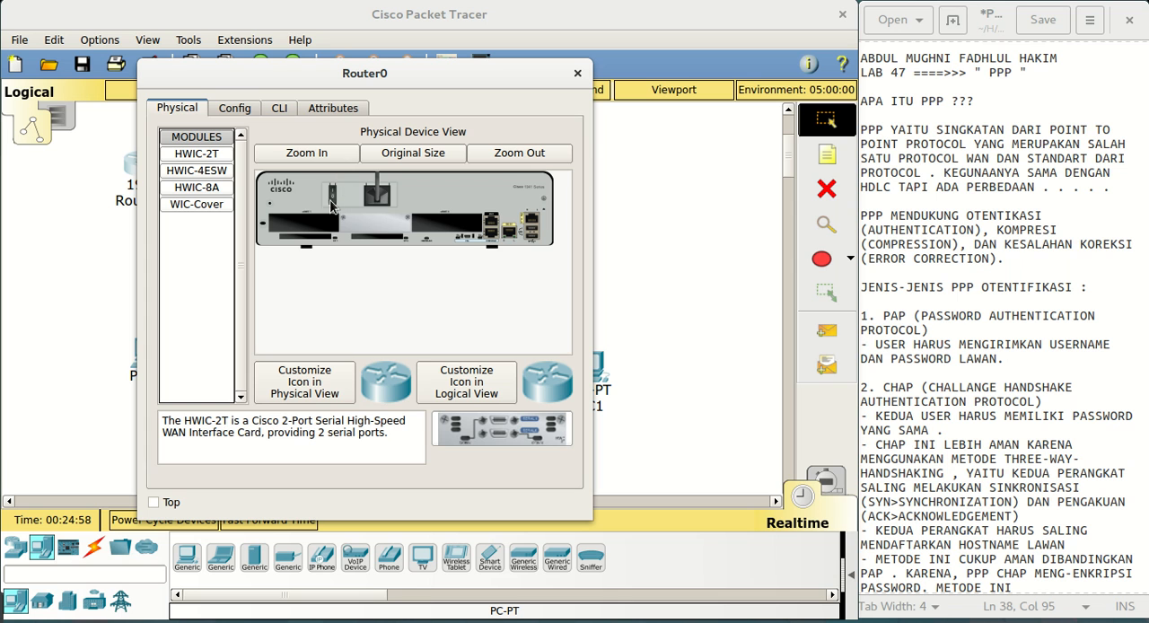
left_click_drag(223, 153, 301, 231)
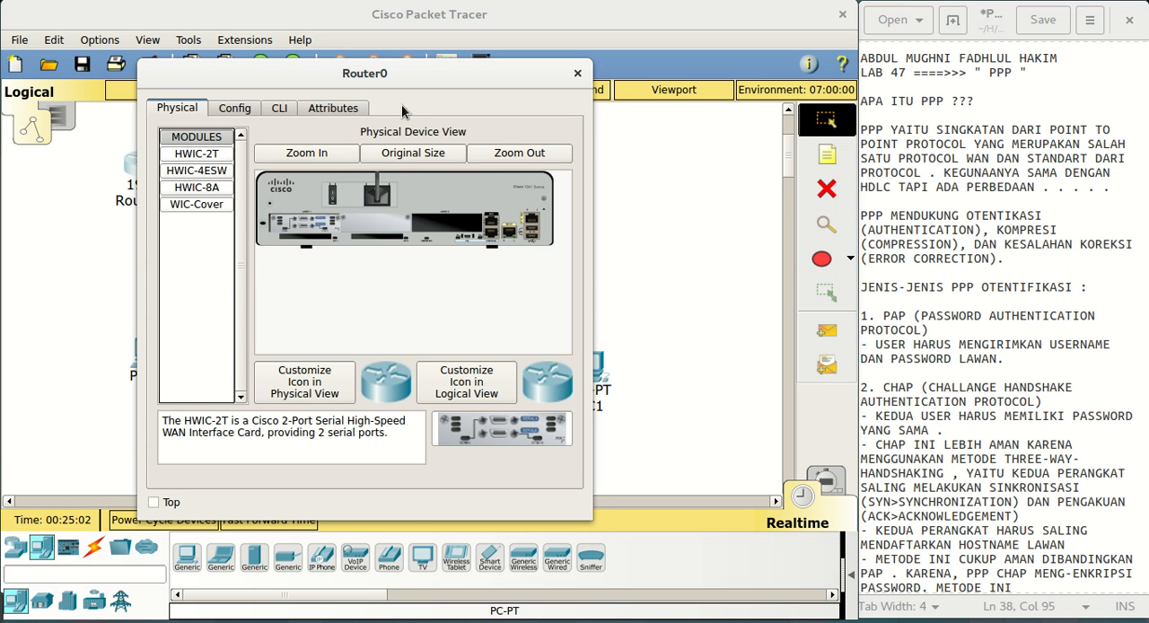
left_click(332, 199)
left_click(579, 73)
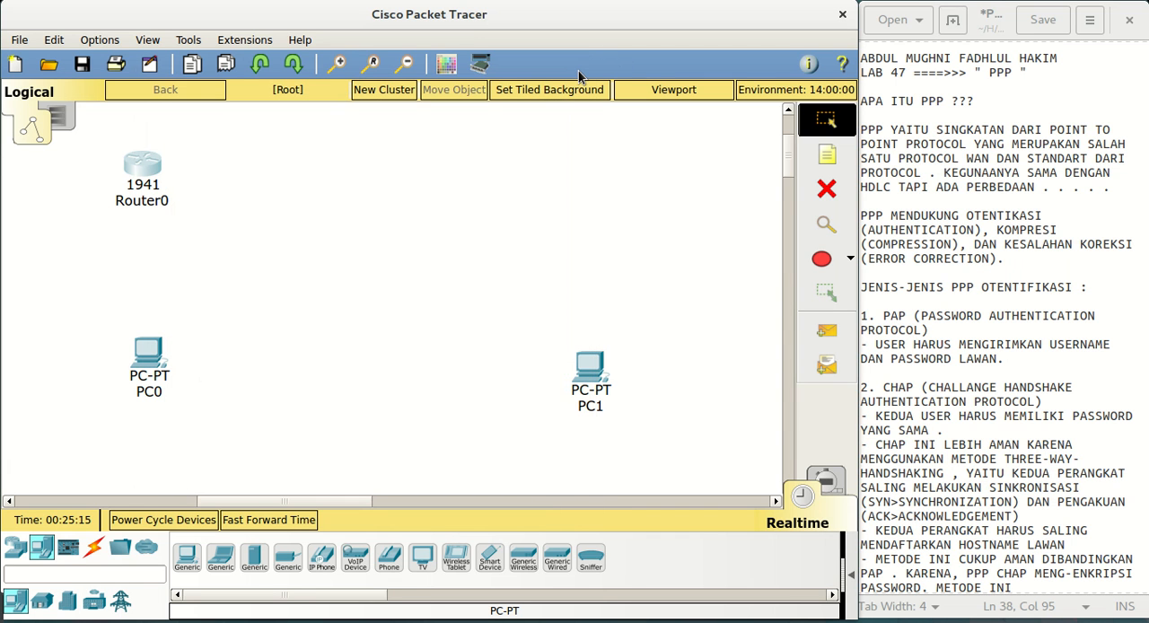
Duplicate Router0 toward the PC1 side and check the HWIC-2T module in the copy
left_click_drag(156, 167, 530, 189)
left_click(529, 187)
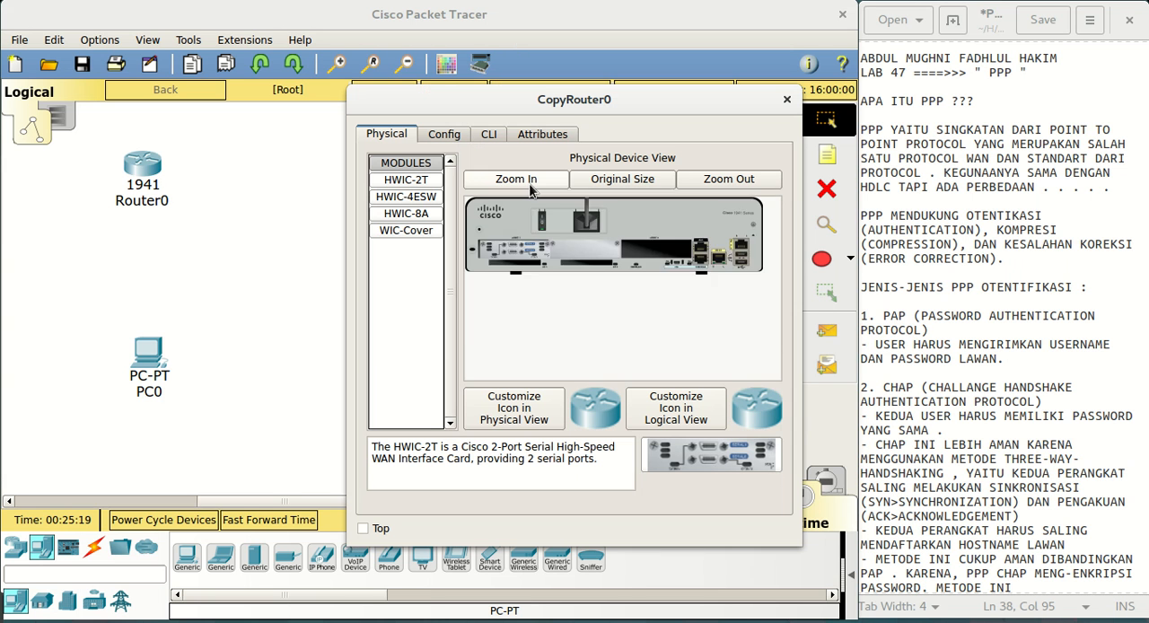
left_click(529, 181)
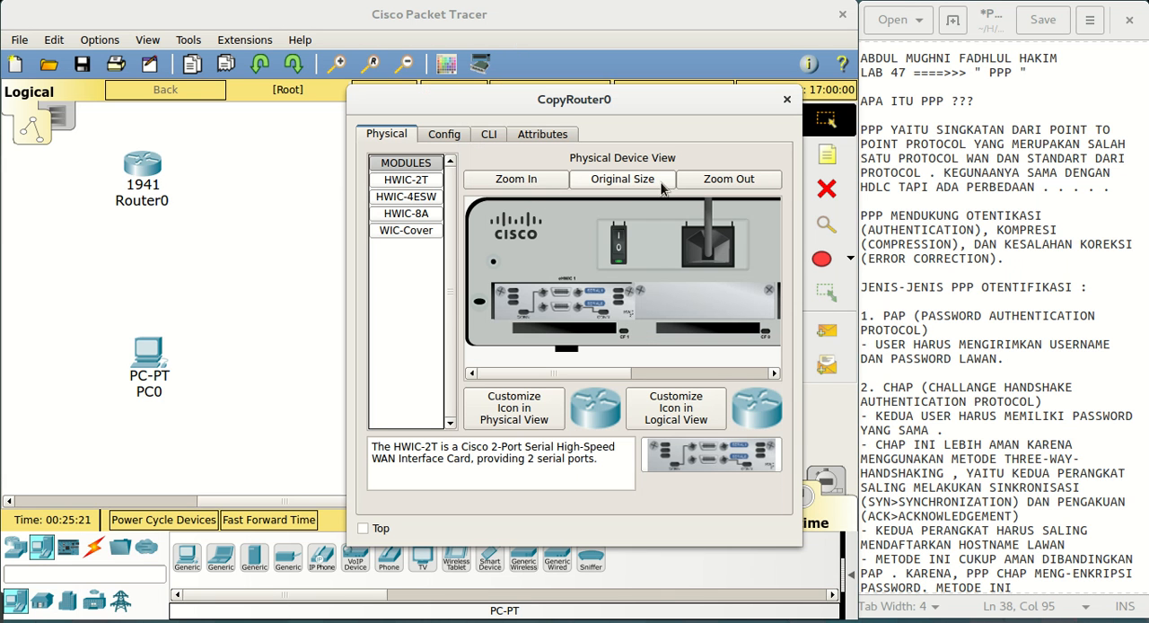
left_click(622, 180)
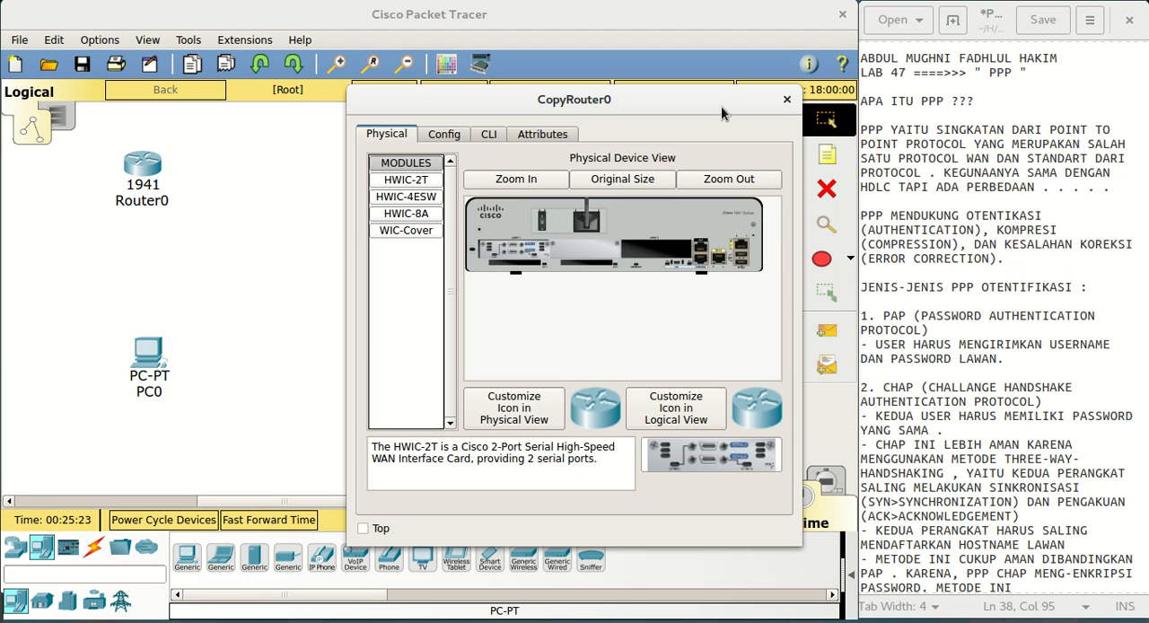
left_click(786, 98)
Position the duplicated router directly above PC1, level with Router0
left_click_drag(529, 199, 590, 192)
left_click(592, 184)
left_click(151, 171)
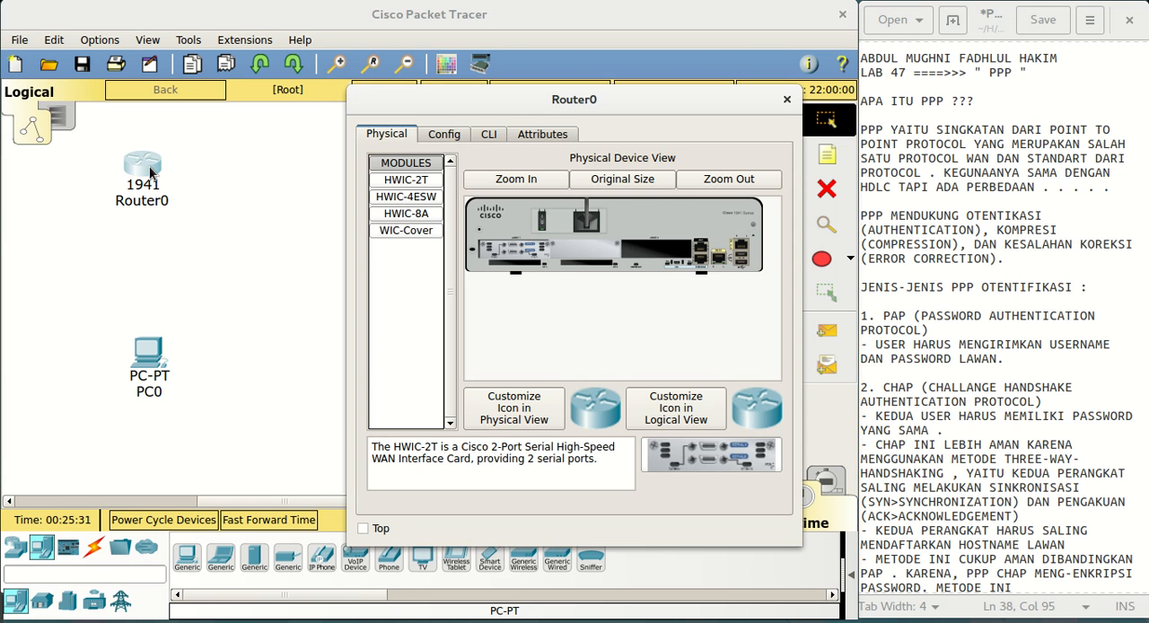
left_click_drag(533, 99, 196, 96)
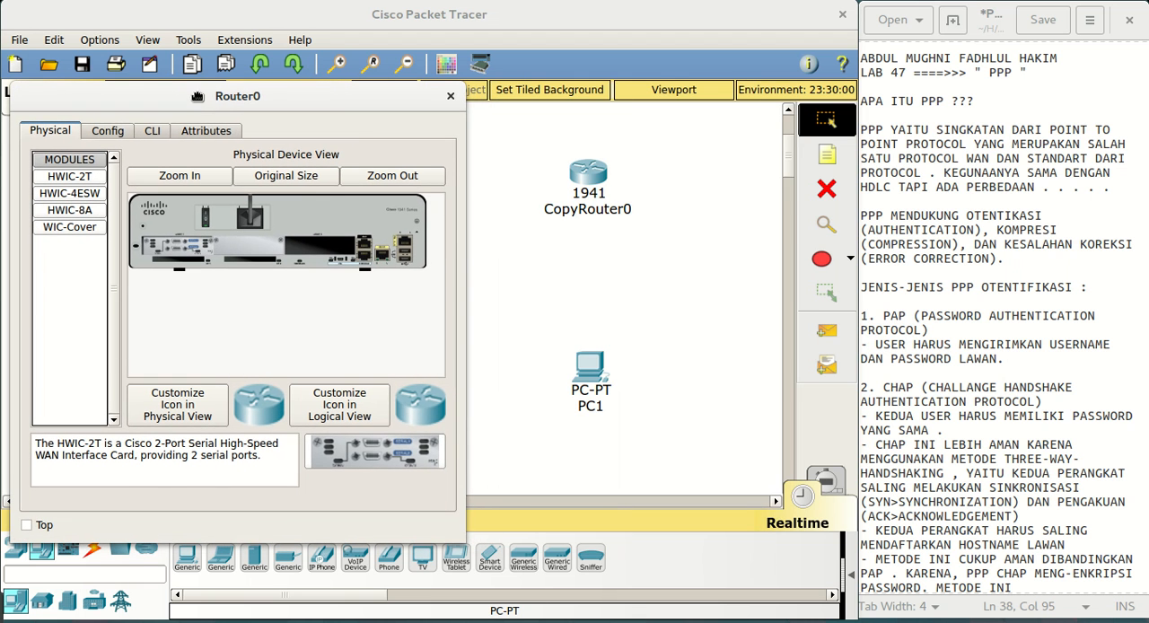
left_click(589, 21)
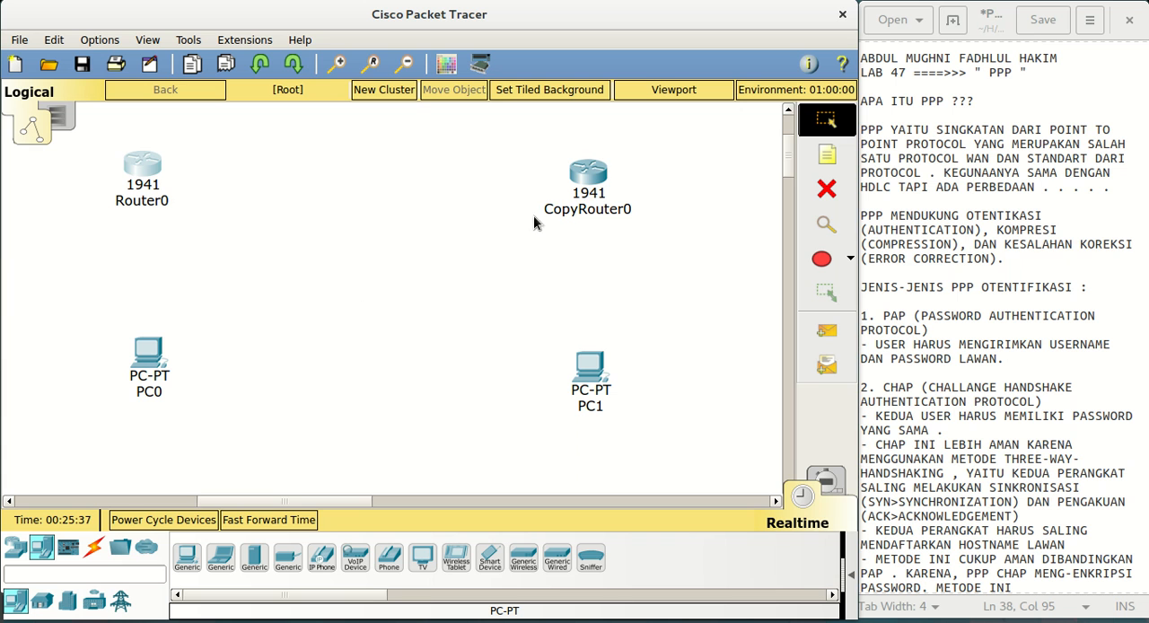
left_click_drag(584, 173, 592, 164)
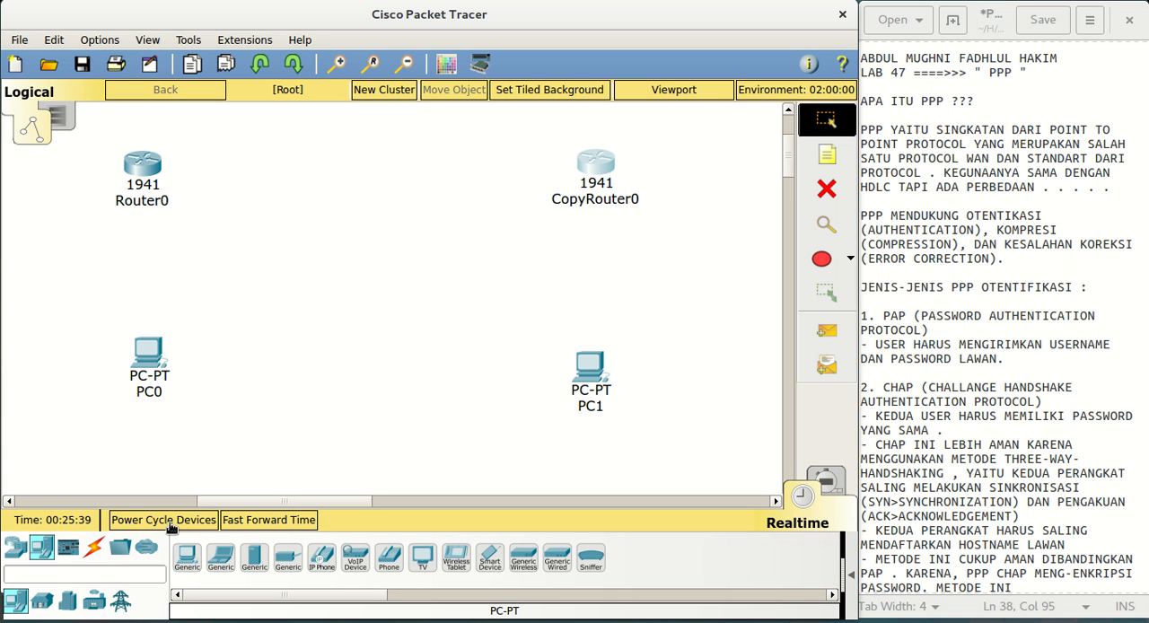
Connect PC0's FastEthernet0 to Router0's GigabitEthernet0/0 with a copper cross-over cable
left_click(94, 546)
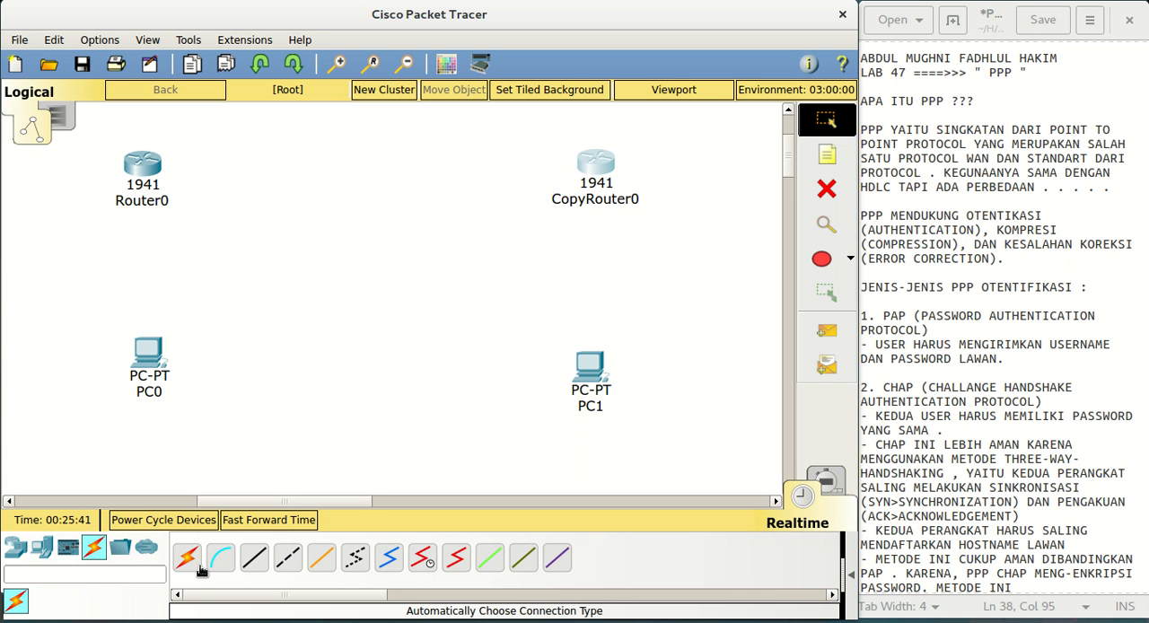
left_click(288, 558)
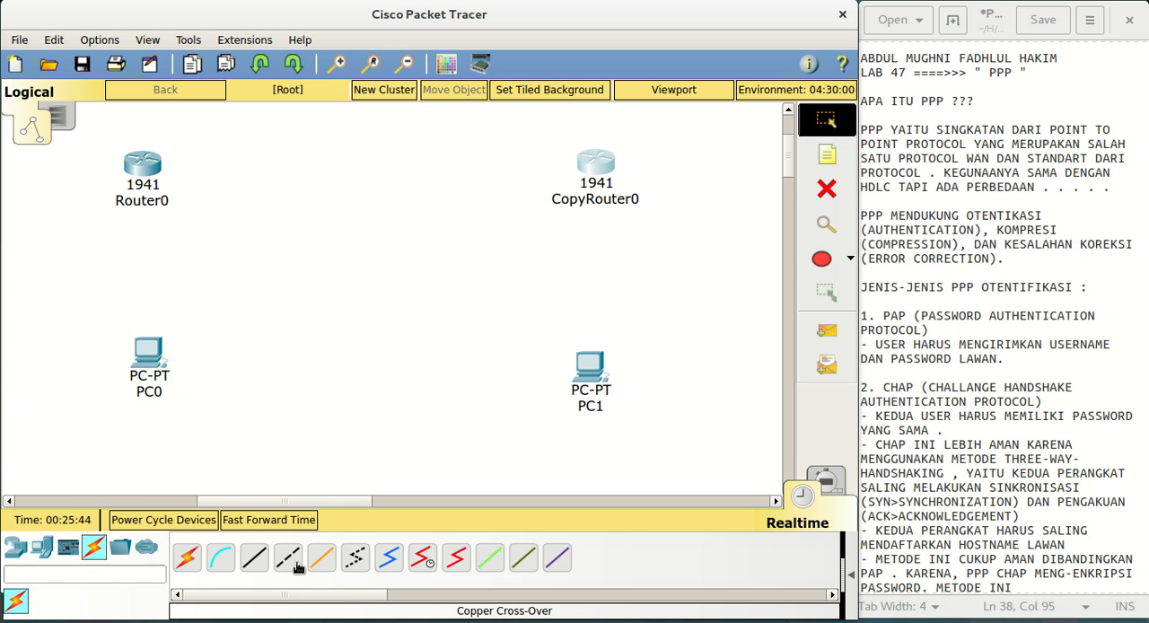
left_click(155, 371)
left_click(200, 424)
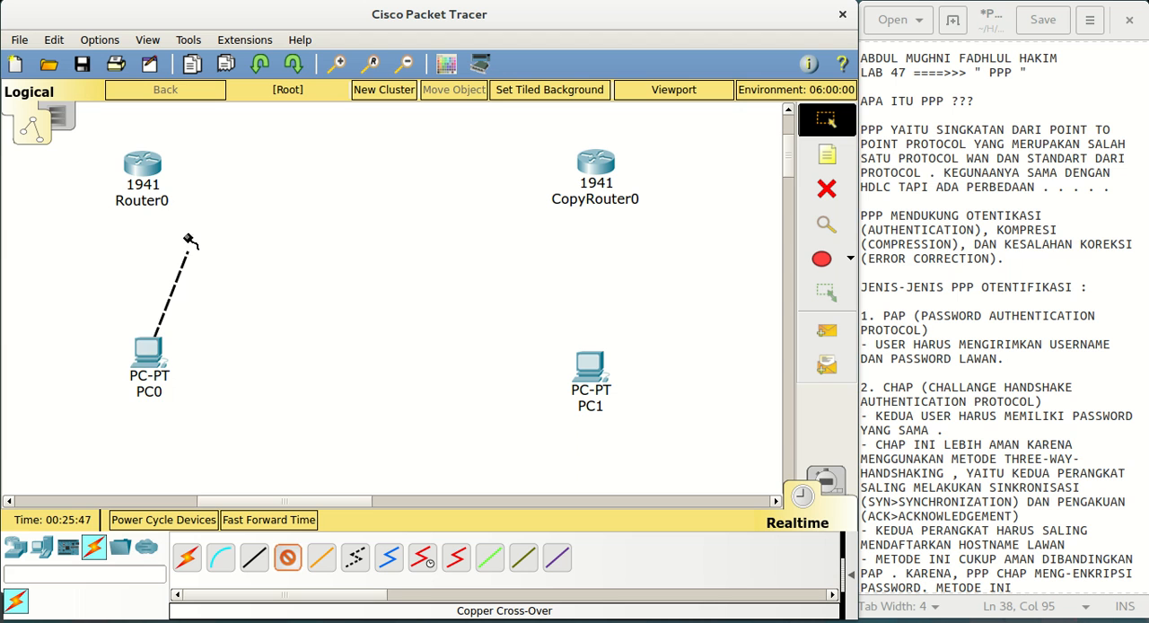
left_click(143, 166)
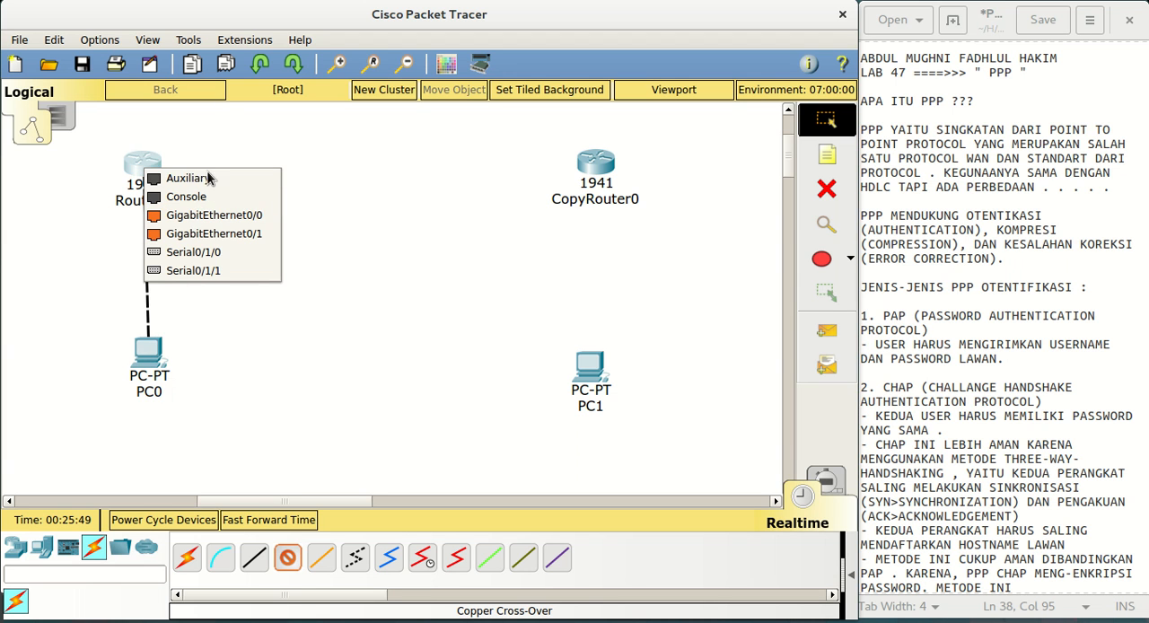
left_click(210, 217)
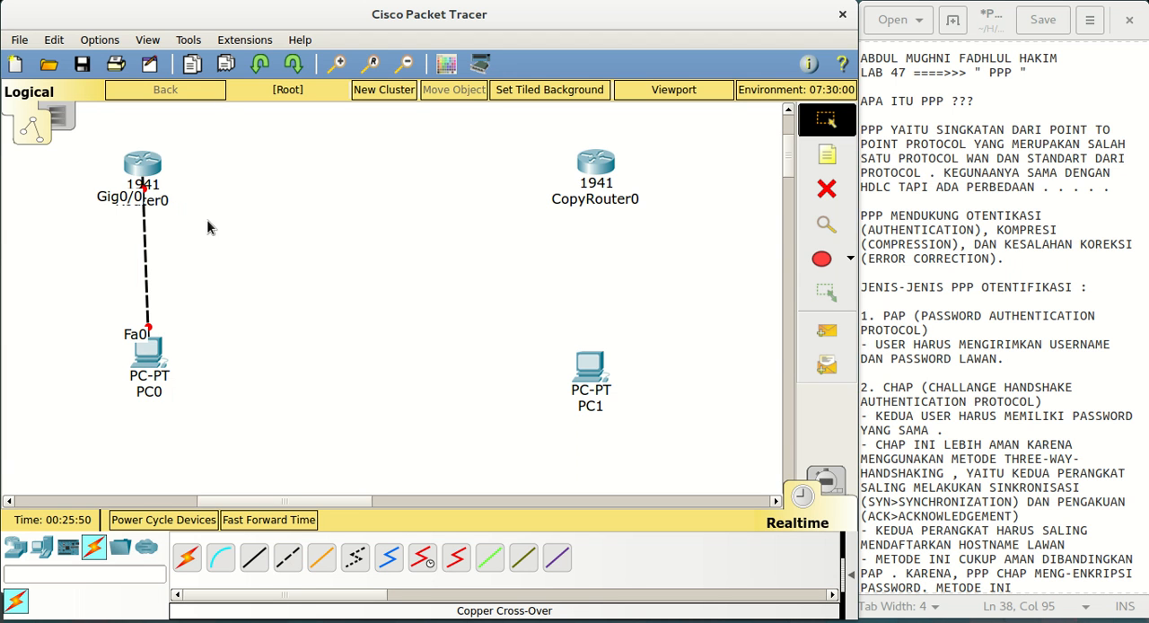
Connect PC1's FastEthernet0 to CopyRouter0's GigabitEthernet0/0 with a copper cross-over cable
left_click(288, 560)
left_click(613, 386)
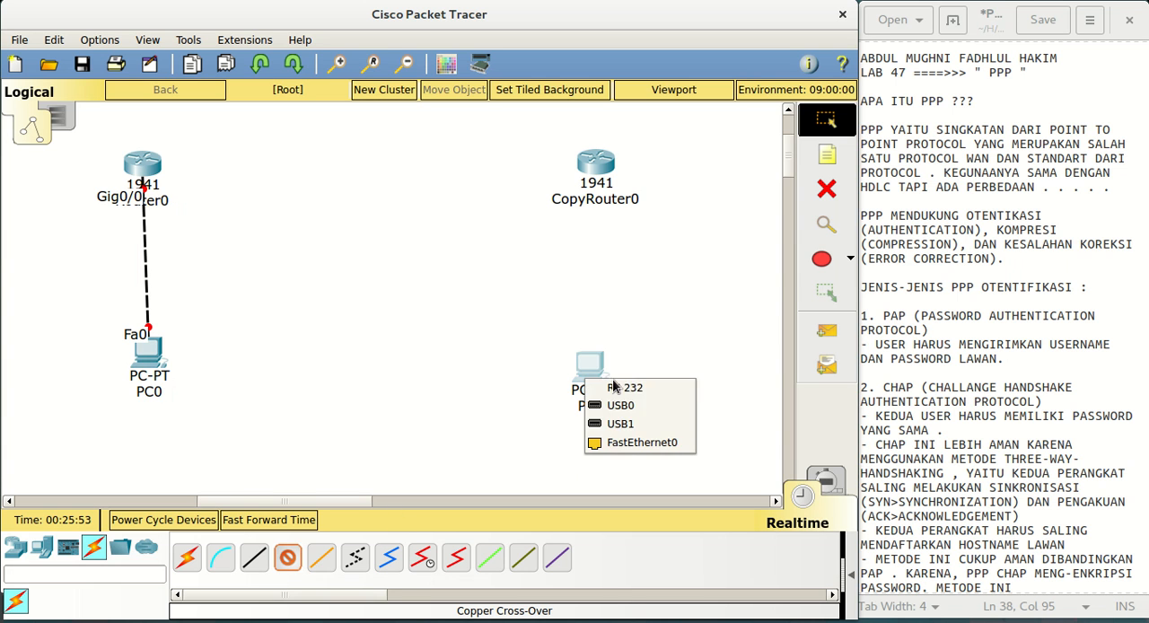
left_click(613, 443)
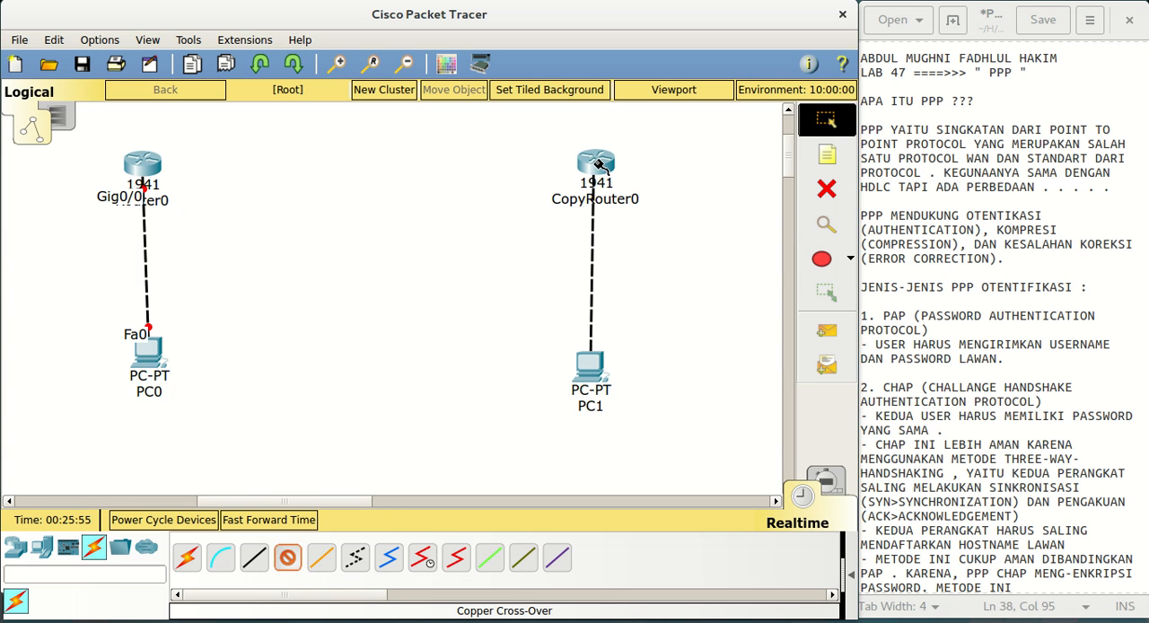
left_click(598, 164)
left_click(621, 212)
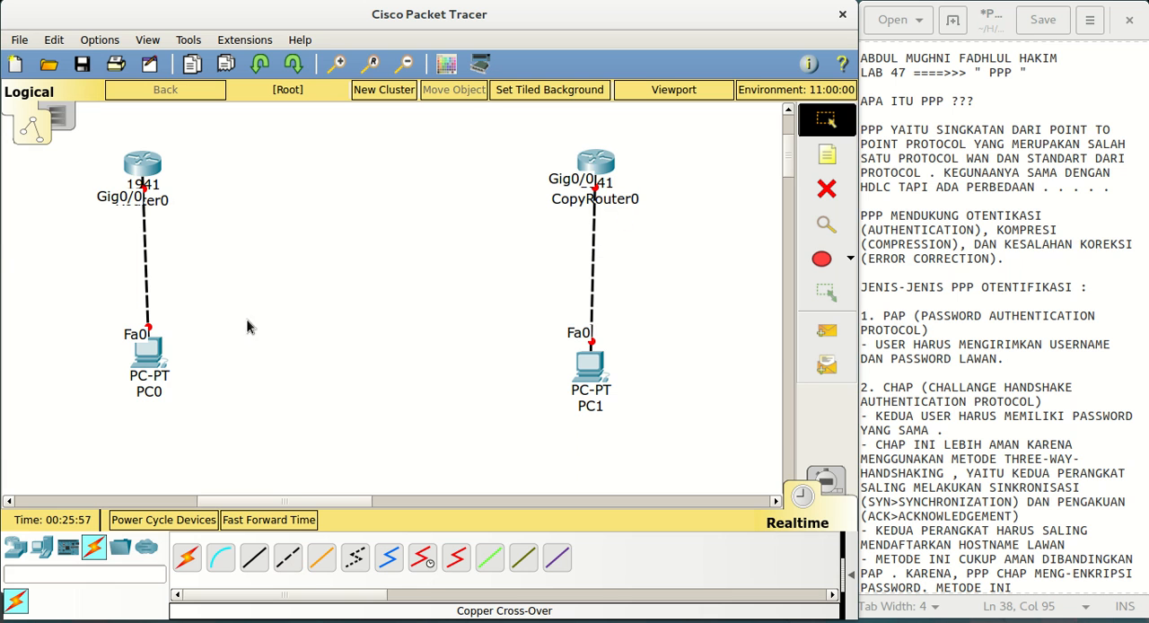
Shift PC0 and PC1 slightly downward to straighten the links to the routers above them
mouse_move(153, 364)
left_mouse_down()
mouse_move(142, 363)
mouse_move(148, 377)
left_mouse_up()
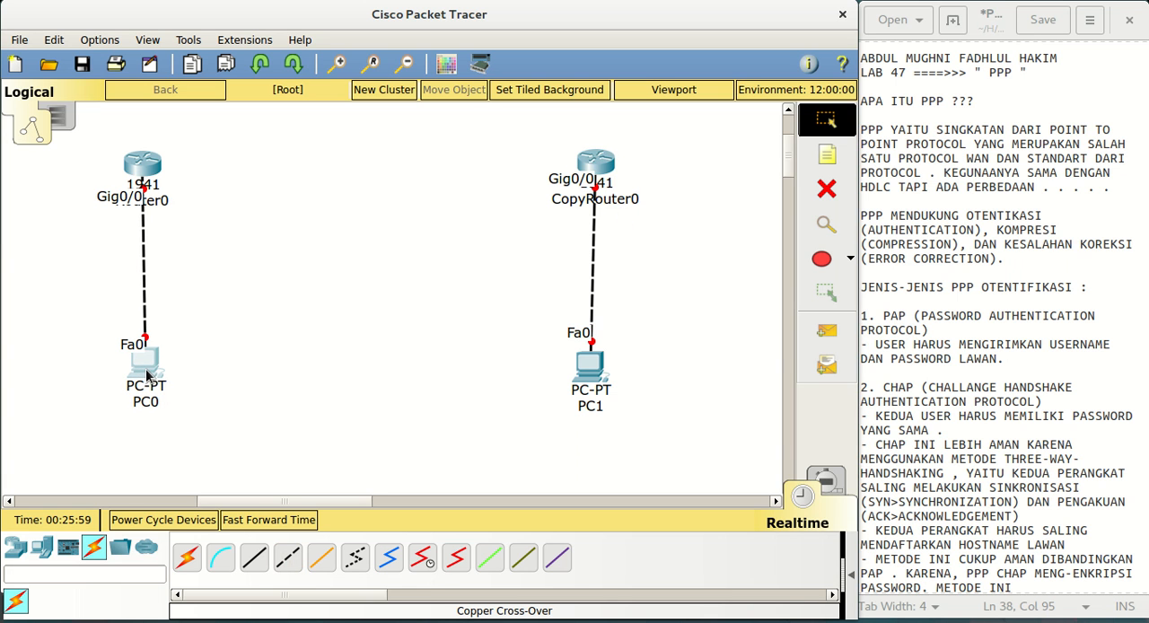
left_click_drag(599, 384, 609, 395)
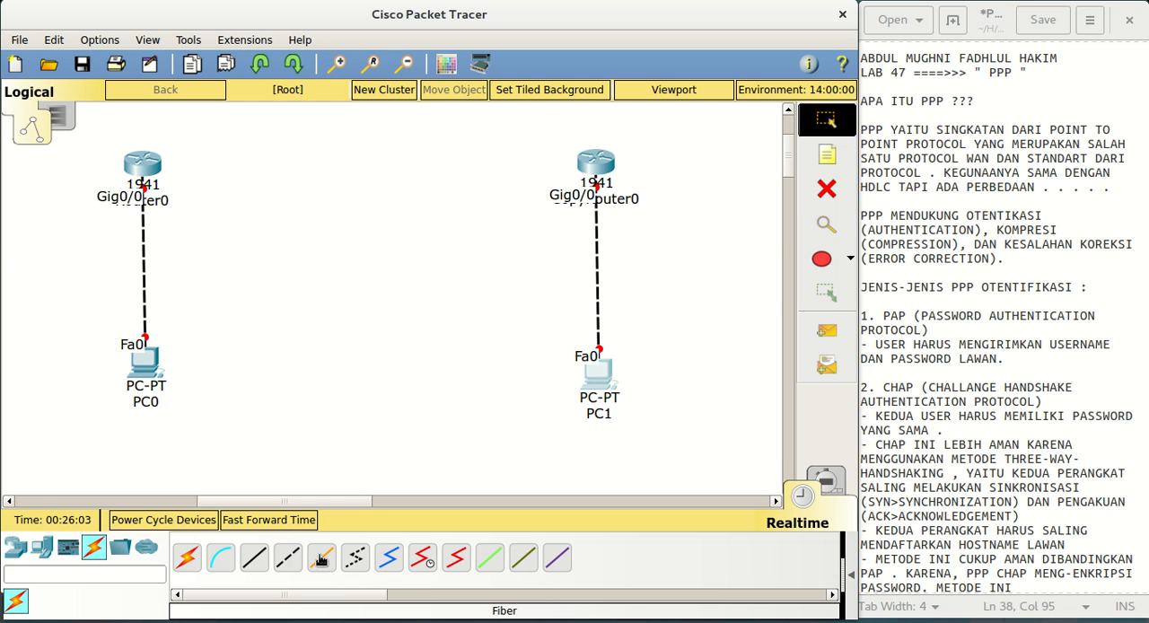
Connect Router0's Serial0/1/0 to CopyRouter0's Serial0/1/0 with a Serial DCE cable, and straighten PC0 beneath Router0
left_click(423, 561)
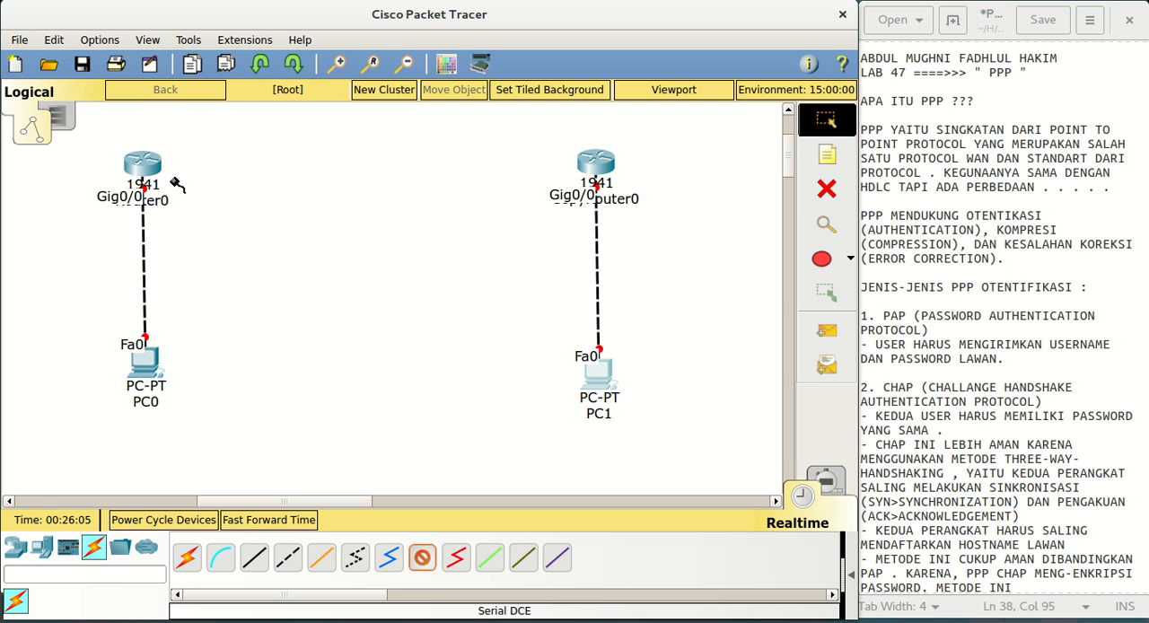
left_click(150, 164)
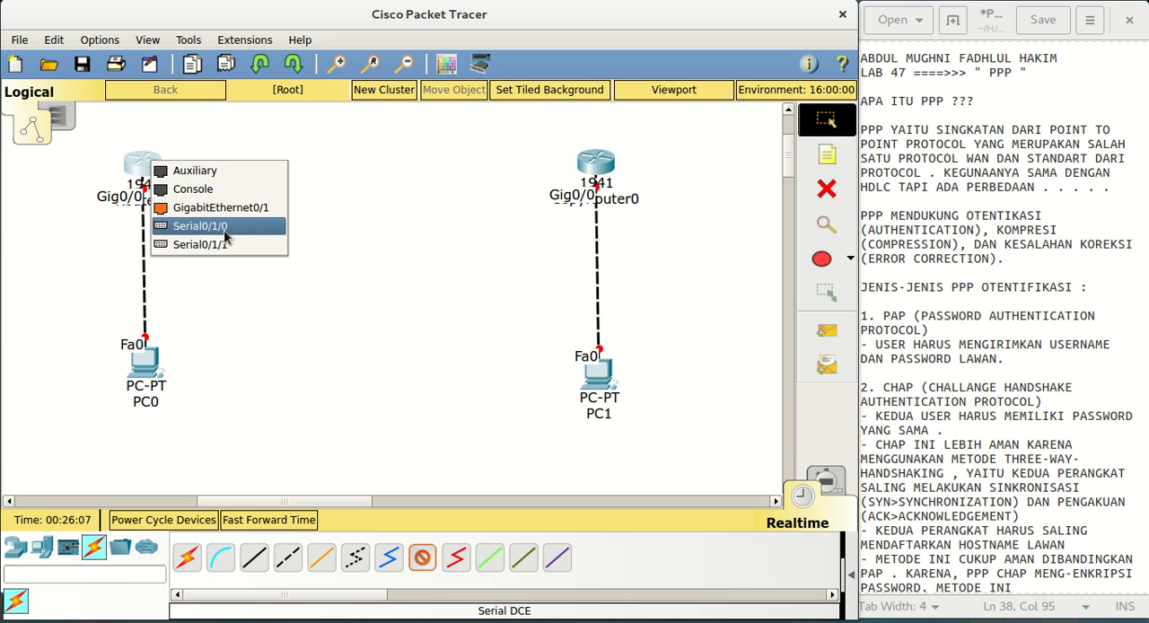
left_click(202, 226)
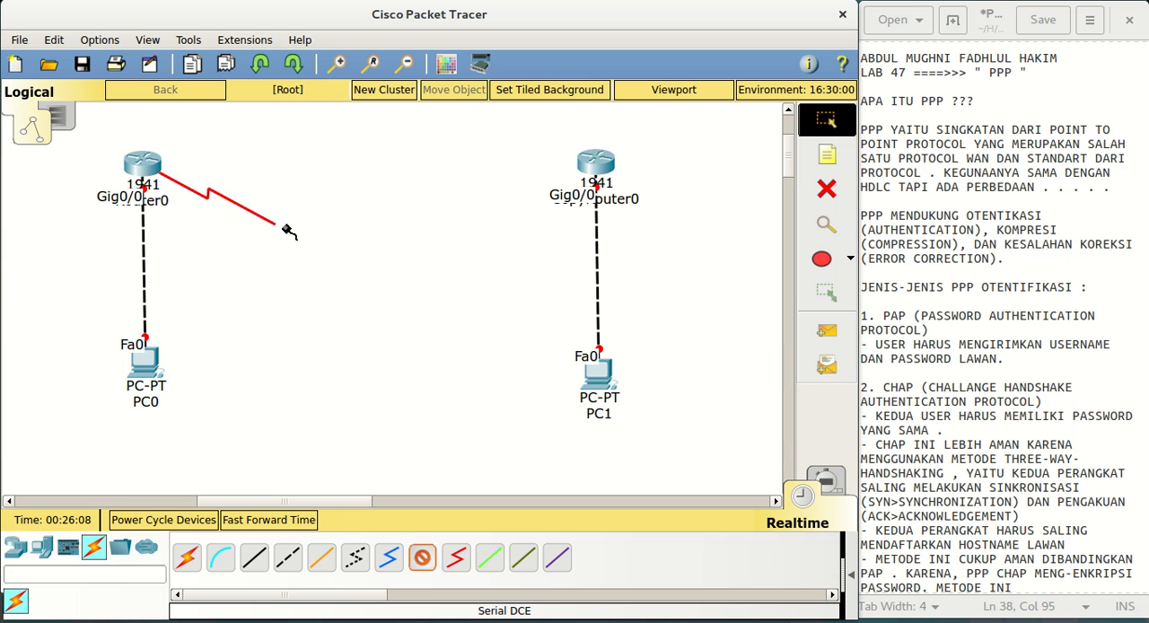
left_click(585, 167)
left_click(609, 229)
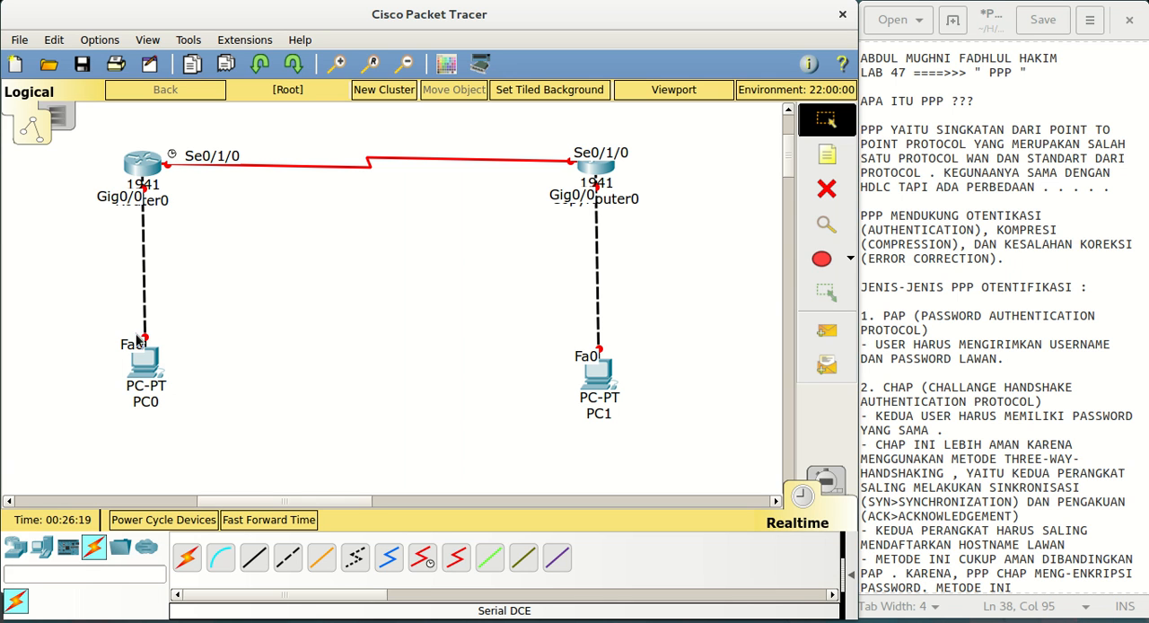
mouse_move(142, 363)
left_mouse_down()
mouse_move(126, 363)
mouse_move(137, 372)
left_mouse_up()
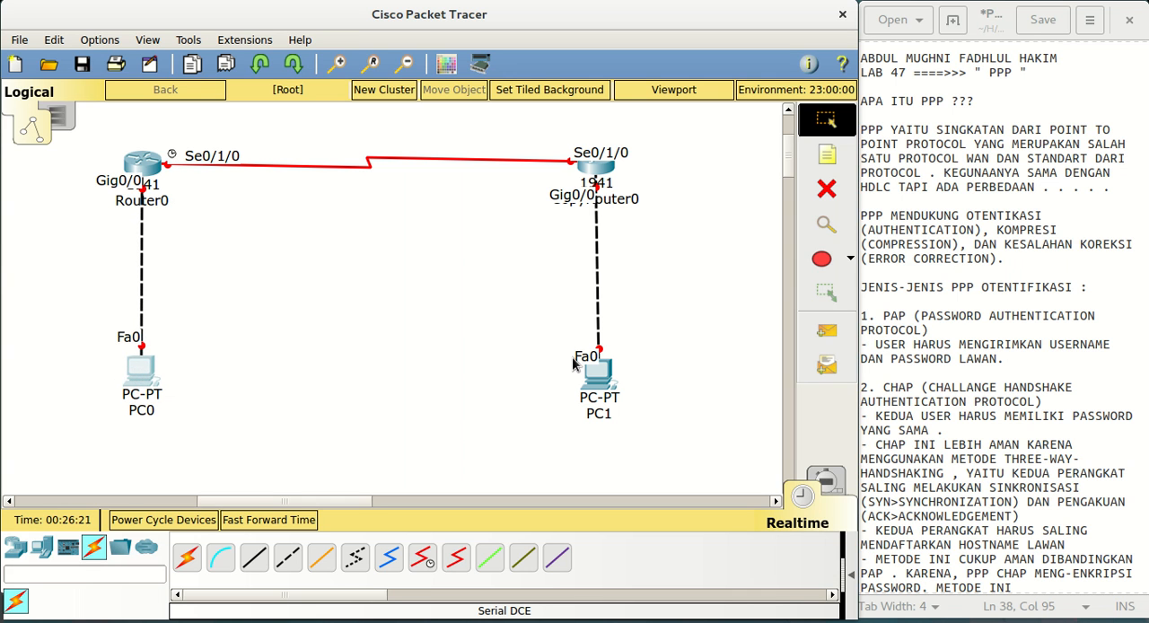
Try to add a note with the 12.12.12.0/30 network on the serial link between the routers
left_click(826, 156)
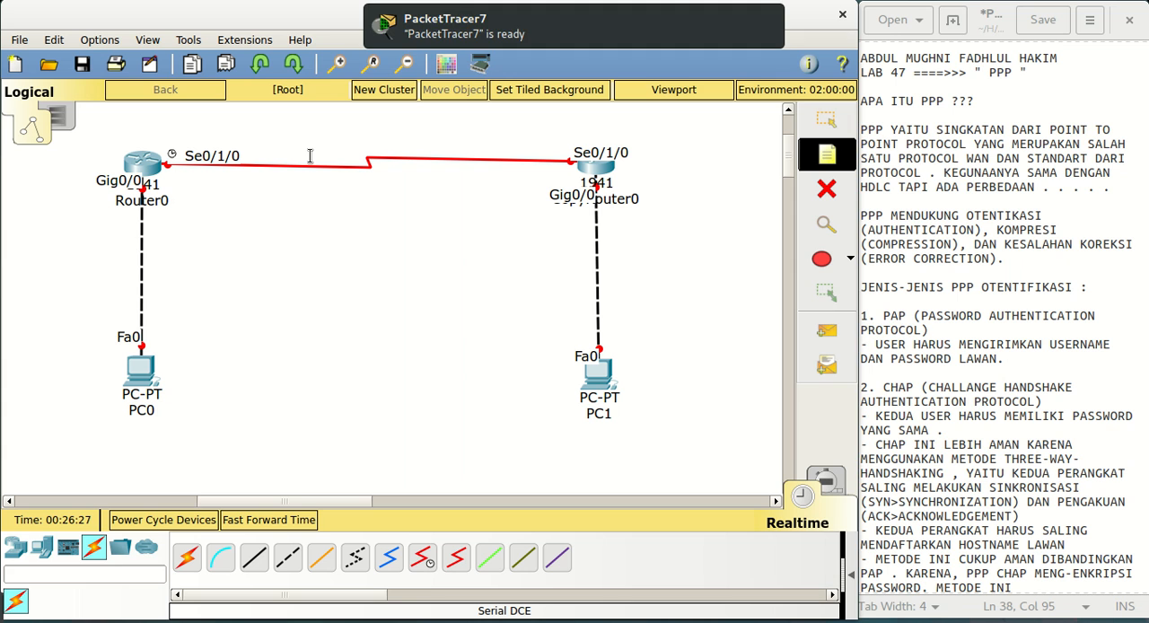
left_click(310, 159)
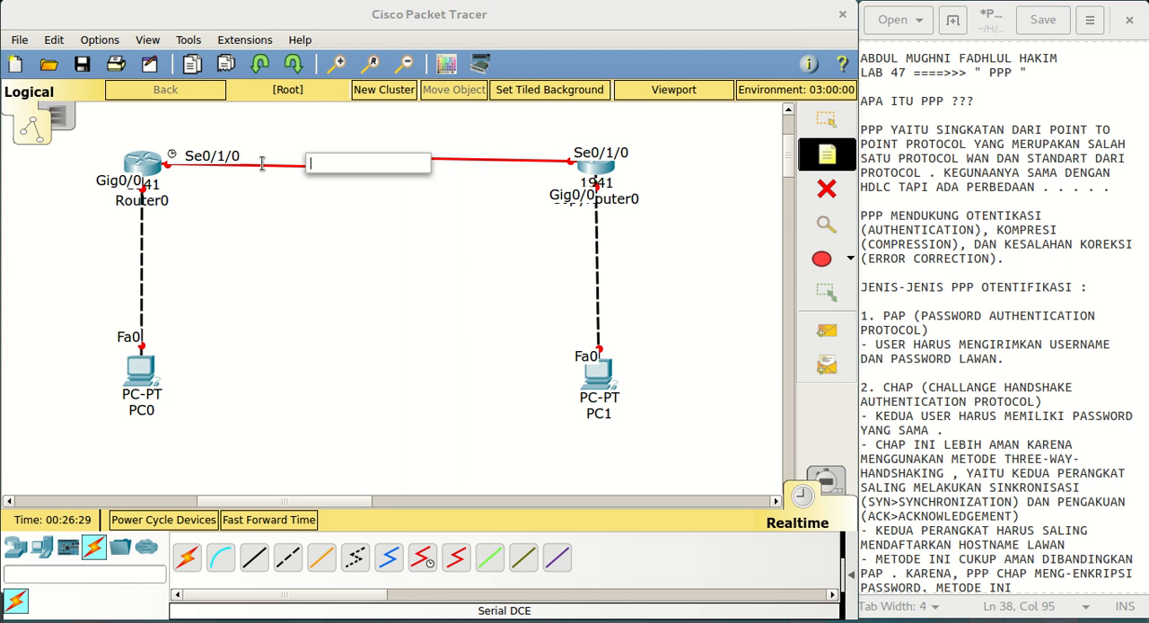
type("12.12.12.0/24")
key("BackSpace")
type("30")
Label the link between Router0 and PC0 with a note reading 192.168.1.0/24
left_click(129, 258)
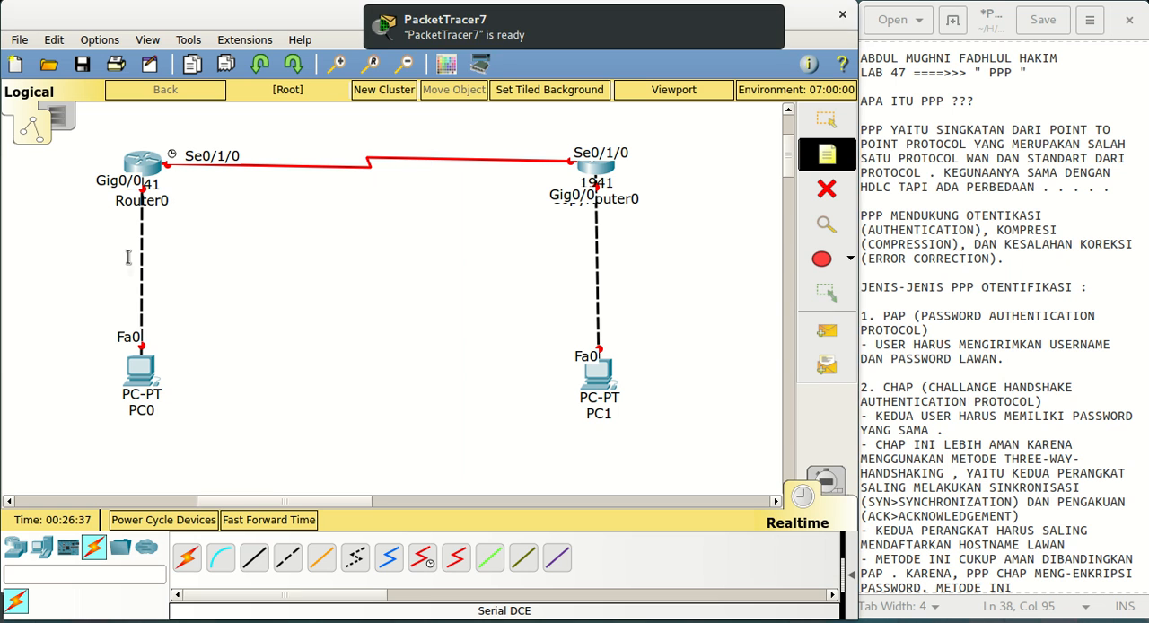
left_click(501, 47)
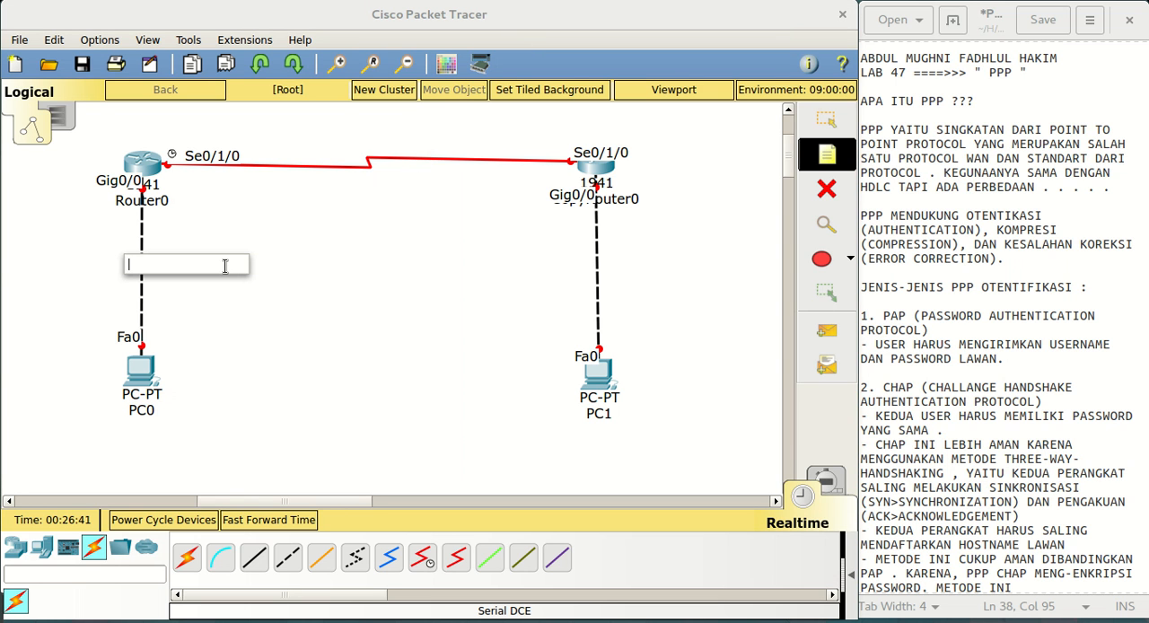
type("192.168.")
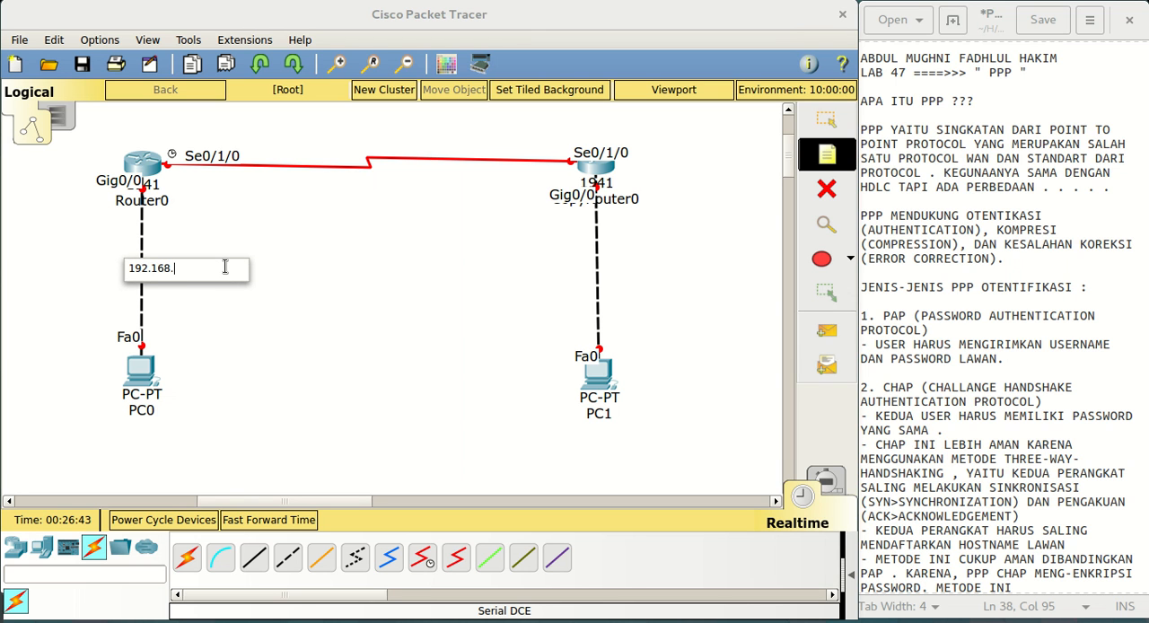
type("1.0/24")
Label the serial link between the two routers with a note reading 12.12.12.0/30
left_click(368, 158)
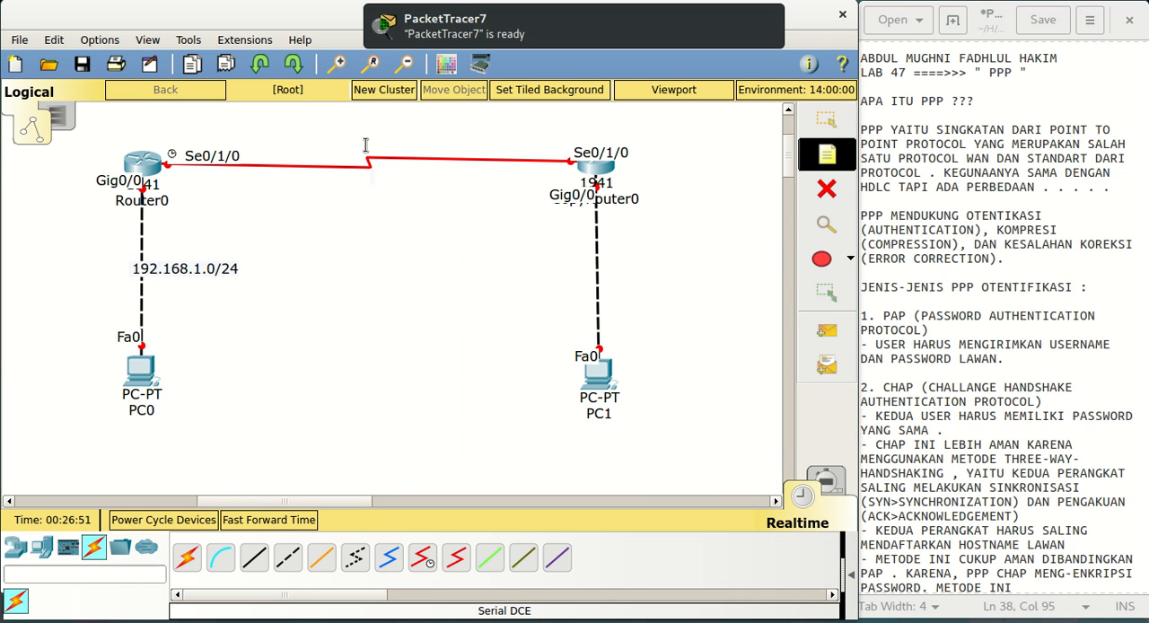
left_click(367, 165)
type("12.12.12.0/24")
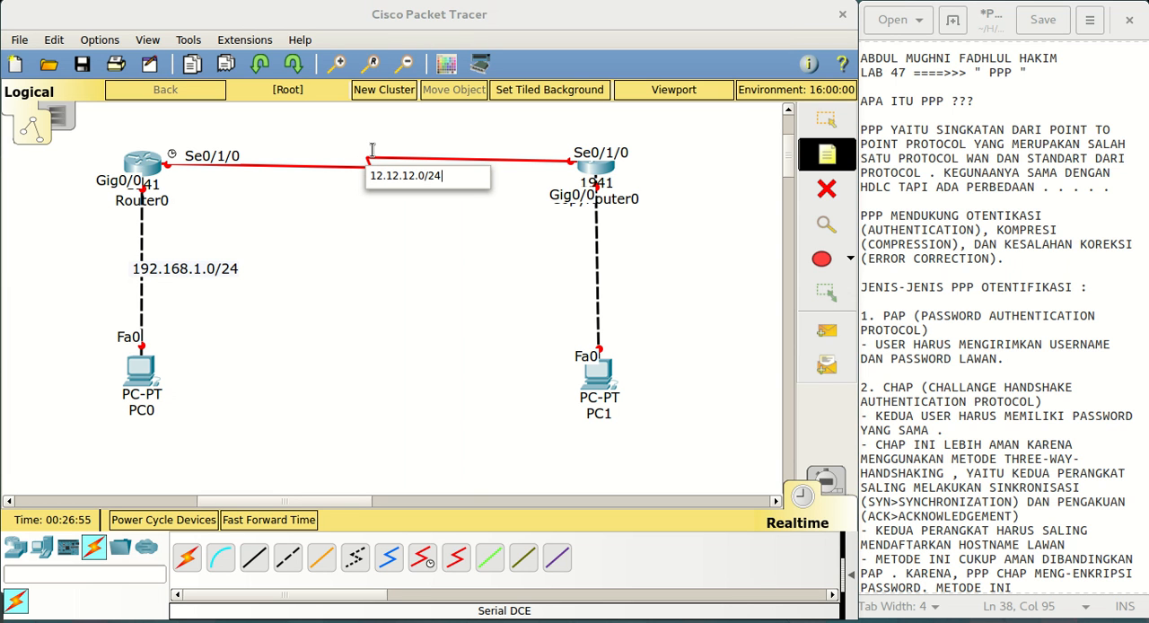
key("BackSpace")
key("BackSpace")
type("4")
left_click(547, 310)
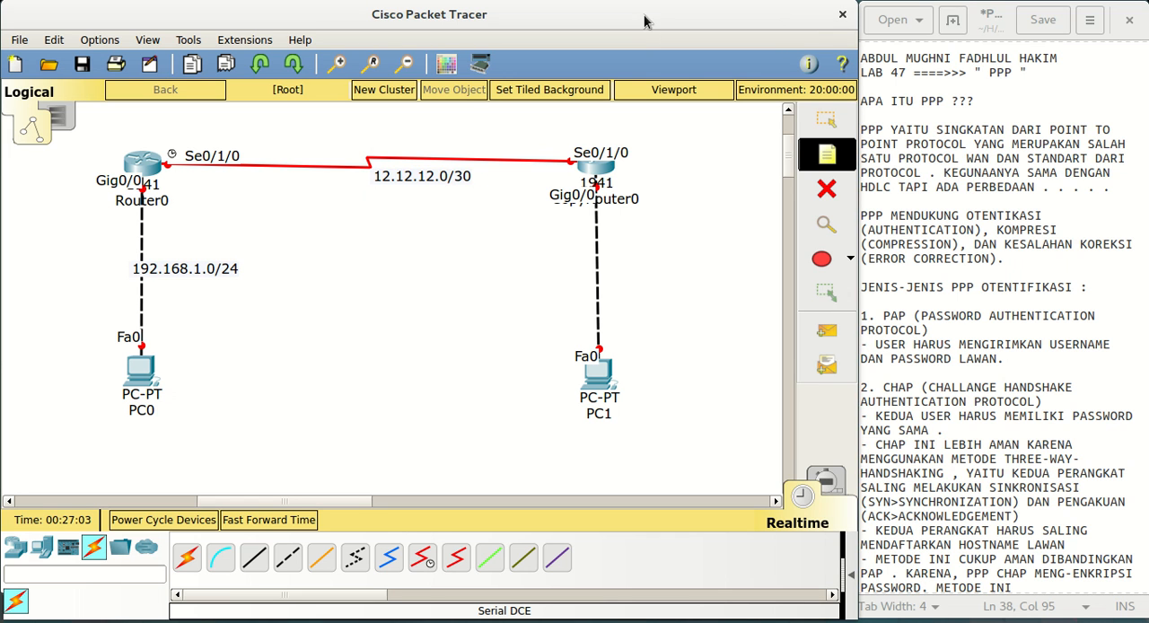
Try to add a note with the 192.168.2 network on the link between CopyRouter0 and PC1
left_click(567, 283)
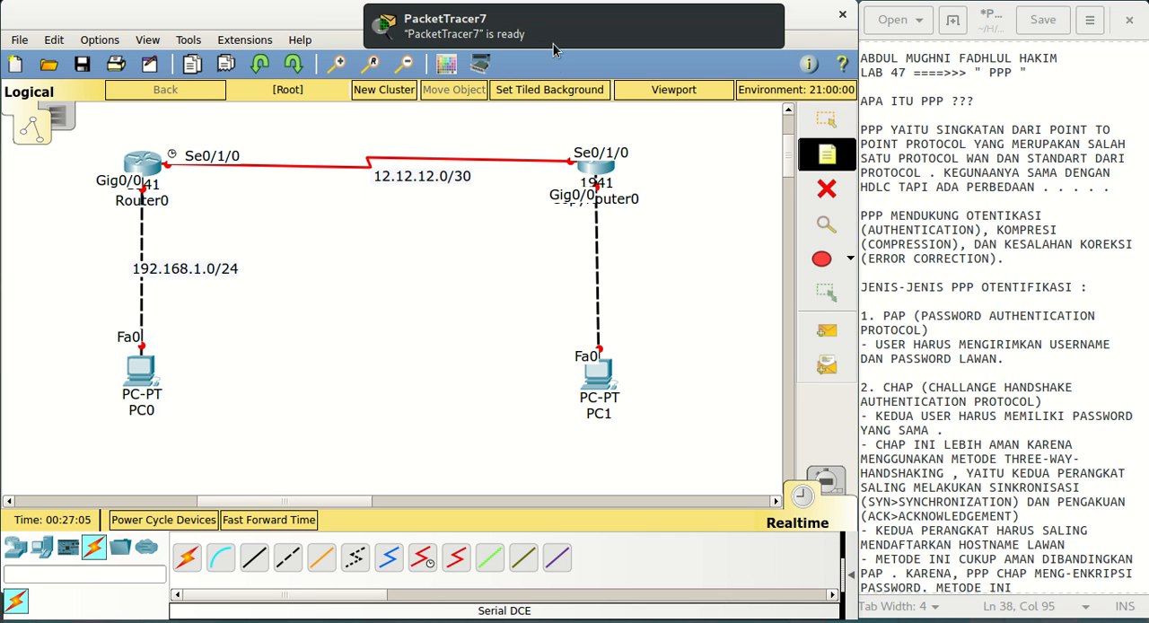
type("192.168.")
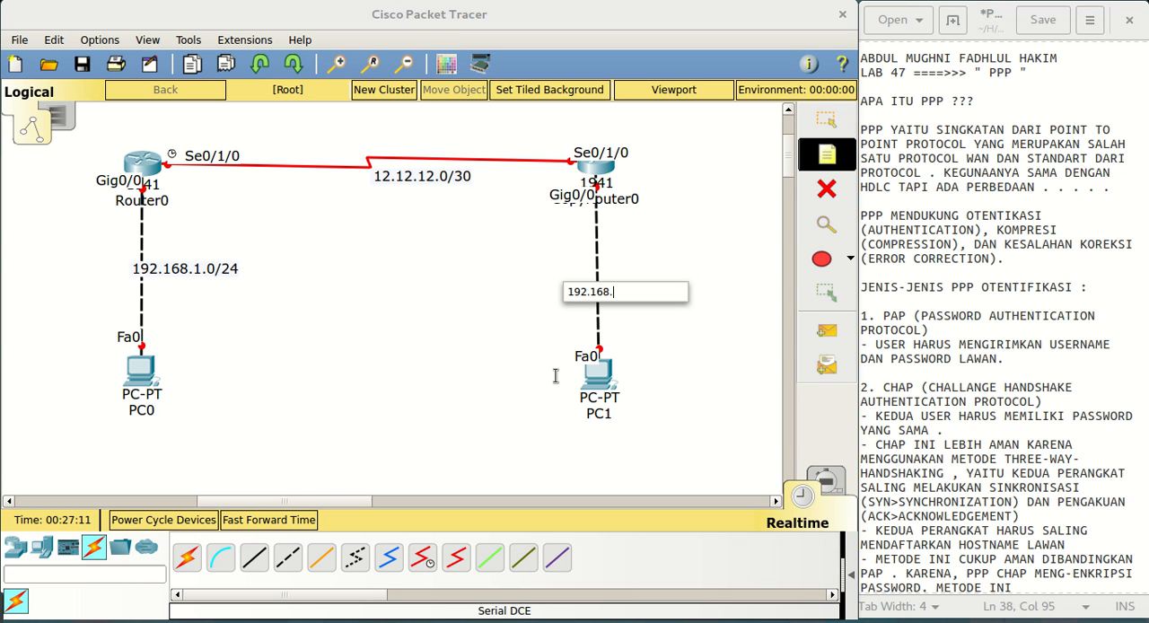
type("2.0/24")
left_click(826, 119)
Label the link between CopyRouter0 and PC1 with a note reading 192.168.2.0/24
left_click(832, 154)
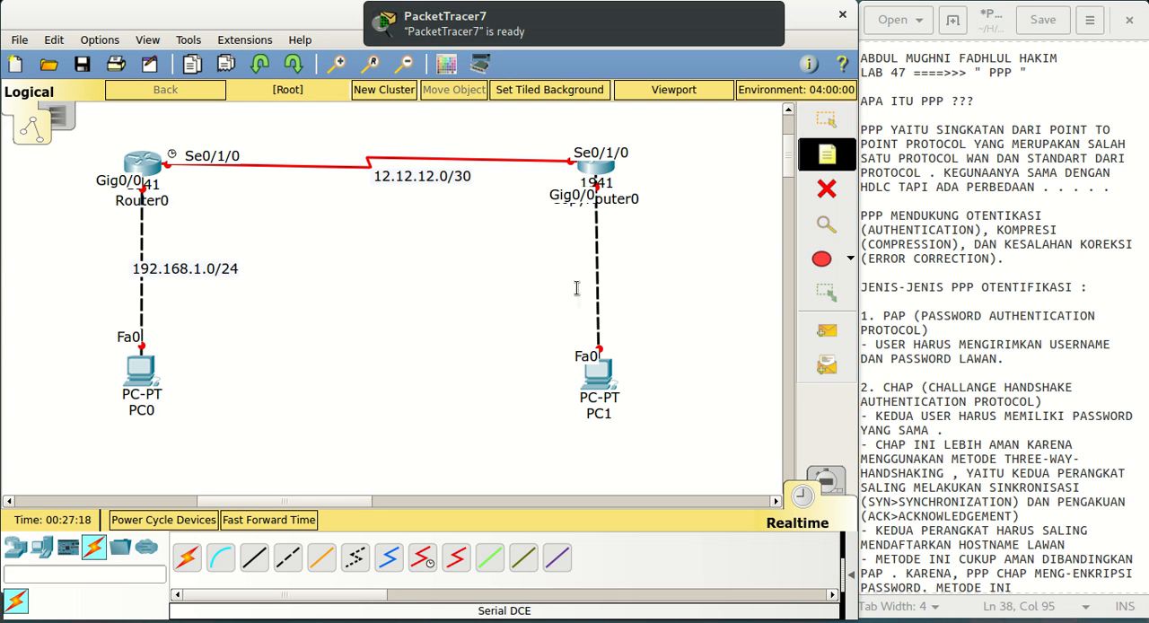
left_click(531, 20)
type("192.168")
key("BackSpace")
type("68.2.98")
key("BackSpace")
key("BackSpace")
type("9")
key("BackSpace")
type("0")
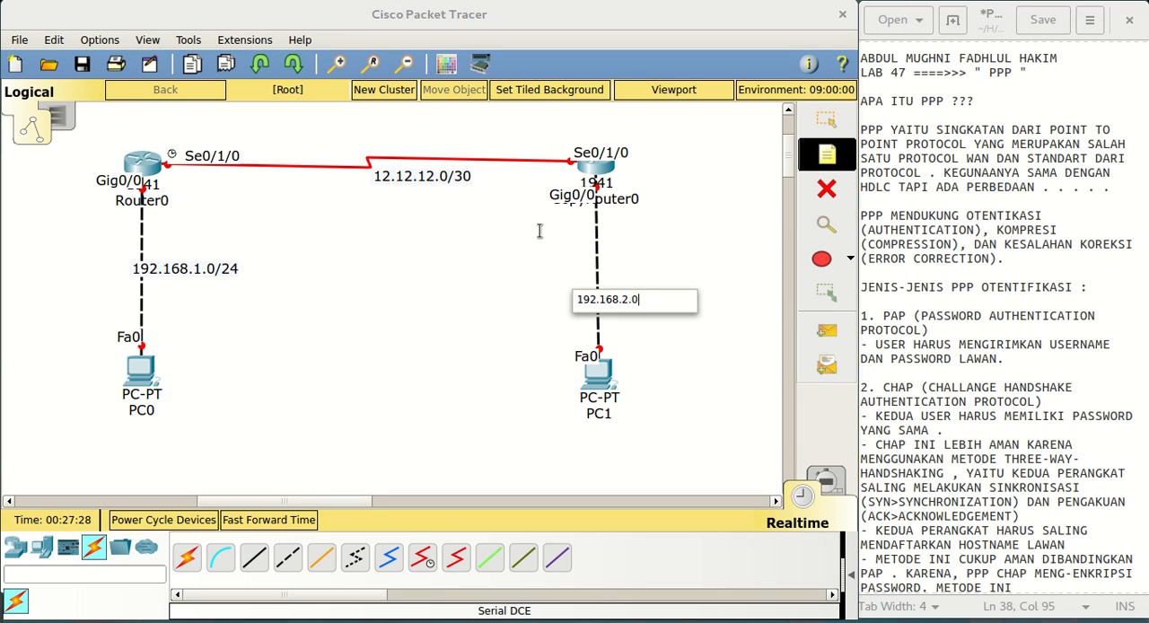
type(".")
key("BackSpace")
type("/24")
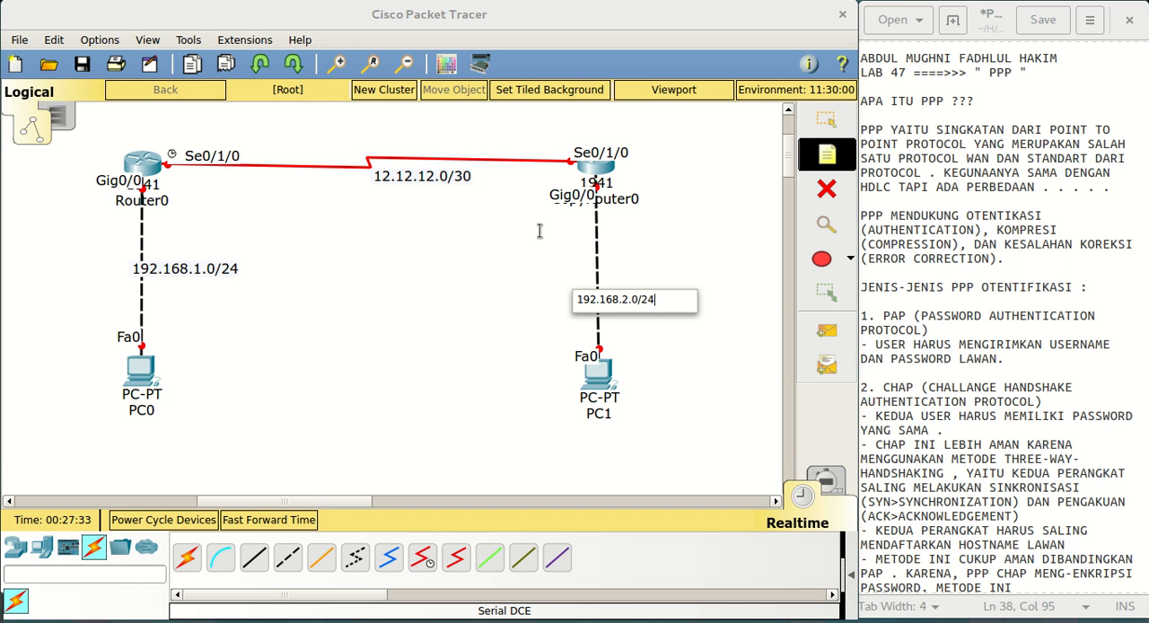
left_click(663, 275)
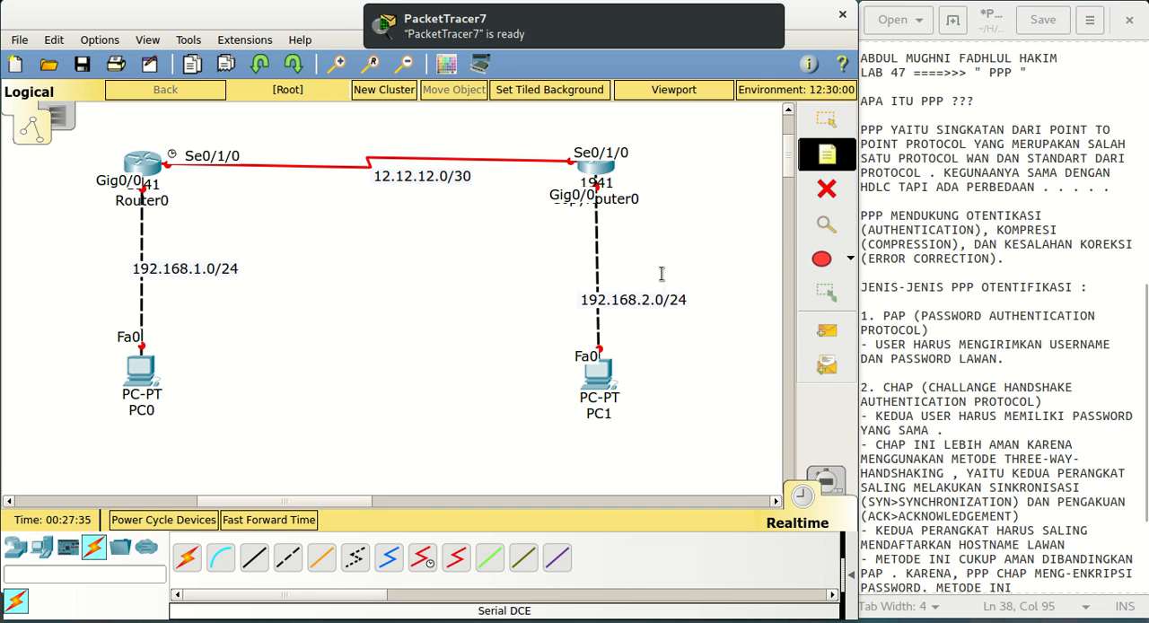
Move the 12.12.12.0/30 note above the middle of the serial link
left_click(818, 129)
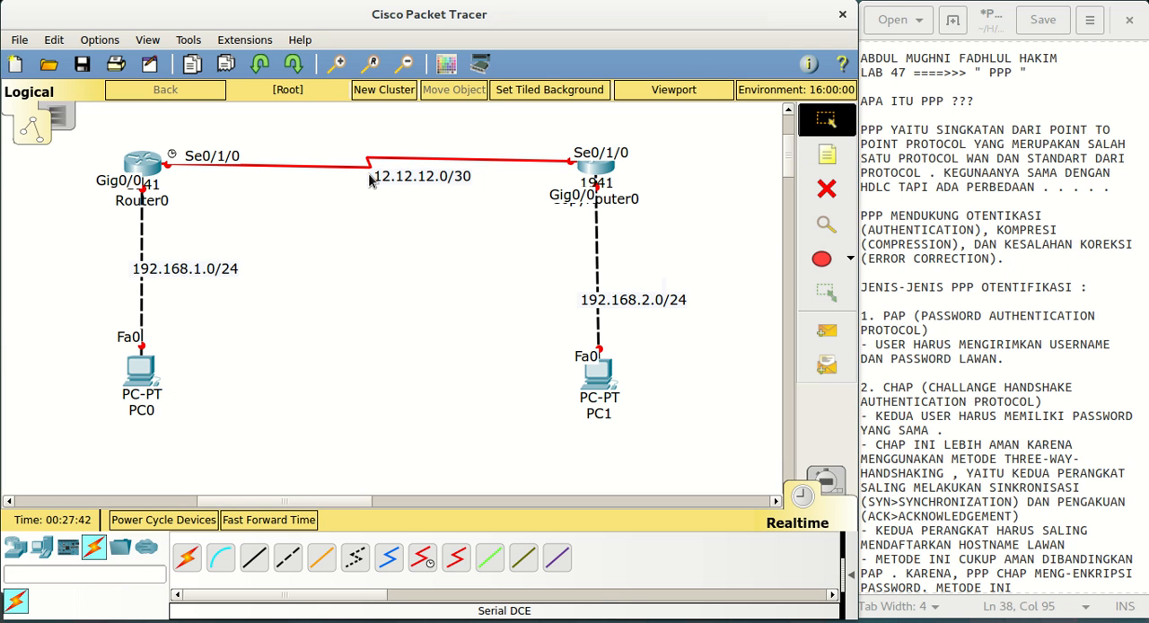
left_click_drag(402, 182, 358, 150)
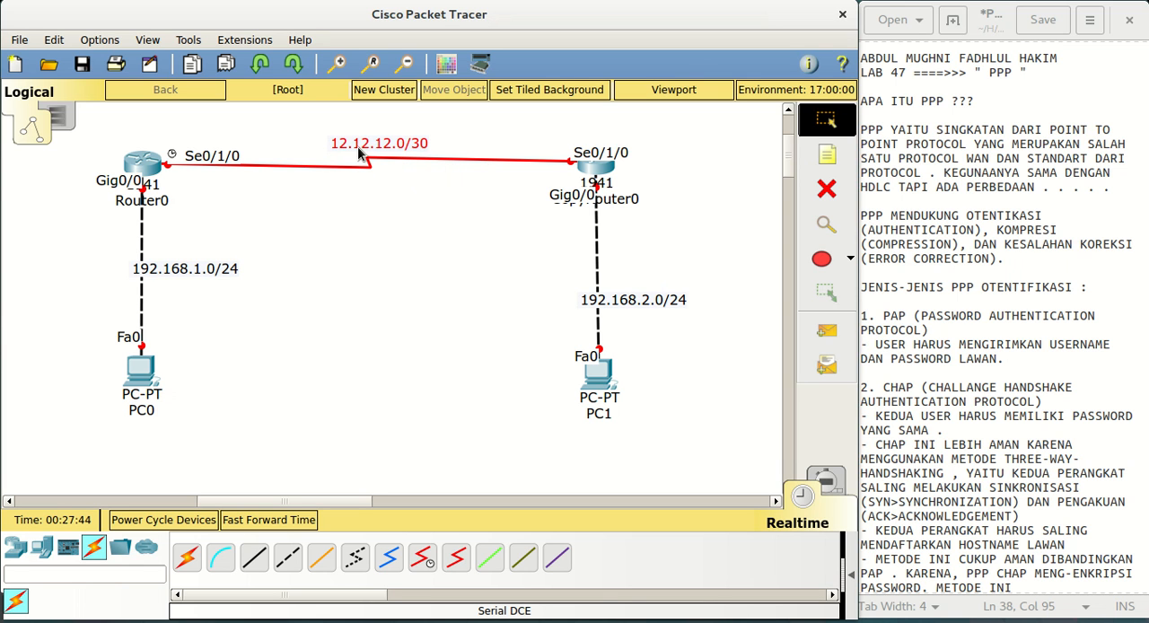
Open Router0's command line interface in a window widened to span the workspace
left_click(140, 161)
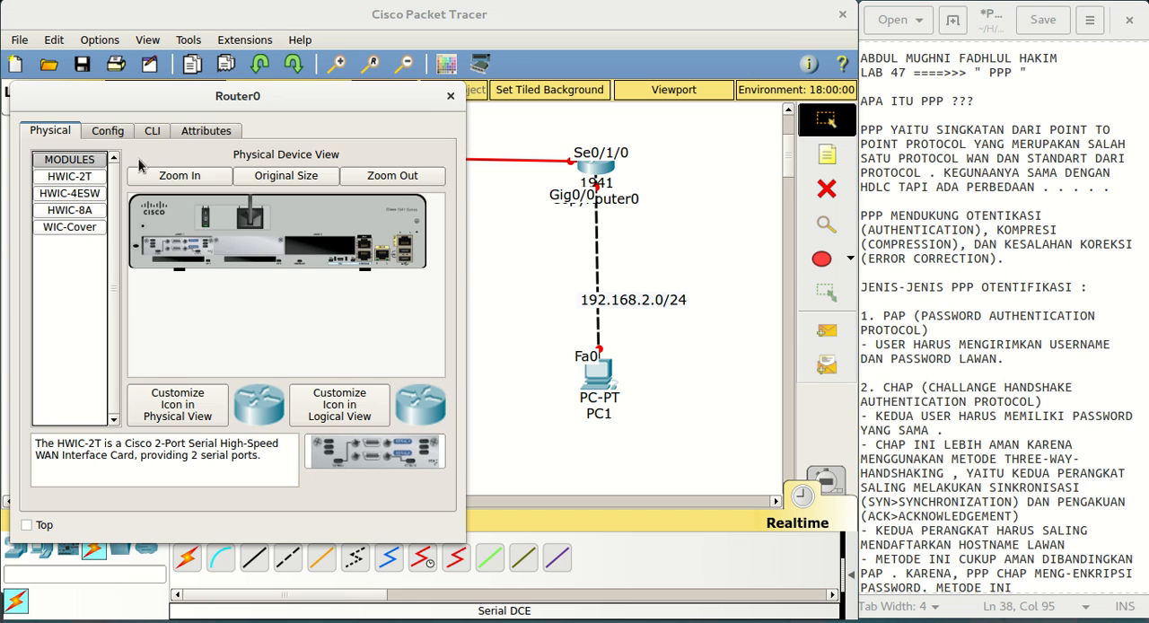
left_click_drag(215, 101, 208, 95)
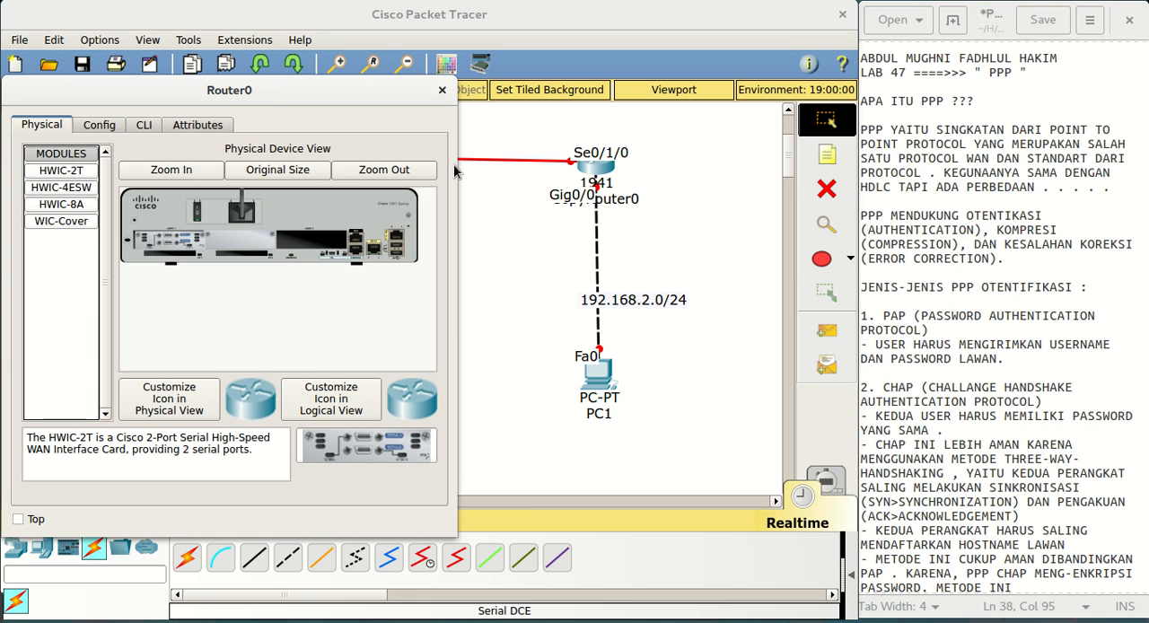
left_click_drag(456, 171, 850, 278)
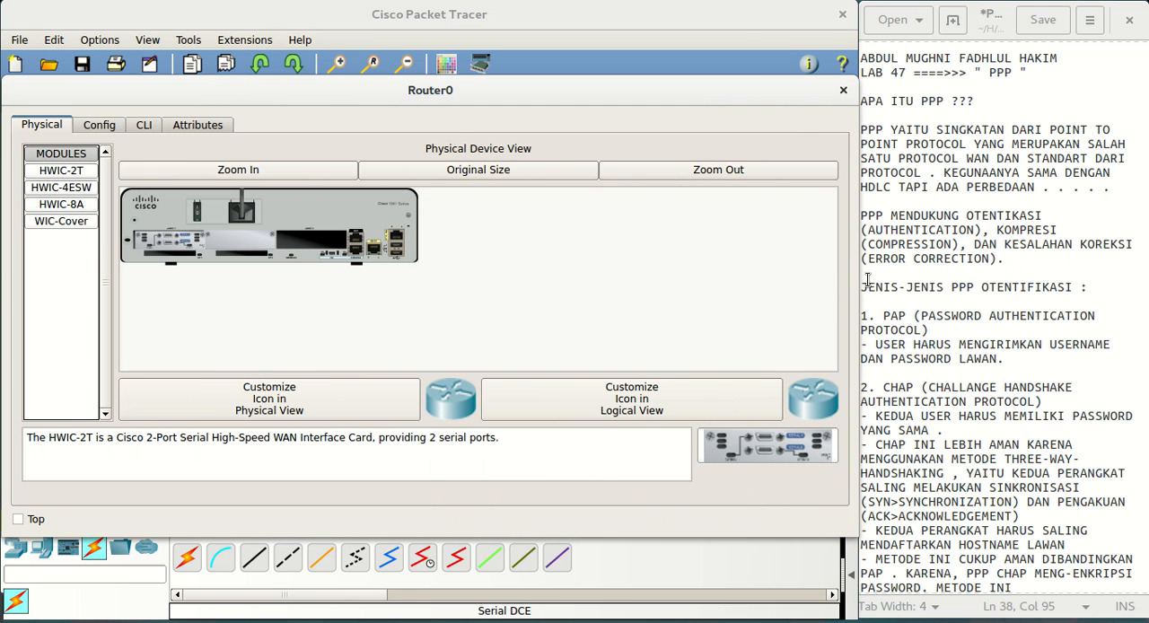
left_click(154, 127)
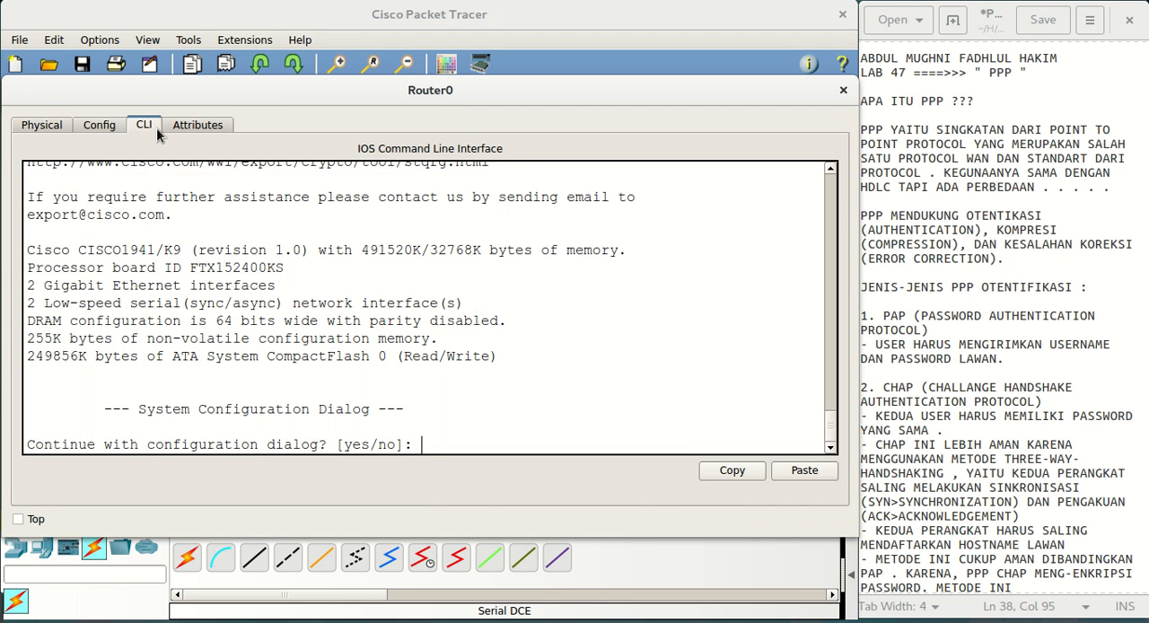
Decline Router0's initial configuration dialog and enter global configuration mode with EN and conf t
type("NO")
key("Return")
key("Return")
key("Return")
type("EN")
key("Return")
type("CON")
key("BackSpace")
key("BackSpace")
type("conf t")
key("Return")
Set Router0's hostname to RU1
key("Return")
key("Return")
key("Return")
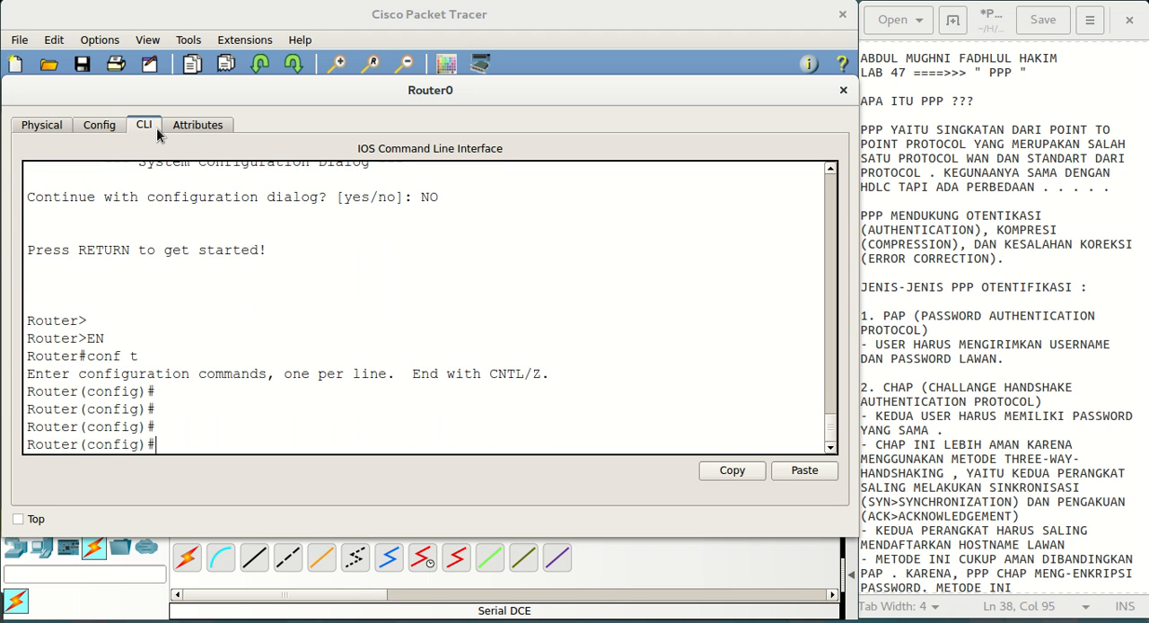
type("hos")
key("Tab")
type("RU1")
key("Return")
key("Return")
key("Return")
key("Return")
key("Return")
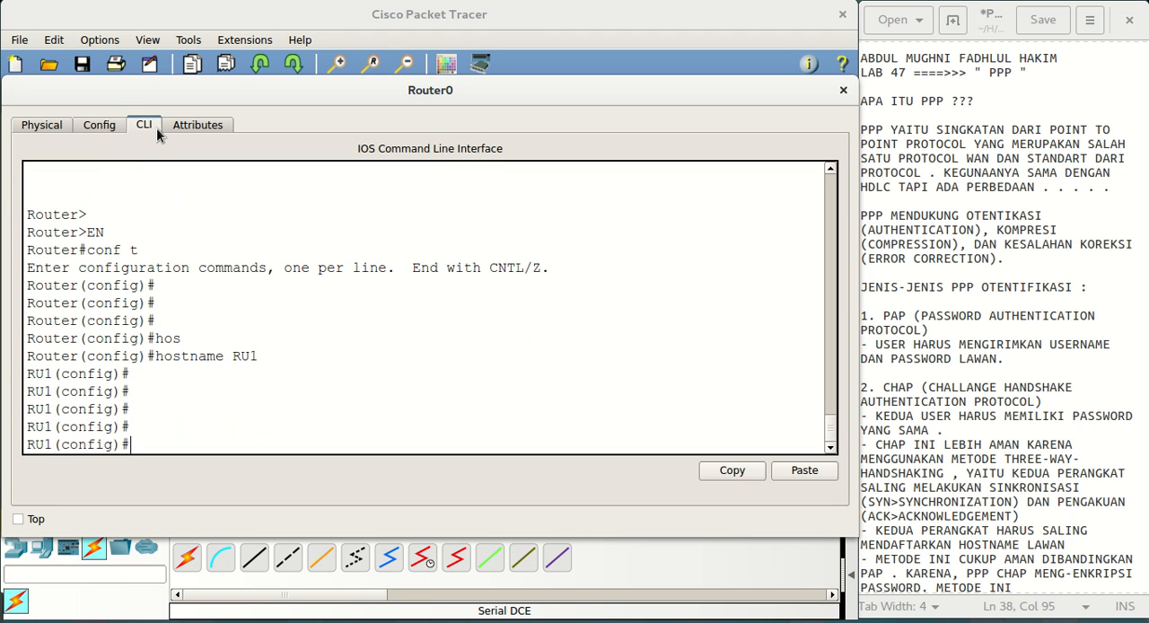
Assign IP address 192.168.1.1 with mask 255.255.255.0 to RU1's interface g0/0
type("use")
key("BackSpace")
key("BackSpace")
type("nt g0/0")
key("Return")
key("Return")
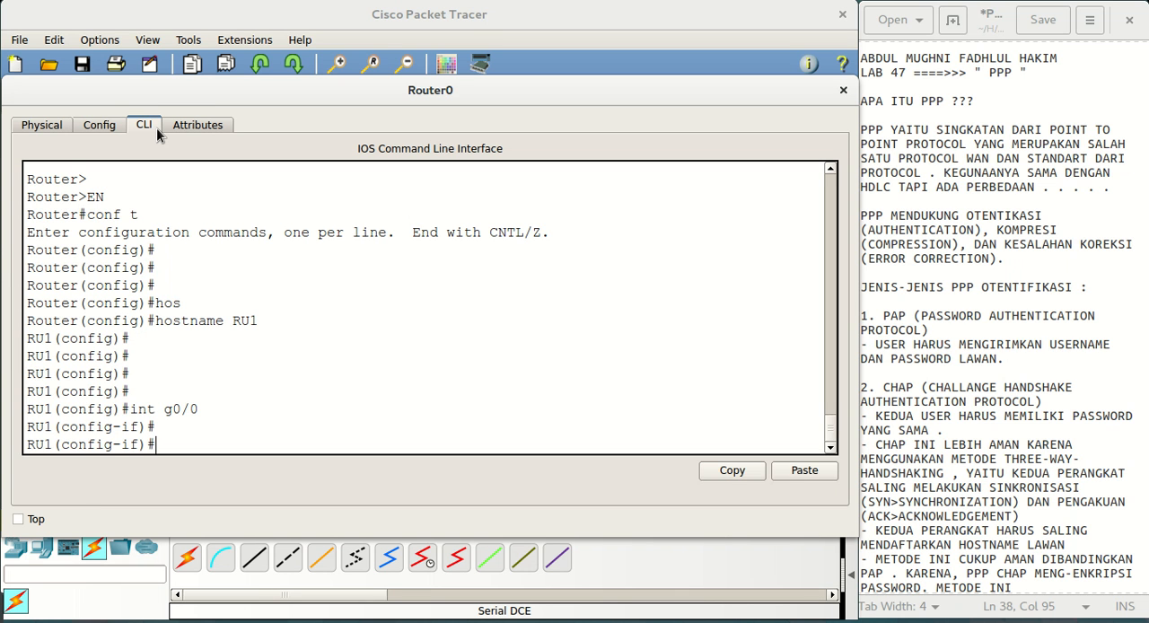
type("ip add 192.168.1.1 255.255.255.0")
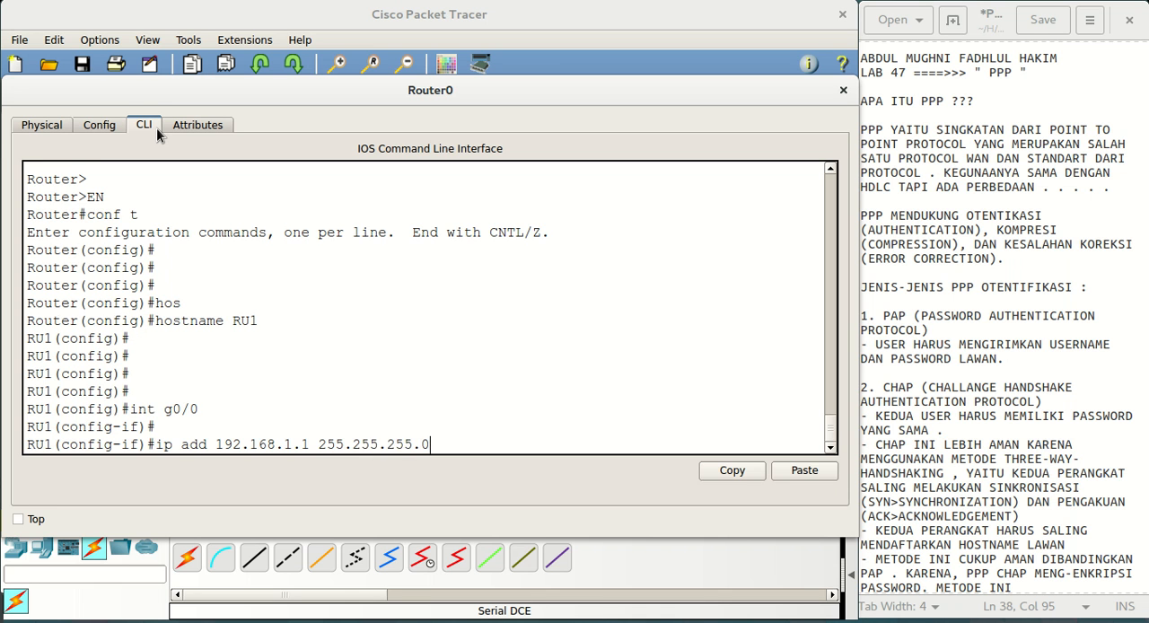
key("Return")
Enable interface g0/0 with no sh and return to global configuration mode
type("no sh")
key("Return")
key("Return")
type("e")
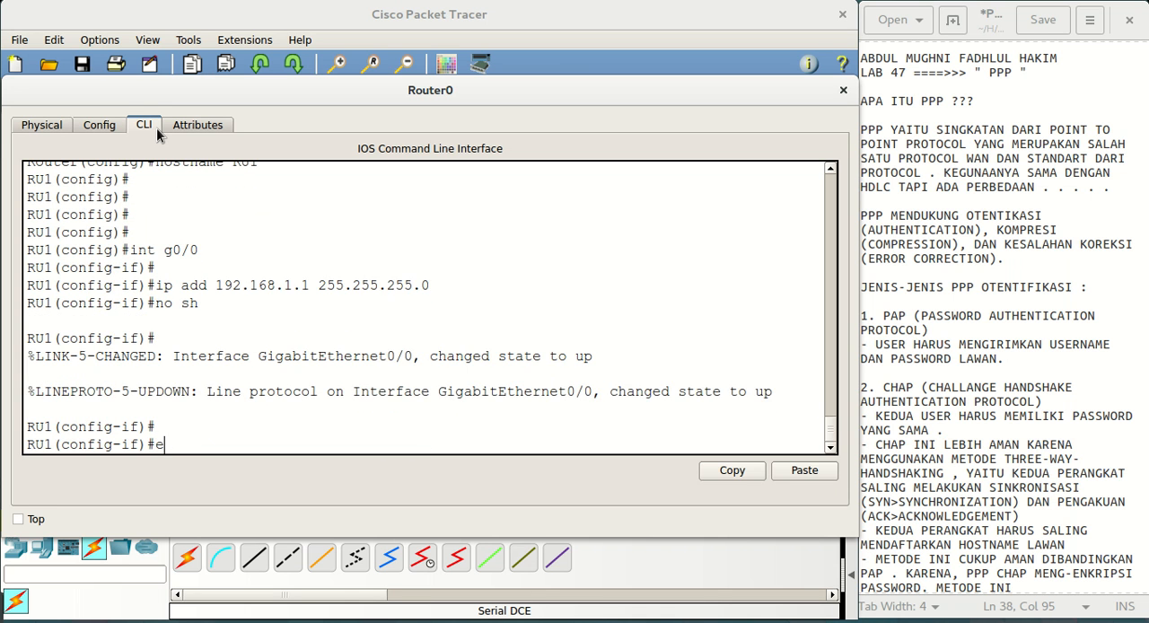
type("x")
key("Return")
key("Return")
Assign IP address 12.12.12.1 with mask 255.255.255.252 to RU1's serial interface se0/1/0
type("int se0/1/0")
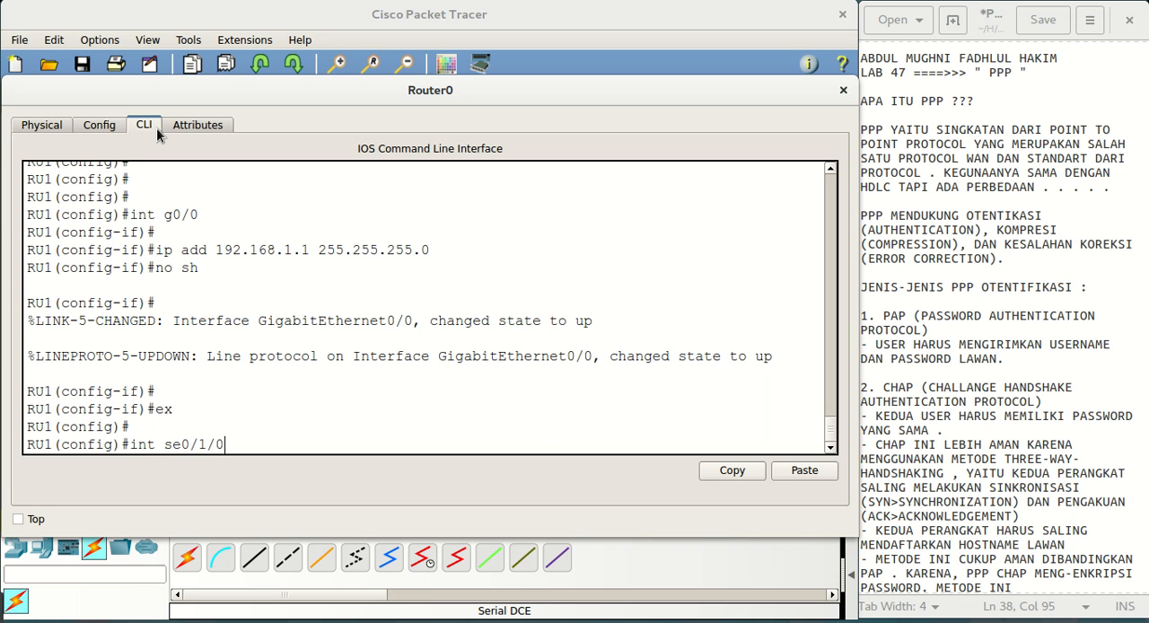
key("Return")
type("ip ad")
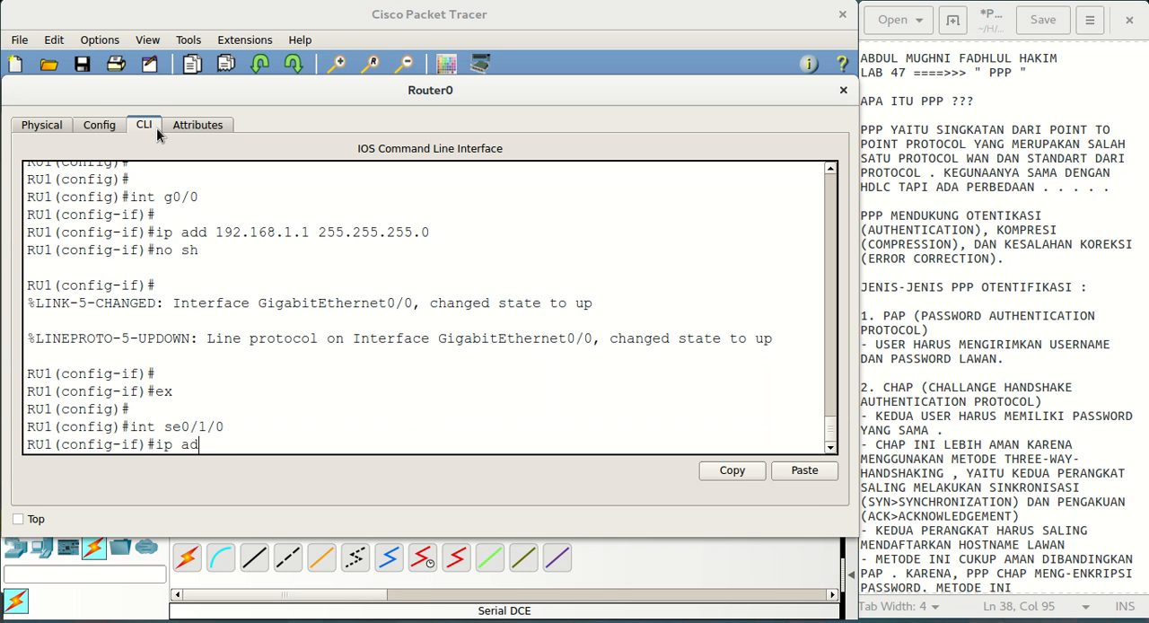
type("d 12.12.12.1 255.255.2")
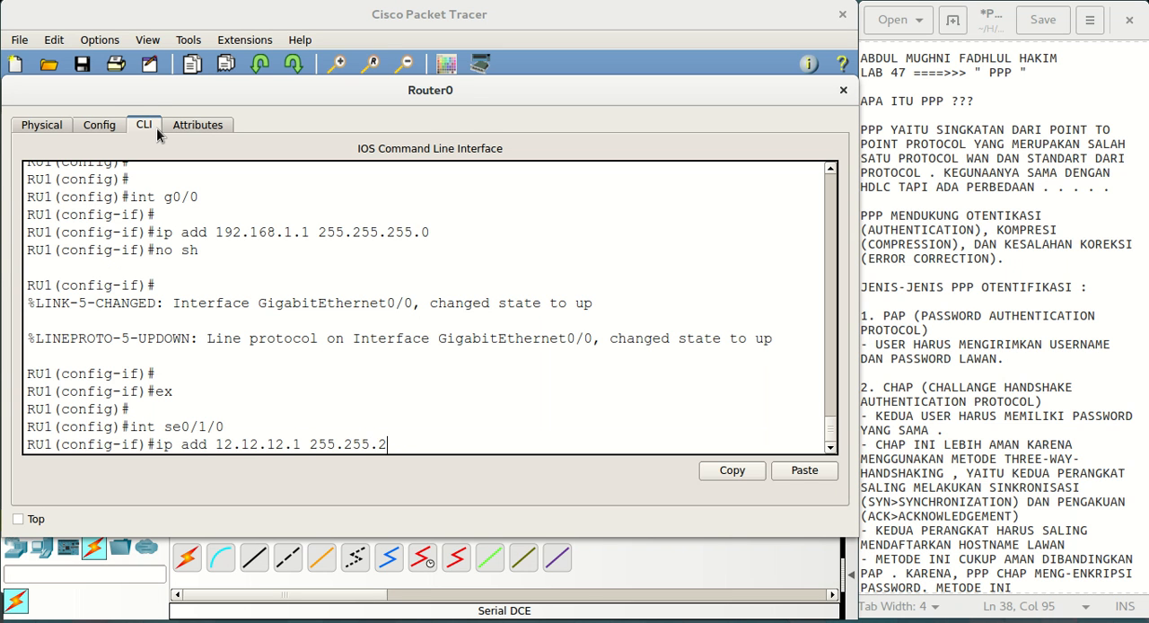
type("55.252")
key("Return")
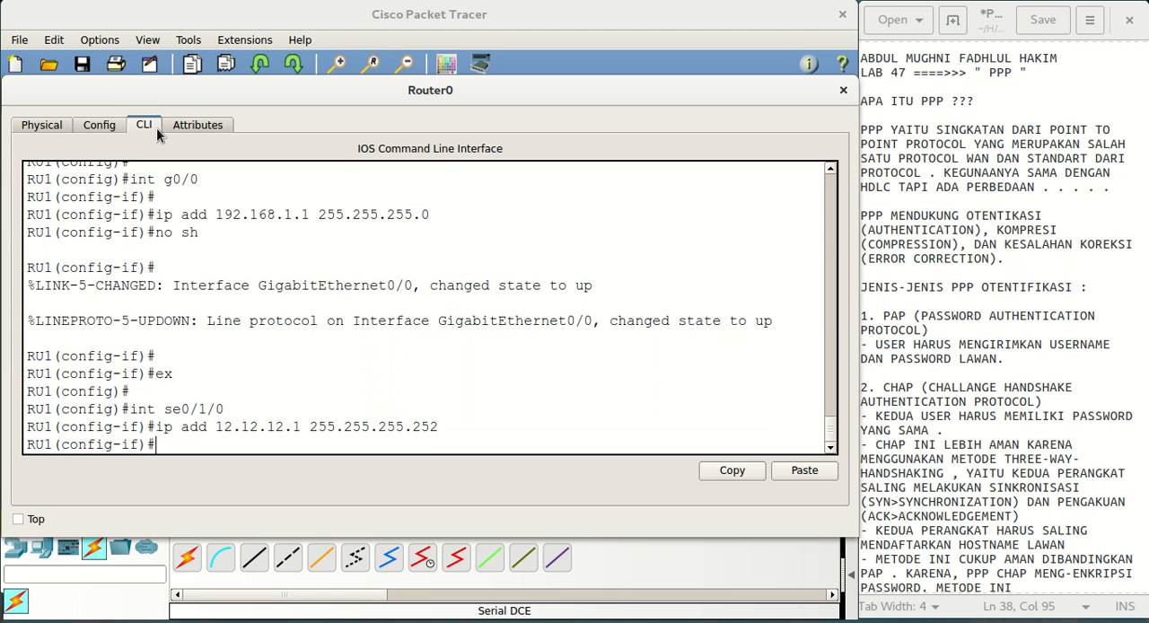
Enable RU1's interface se0/1/0 with no sh
type("no sh")
key("Return")
key("Return")
key("Return")
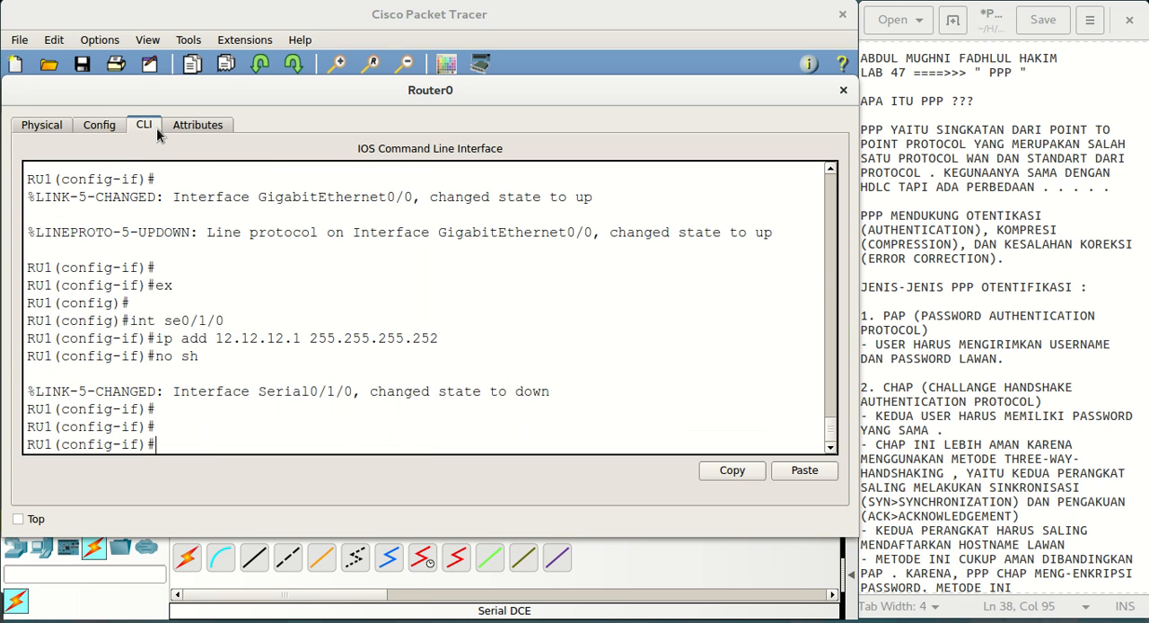
Open the command line interface of CopyRouter0 from the topology, with its window enlarged
key("super")
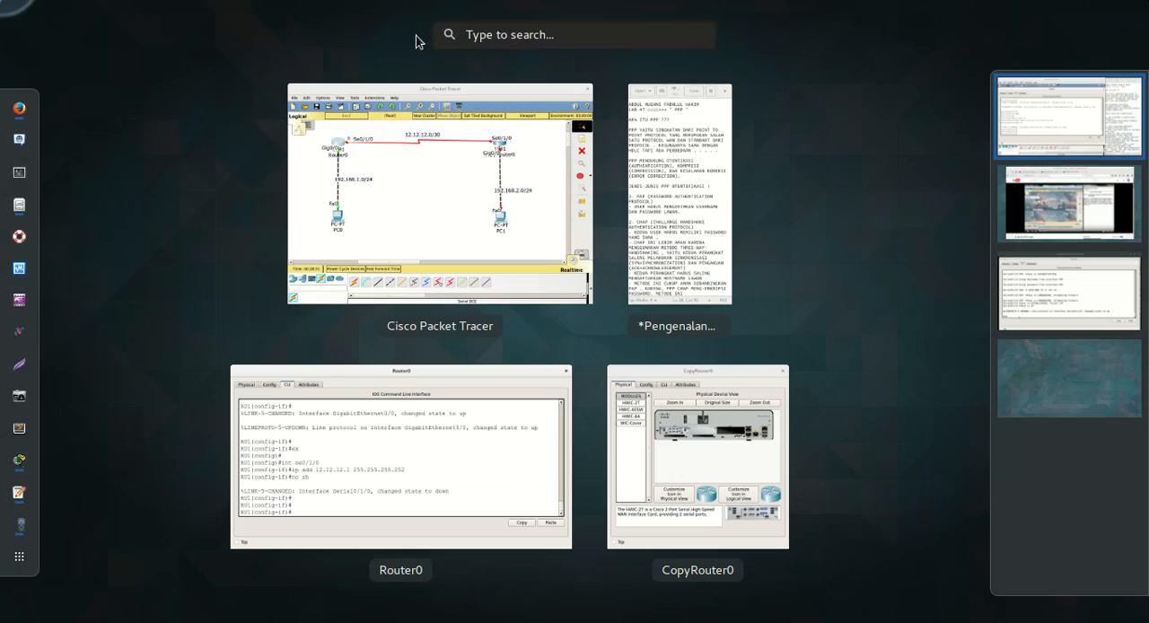
left_click(413, 100)
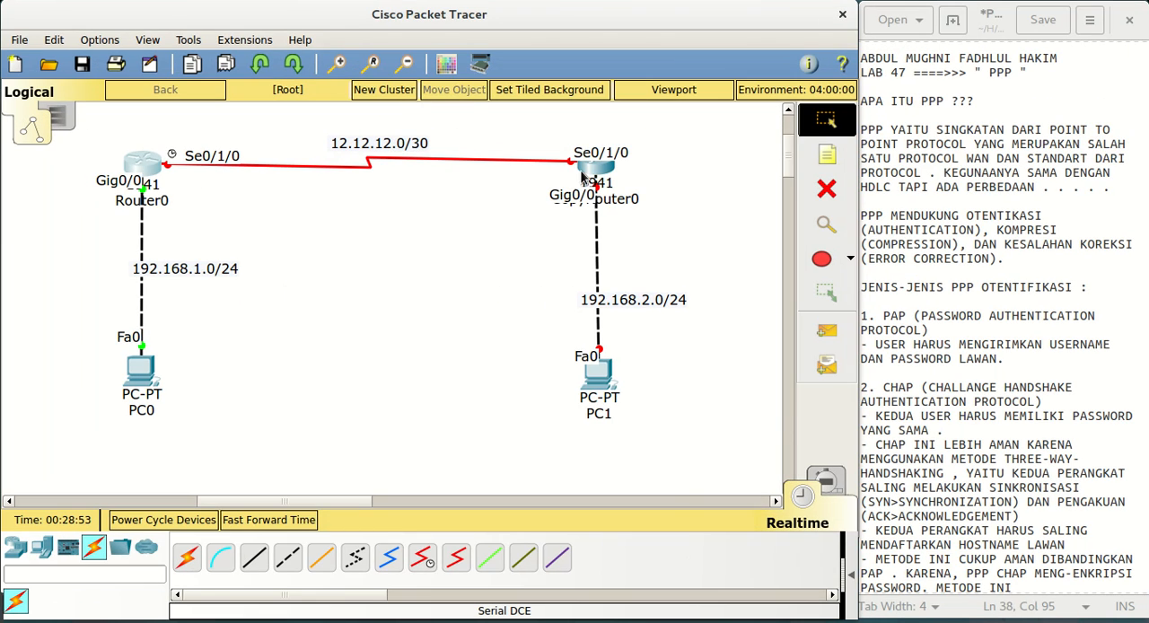
left_click(585, 176)
left_click_drag(604, 103, 259, 93)
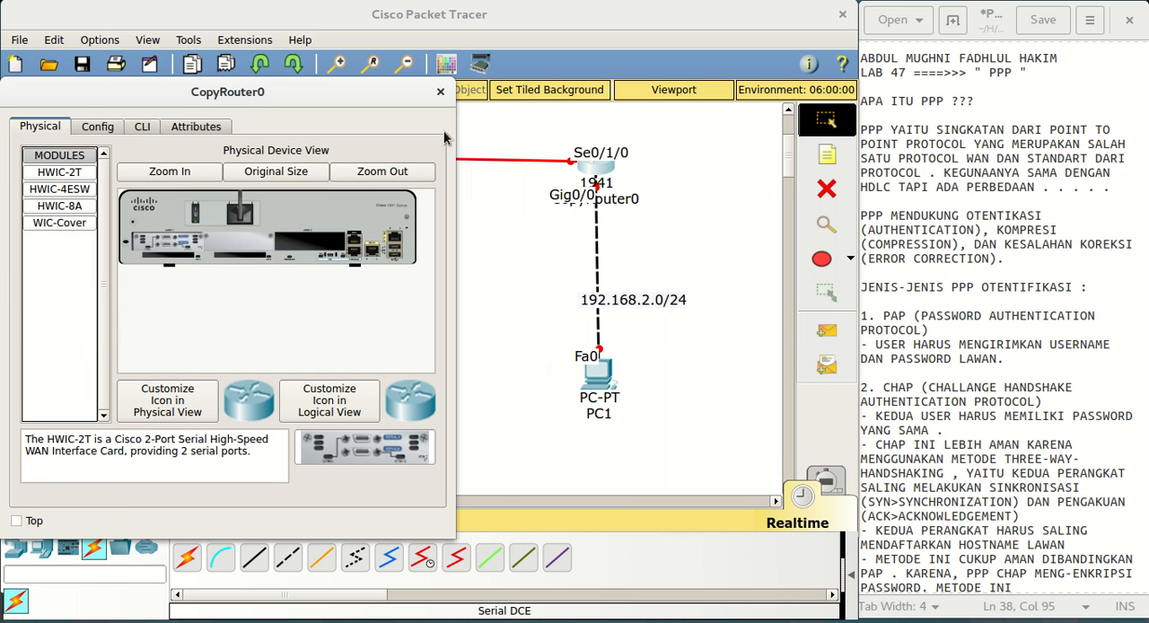
left_click_drag(450, 126, 849, 221)
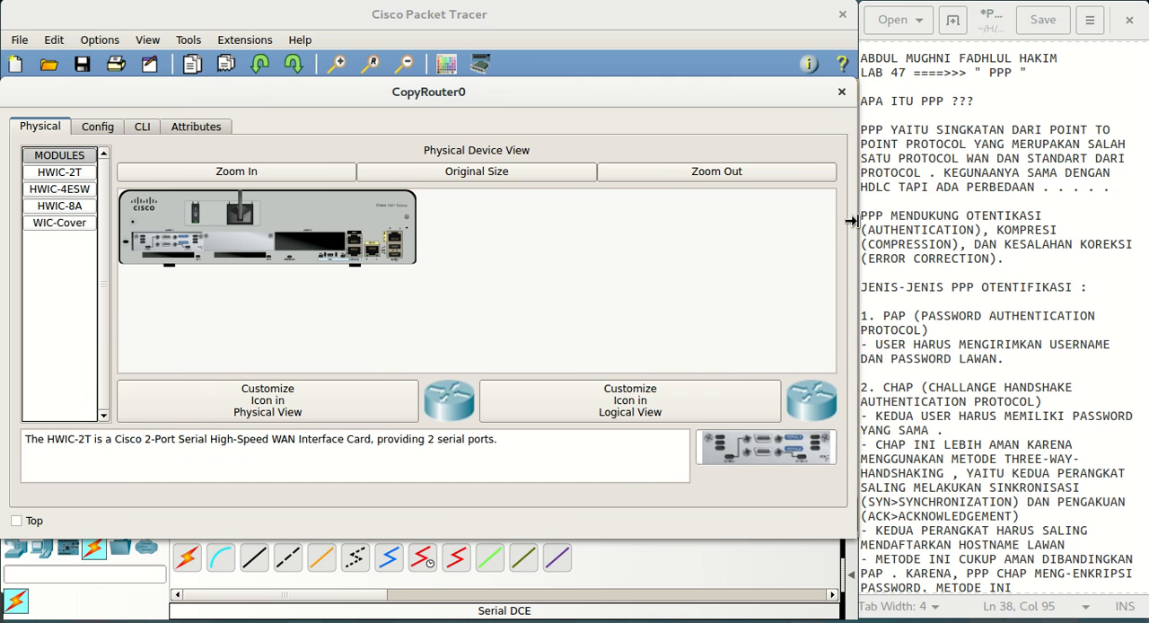
left_click(149, 126)
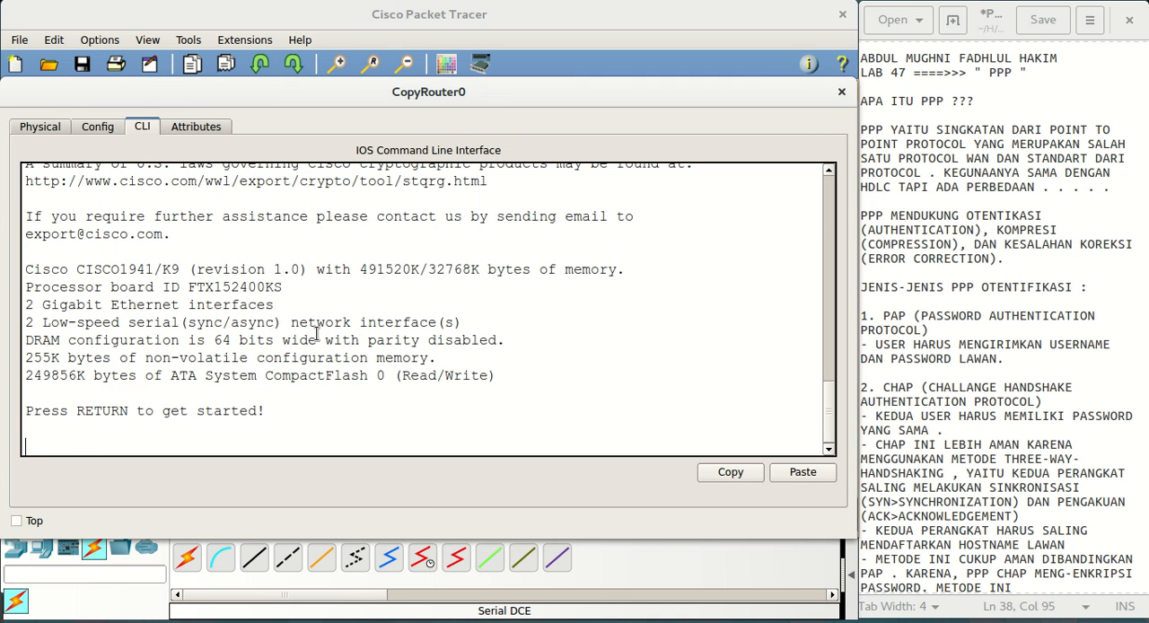
Enter global configuration mode on CopyRouter0 with en and conf t
key("Return")
key("Return")
key("Return")
key("Return")
type("bo")
key("BackSpace")
type("en")
key("Return")
type("c")
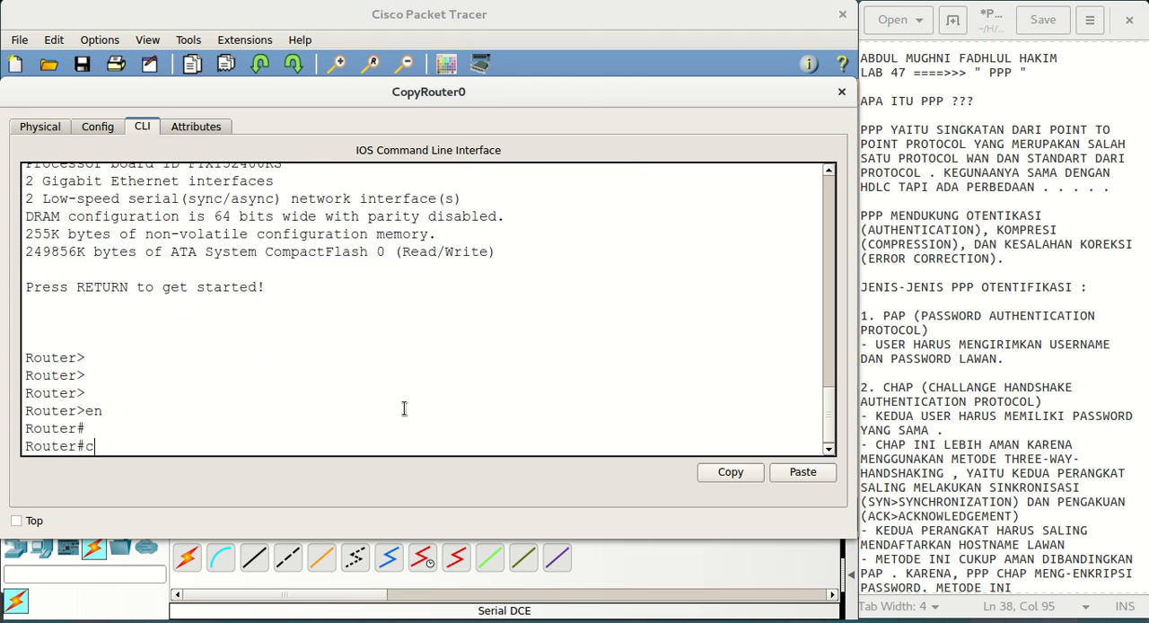
type("onf t")
key("Return")
key("Return")
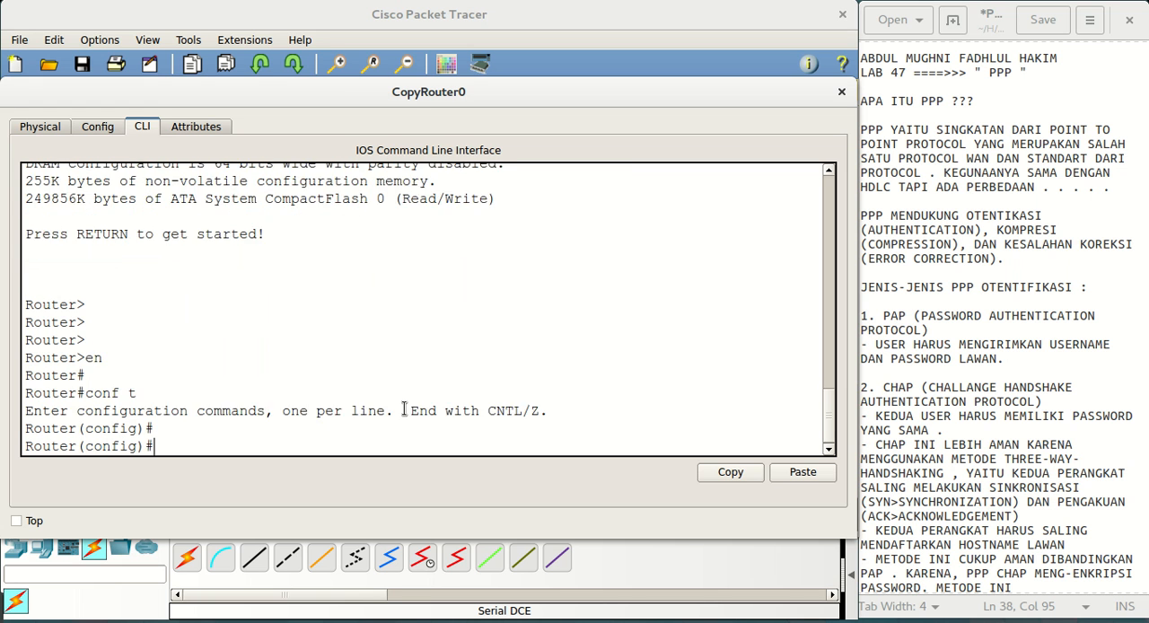
Set CopyRouter0's hostname to RU2
key("Return")
key("Return")
type("ho")
key("Tab")
type("RU2")
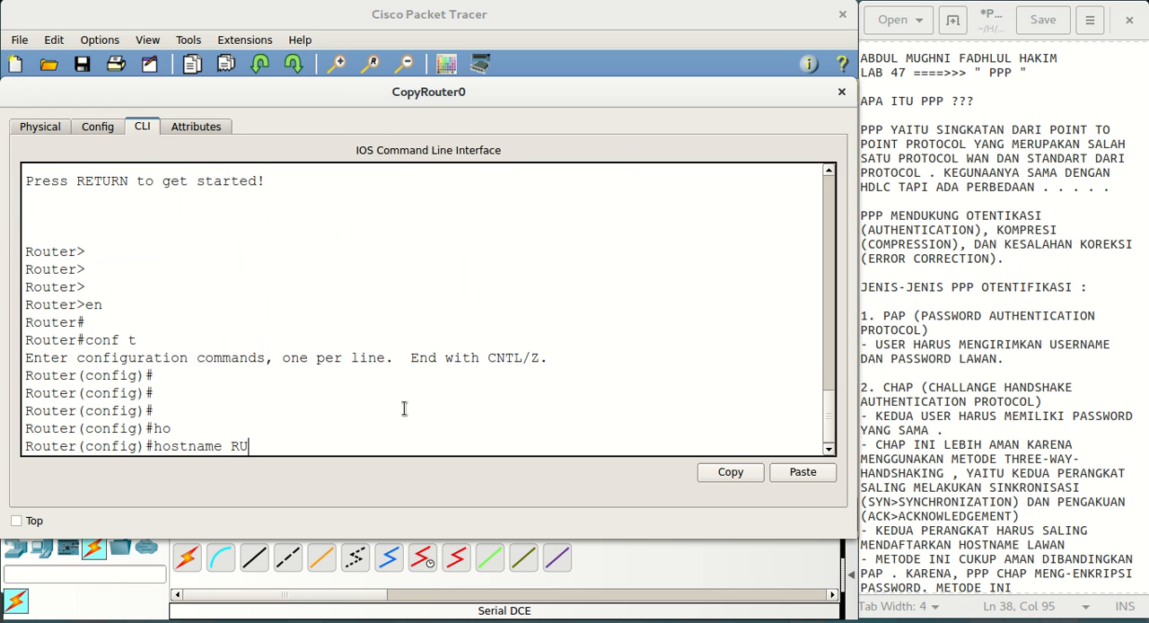
key("Return")
key("Return")
Assign IP address 192.168.2.1 with mask 255.255.255.0 to RU2's interface g0/0
type("int")
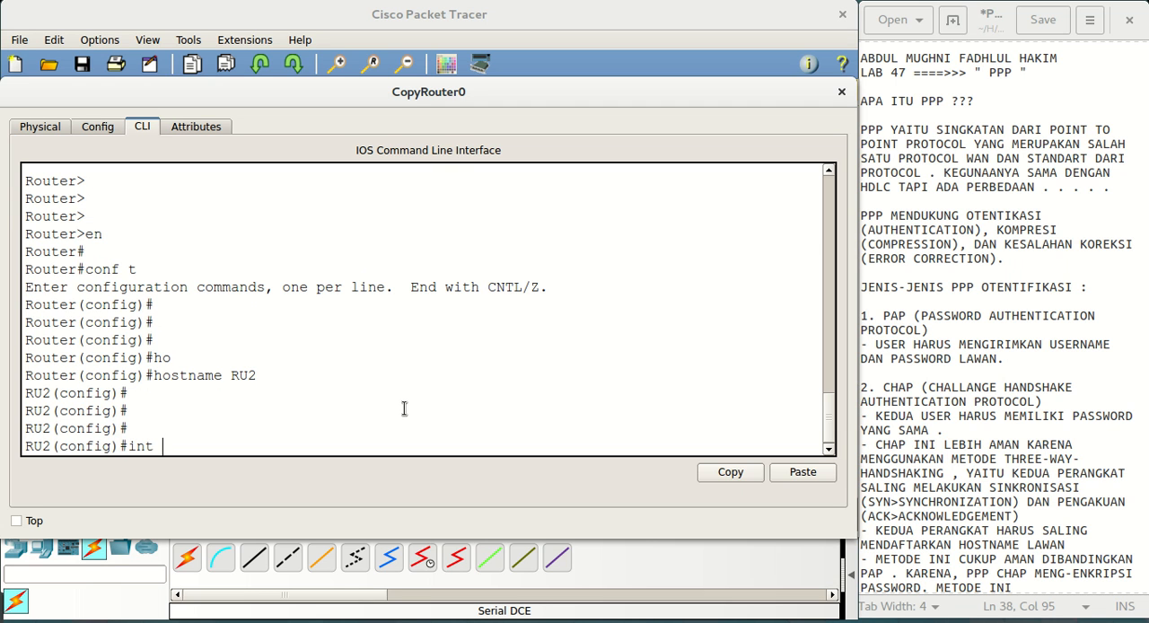
type(" g0/0")
key("Return")
type("ip add")
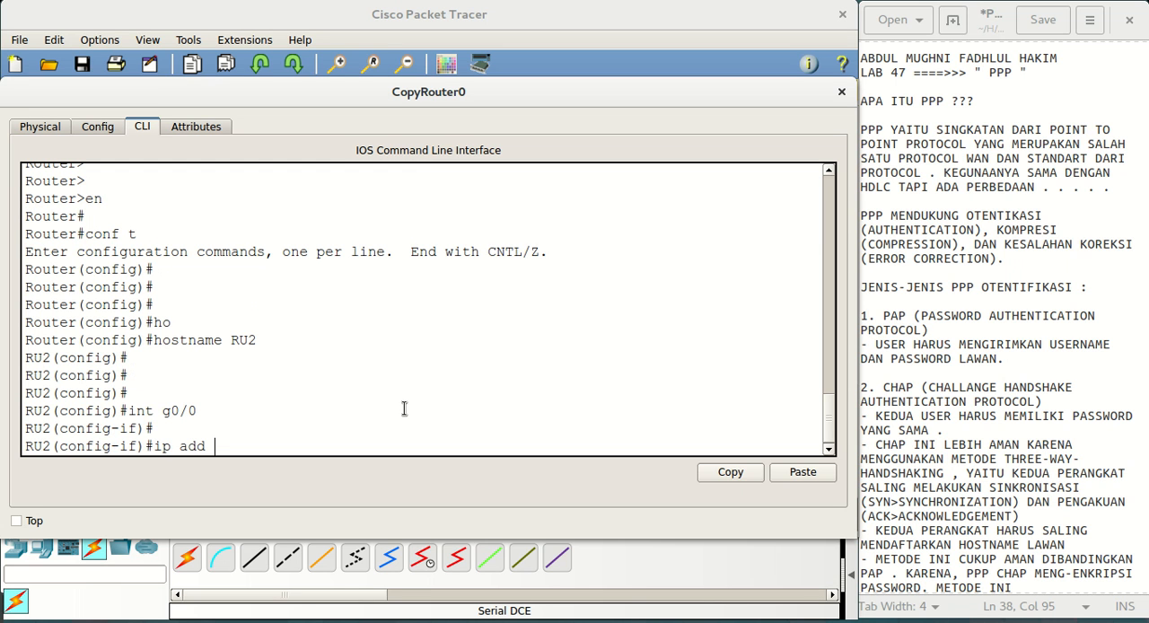
type(" 192.2168.2.1 255.255.255.0")
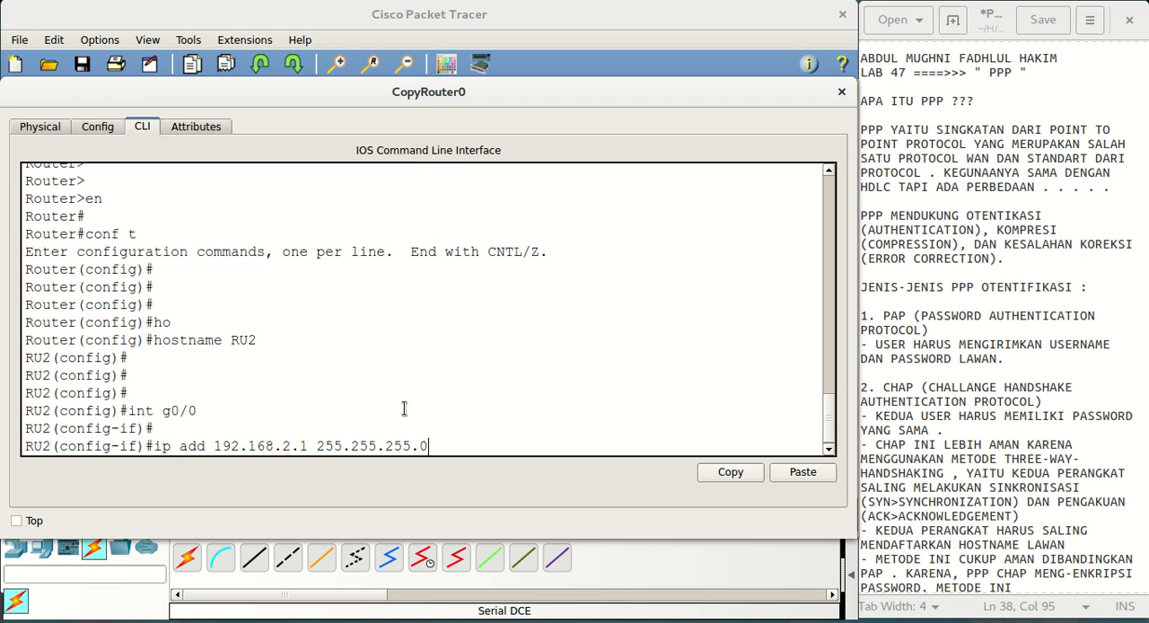
key("Return")
Enable RU2's interface g0/0 with no sh and return to global configuration mode
type("no sh")
key("BackSpace")
key("BackSpace")
type("sh")
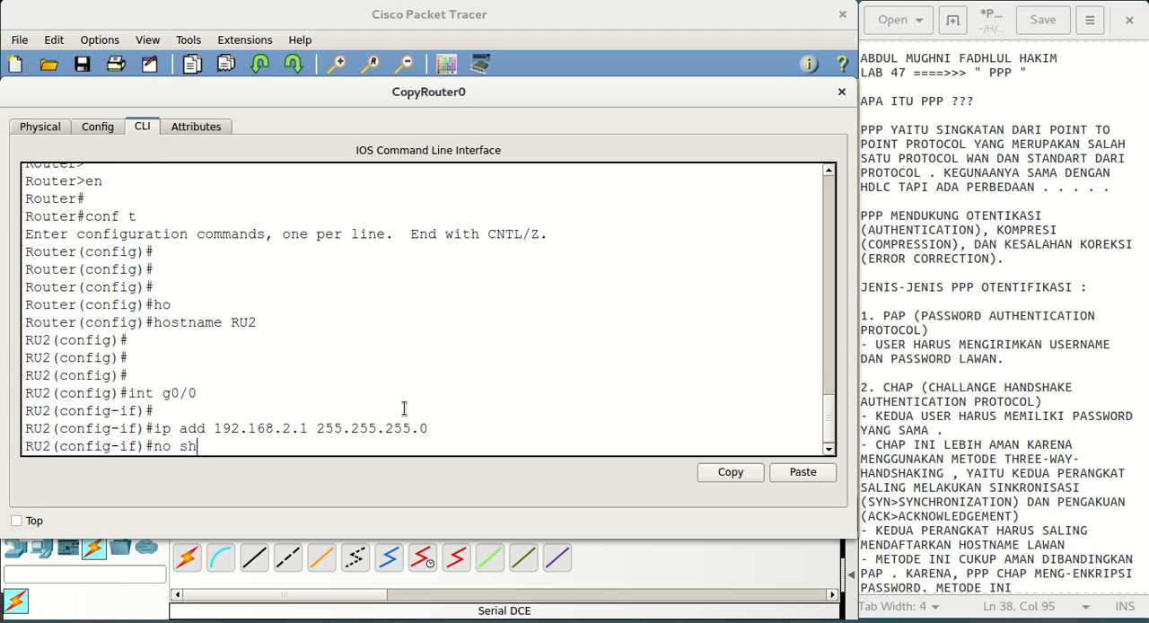
key("Return")
type("ex")
key("Return")
Enter interface configuration mode for RU2's serial interface se0/1/0
type("int")
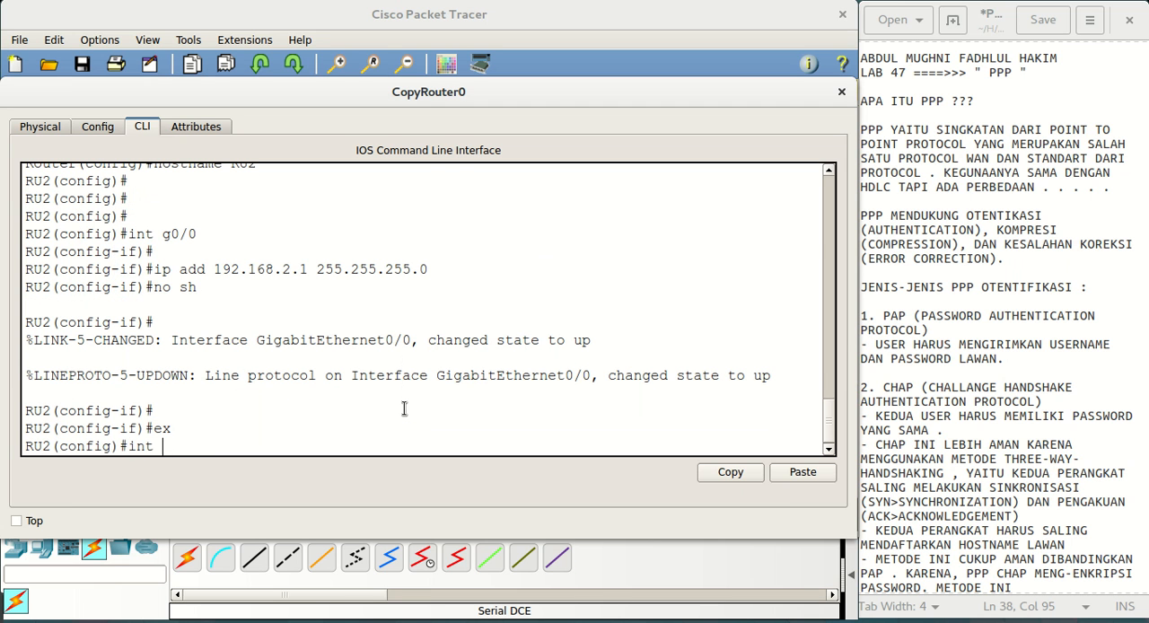
type(" se0/1/0")
key("Return")
key("Return")
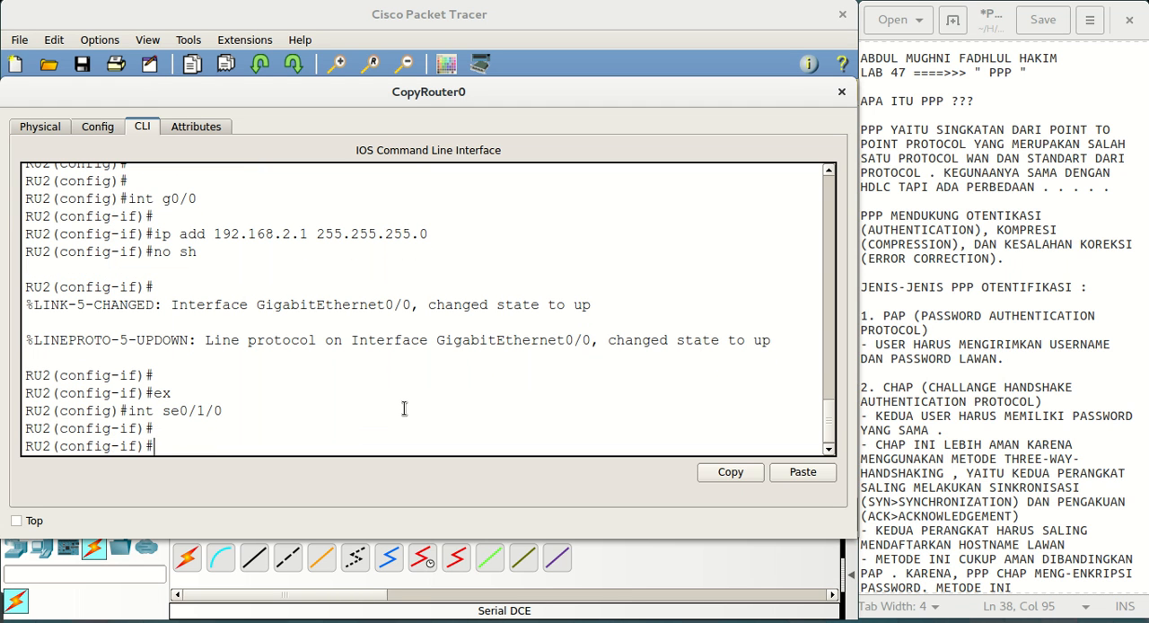
Assign IP address 12.12.12.2 with mask 255.255.255.0 to RU2's interface se0/1/0
type("ip add 12.12.12.2 255.255.255.0")
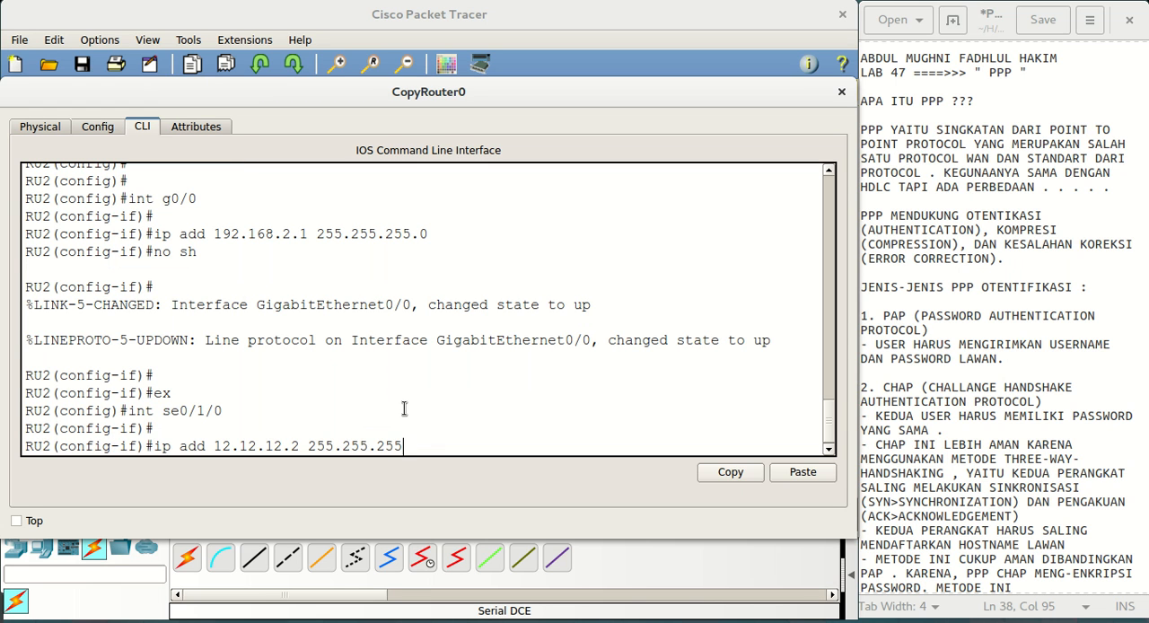
key("Return")
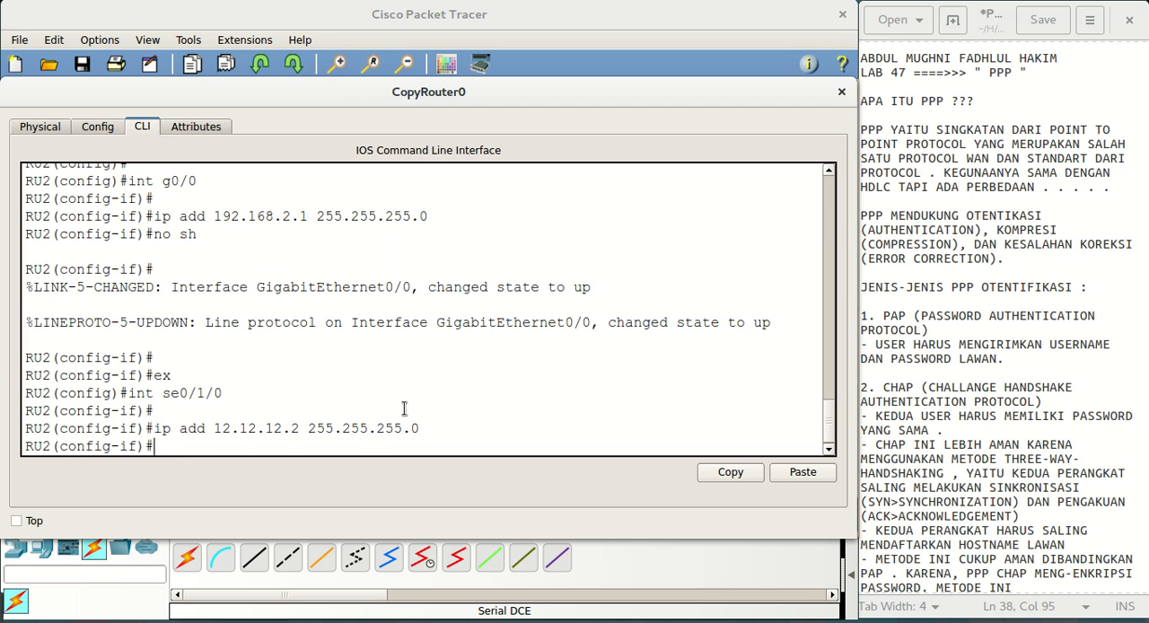
Remove the IP address from RU2's interface se0/1/0 with no ip add
key("Up")
key("Left")
key("Left")
key("Left")
key("Left")
key("Left")
key("Left")
key("Left")
key("Left")
key("Left")
key("Left")
key("Left")
key("Left")
key("Left")
key("Left")
key("Left")
key("Left")
key("Left")
key("Left")
key("Left")
key("Left")
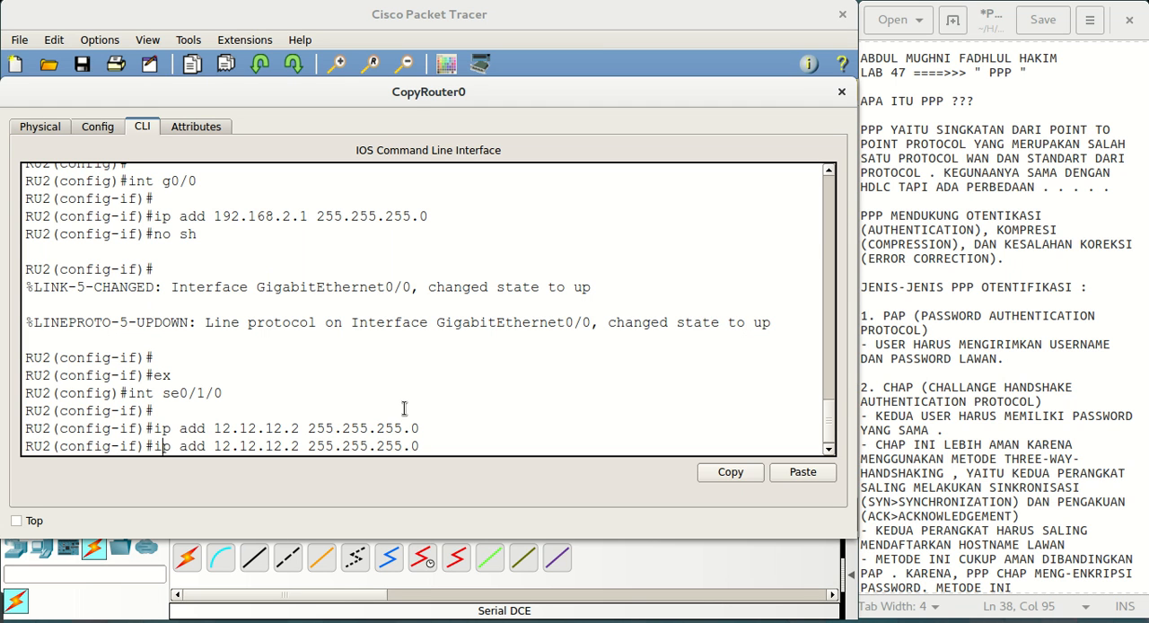
type("no")
key("Right")
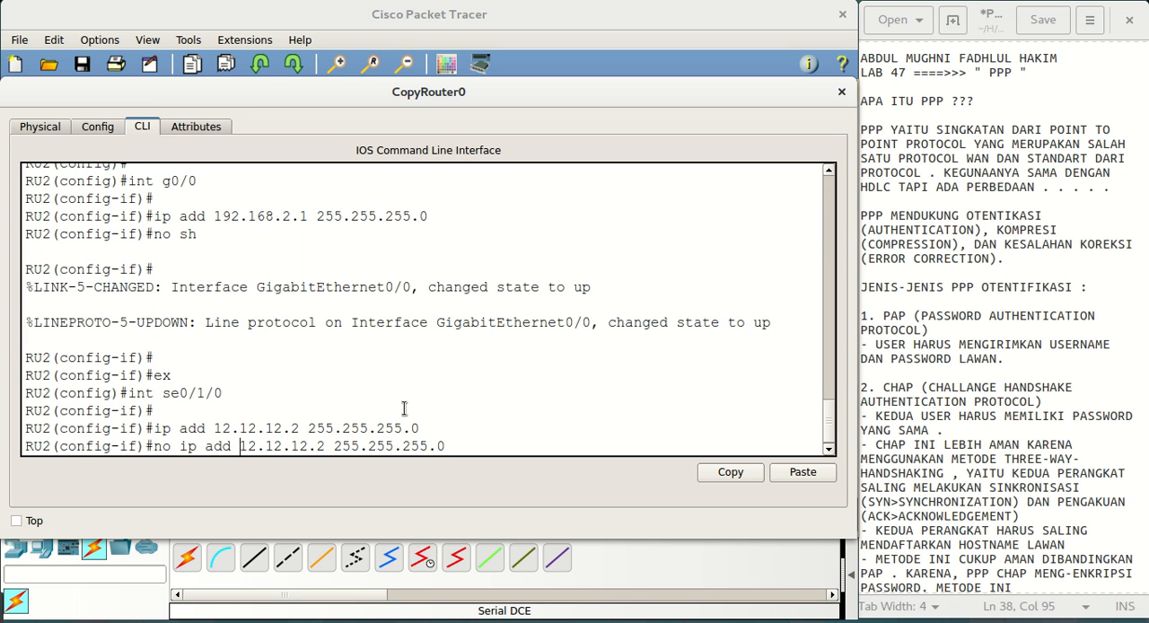
key("Right")
key("Right")
key("Right")
key("Right")
key("Right")
key("Right")
key("Right")
key("Right")
key("Right")
key("Right")
key("Right")
key("Right")
key("Right")
key("Right")
key("Right")
key("Right")
key("Right")
key("Right")
key("Right")
key("Right")
key("BackSpace")
key("BackSpace")
key("BackSpace")
key("BackSpace")
key("BackSpace")
key("BackSpace")
key("BackSpace")
key("BackSpace")
key("BackSpace")
key("BackSpace")
key("BackSpace")
key("BackSpace")
key("BackSpace")
key("BackSpace")
key("BackSpace")
key("BackSpace")
key("BackSpace")
key("BackSpace")
key("BackSpace")
key("BackSpace")
key("Return")
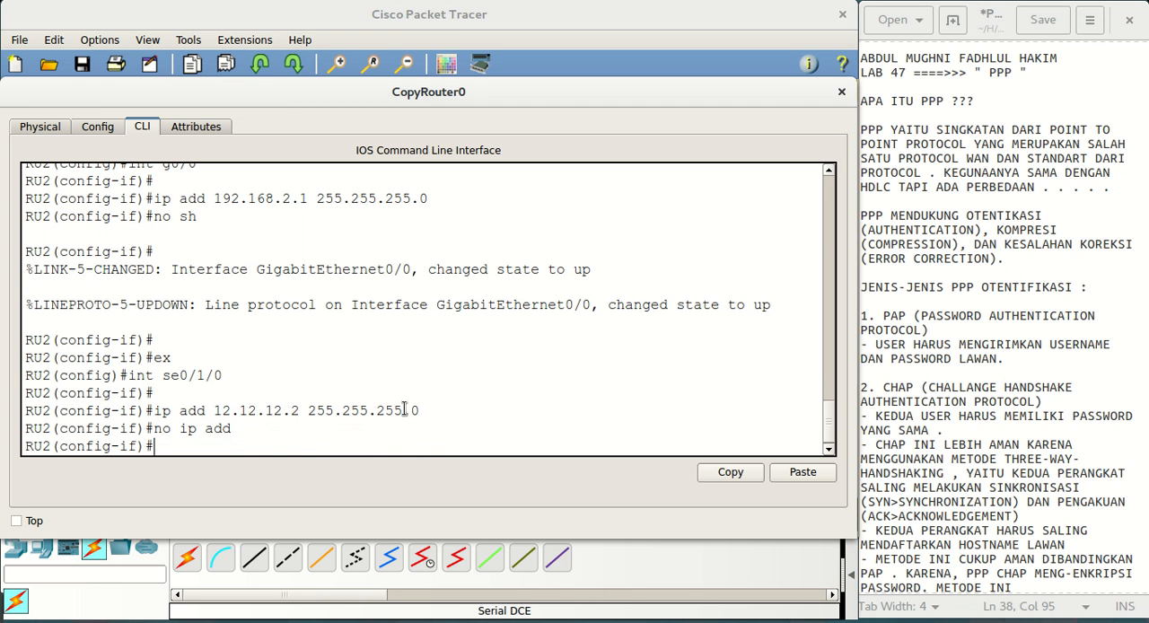
Assign IP address 12.12.12.2 with mask 255.255.255.252 to RU2's interface se0/1/0 and enable it with no sh
key("Up")
key("Up")
key("BackSpace")
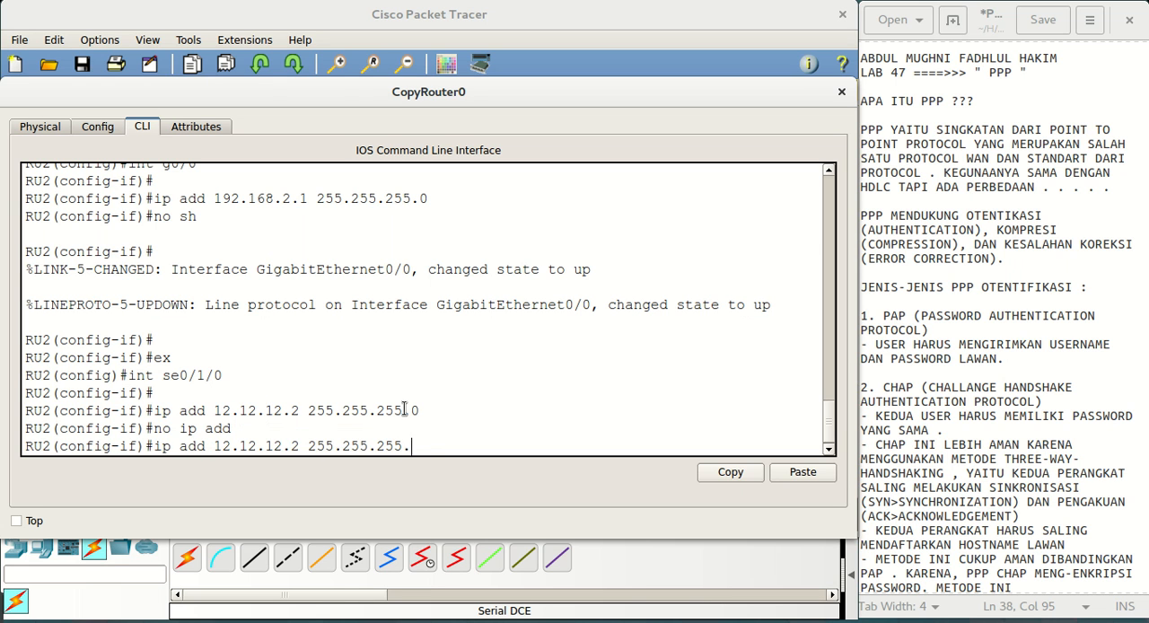
type("252")
key("Return")
type("no sh")
key("Return")
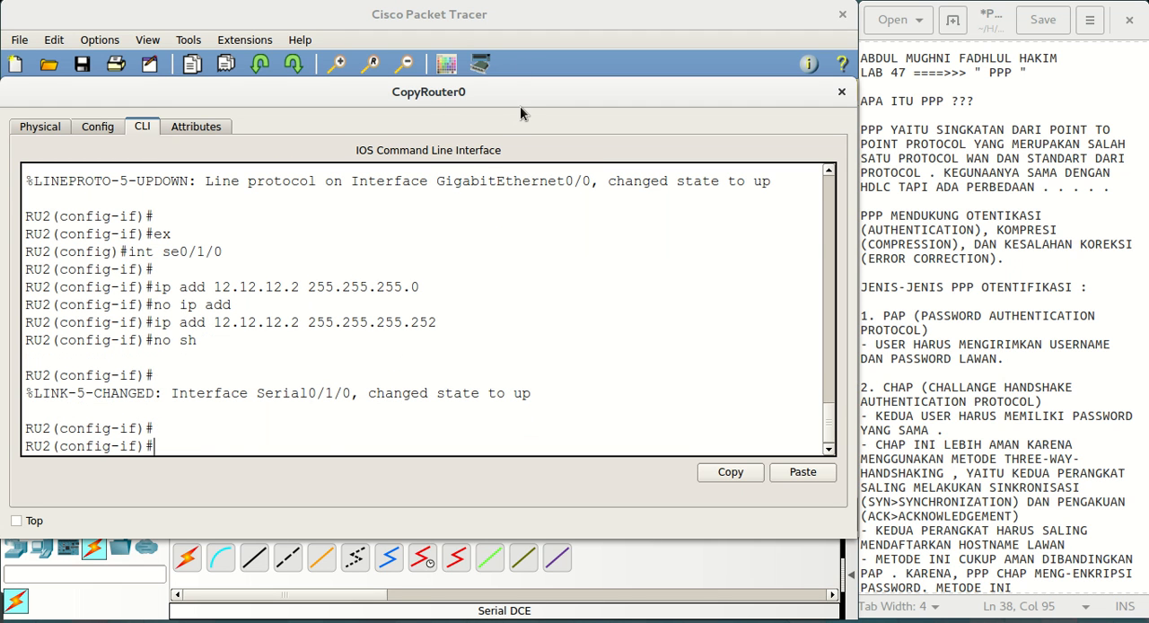
Go back to Router0's command line and exit the interface to global configuration mode
left_click(428, 16)
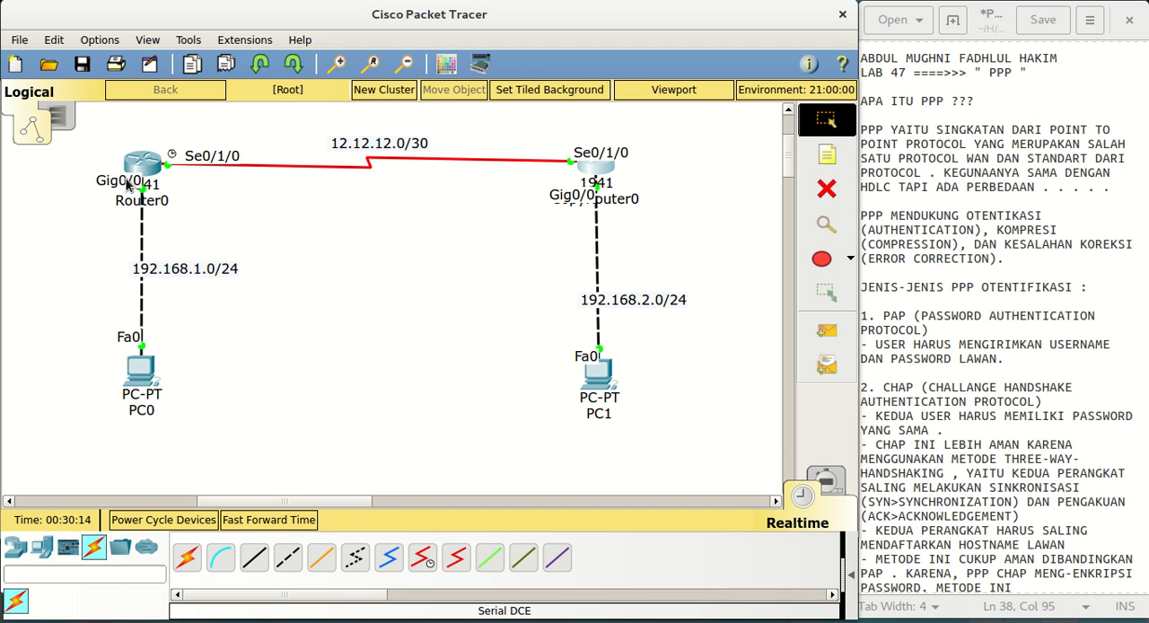
left_click(145, 168)
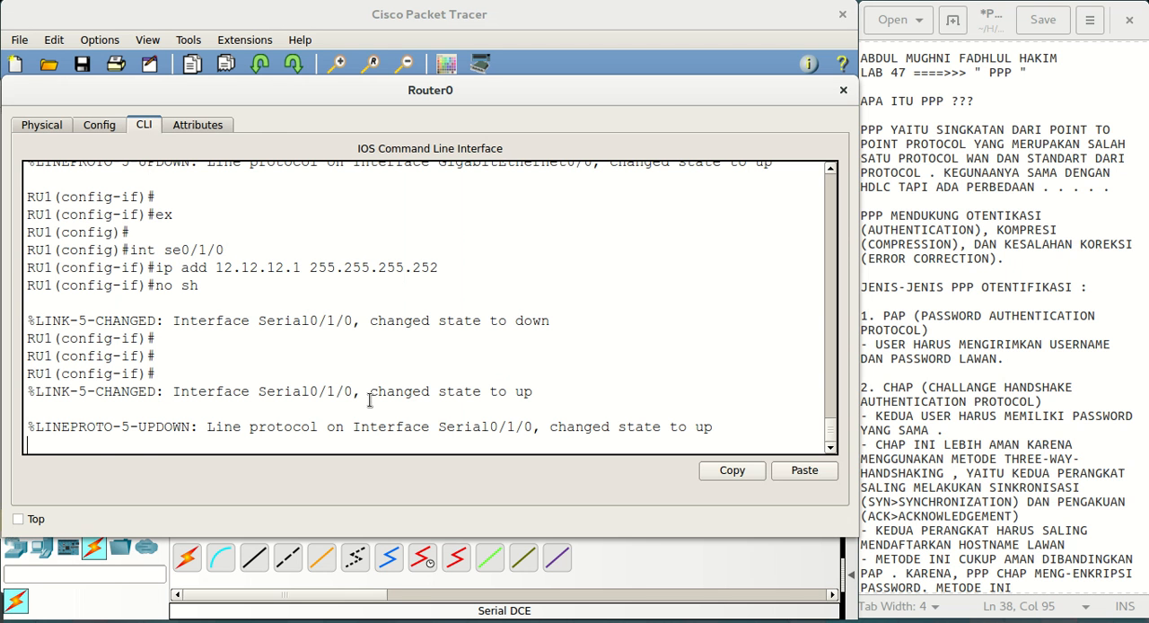
key("Return")
key("Return")
key("Return")
key("Return")
type("es")
key("BackSpace")
type("x")
key("Return")
key("Return")
key("Return")
key("Return")
Register the peer router on RU1 as username RU2 and enter its password
type("us")
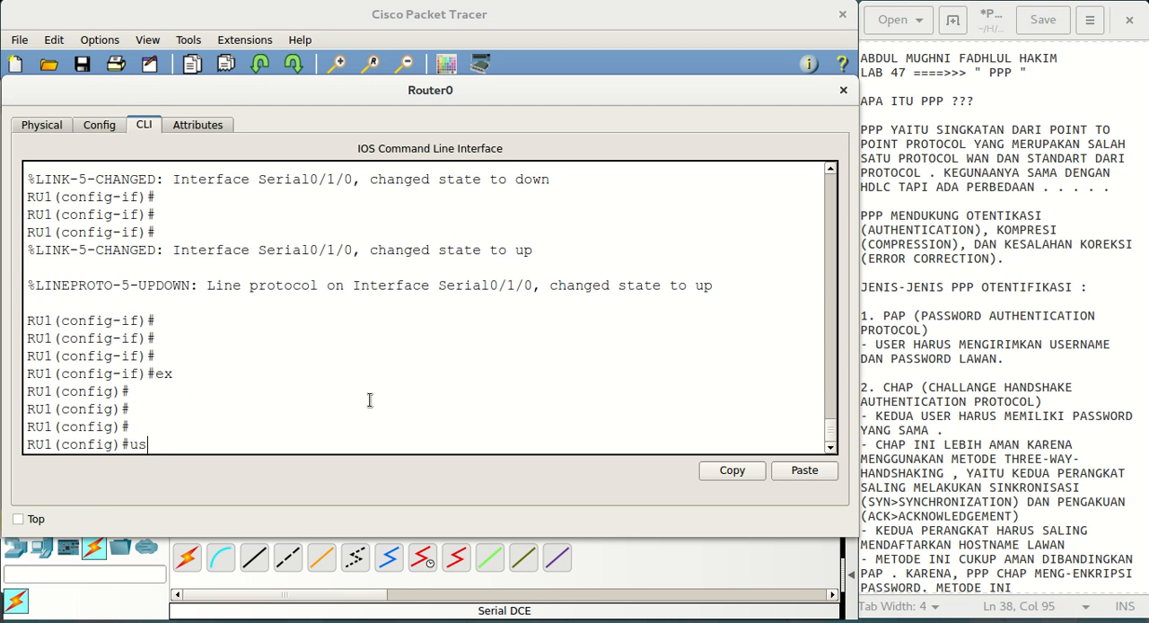
key("Tab")
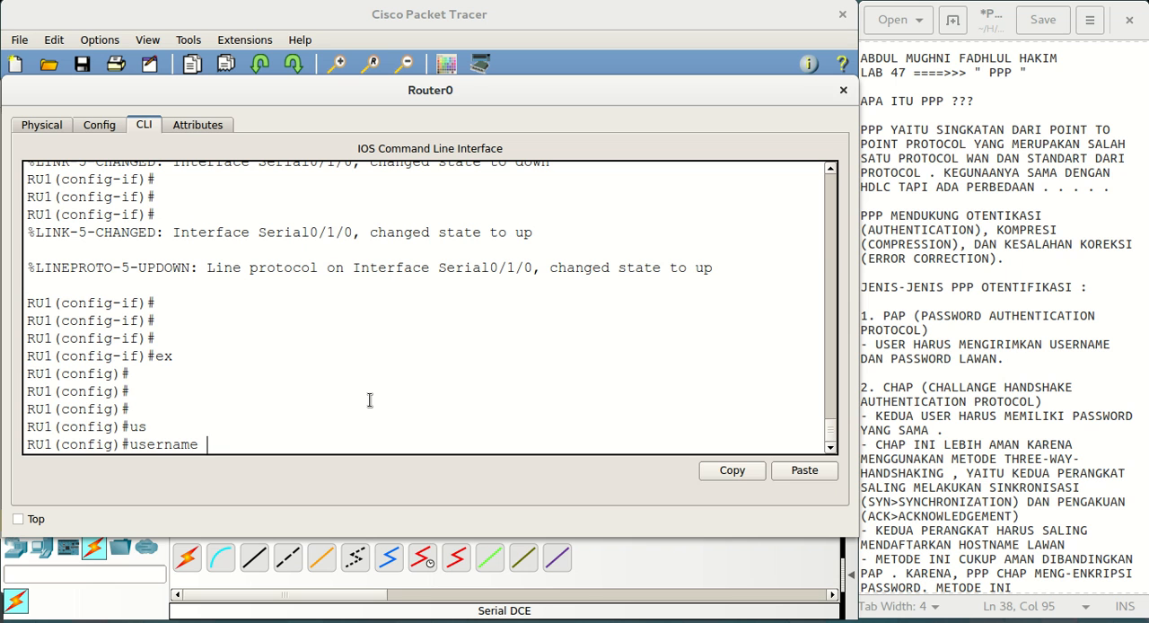
type("RU2 pas")
key("Tab")
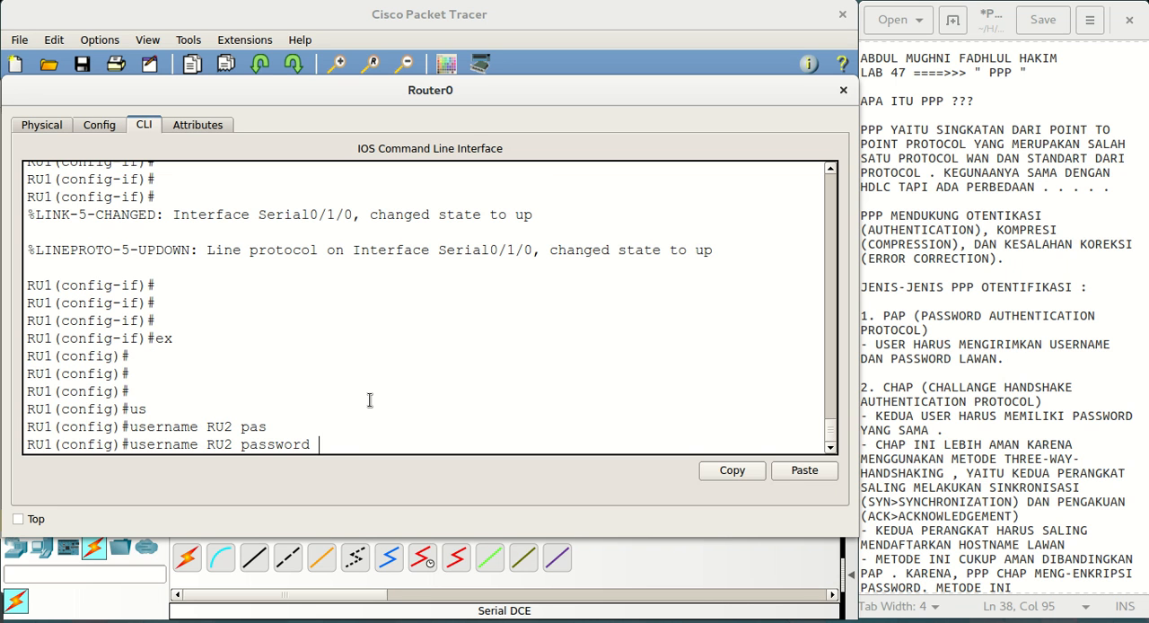
type("CHAP")
key("Return")
key("Return")
key("Return")
key("Return")
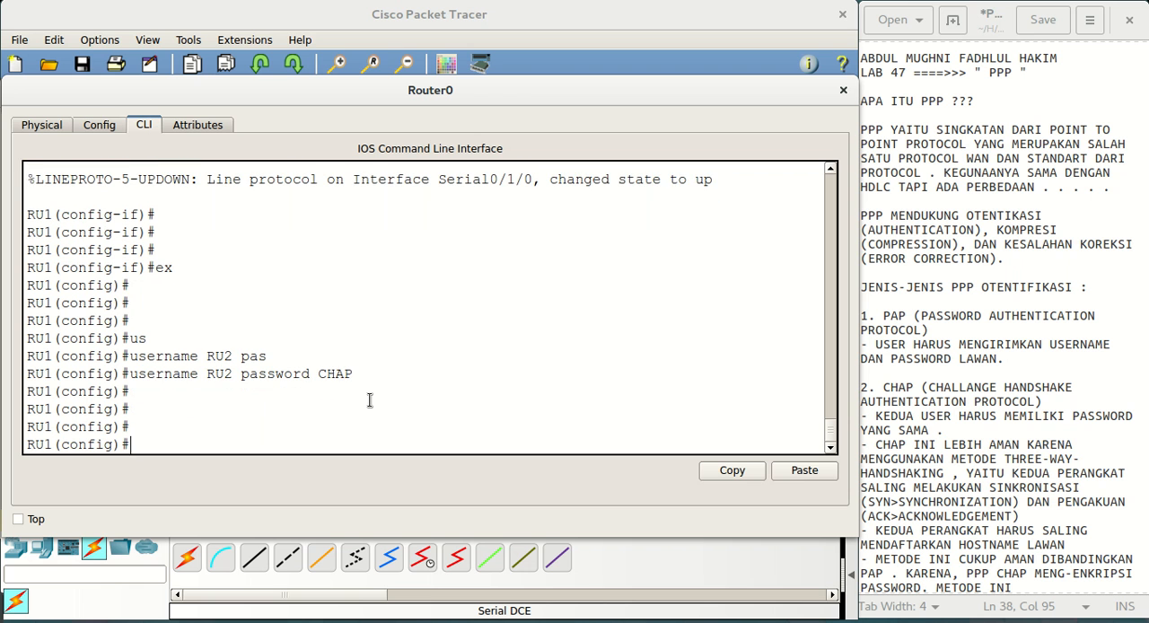
Go back to CopyRouter0's command line and exit the interface to global configuration mode
left_click(534, 29)
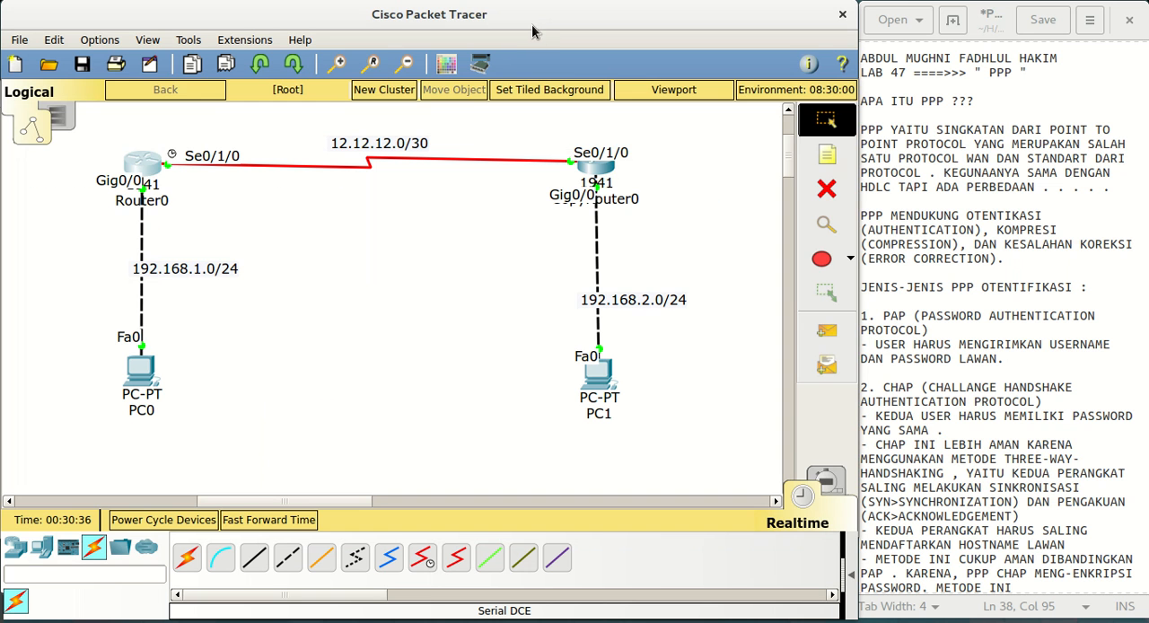
left_click(593, 170)
key("Return")
key("Return")
key("Return")
key("Return")
key("Return")
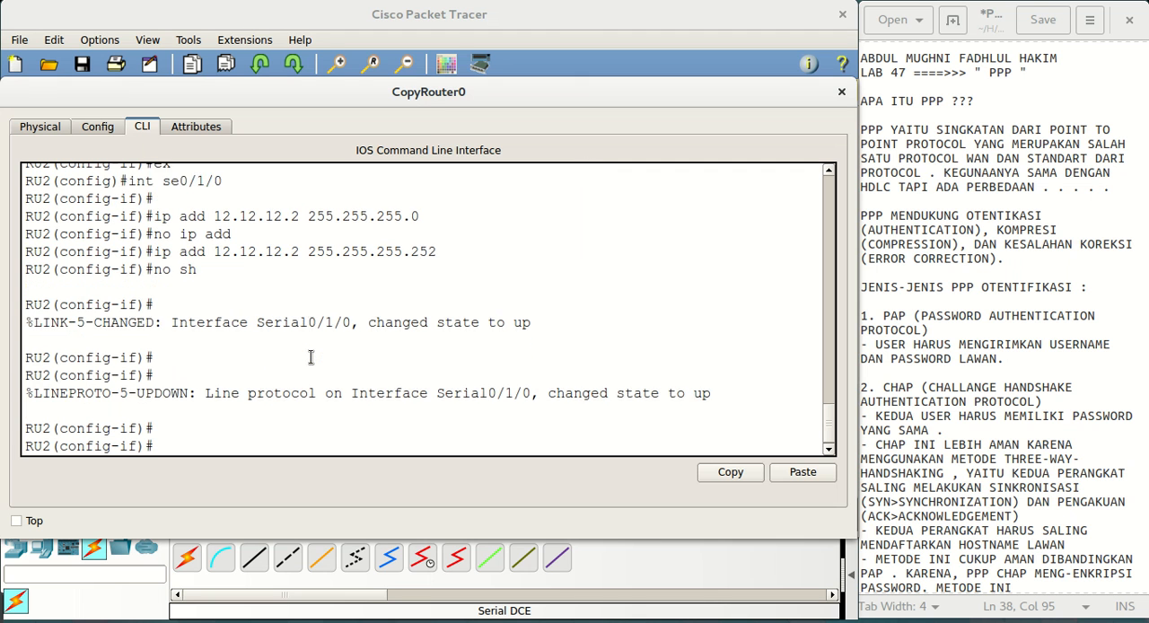
type("ex")
key("Return")
key("Return")
key("Return")
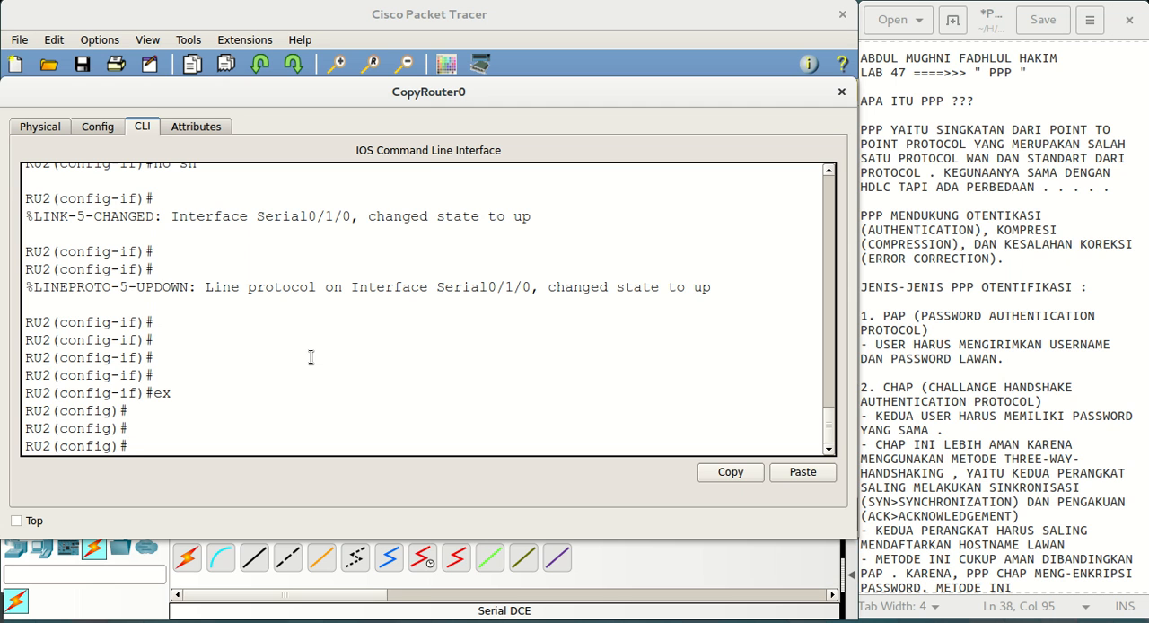
Register username RU1 on RU2 without a password
type("us")
key("Tab")
type("RU1")
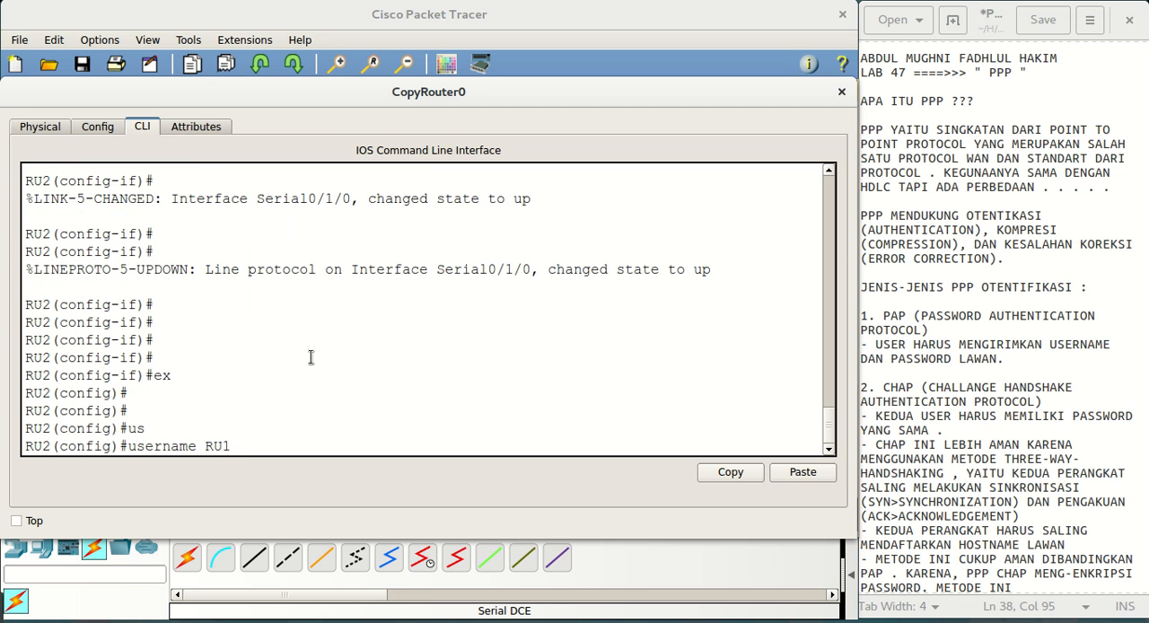
key("Return")
key("Up")
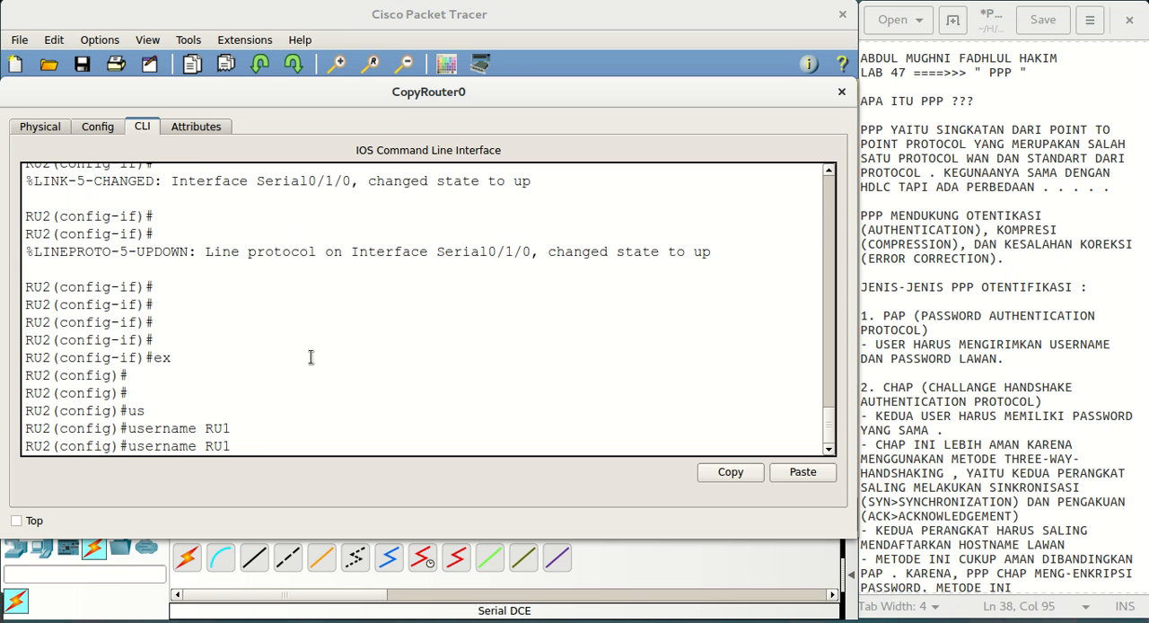
Display RU2's running configuration with do sh run and page through it to check the username entry
key("BackSpace")
key("BackSpace")
key("BackSpace")
key("BackSpace")
key("BackSpace")
key("BackSpace")
key("BackSpace")
key("BackSpace")
key("BackSpace")
key("BackSpace")
key("BackSpace")
key("BackSpace")
type("do sh run")
key("Return")
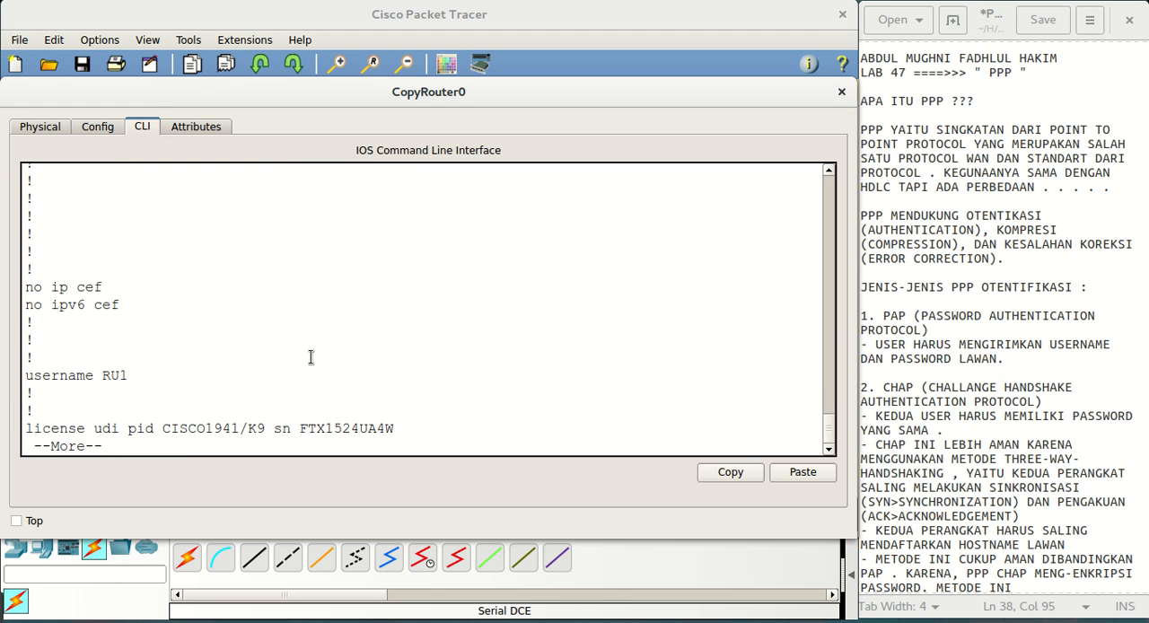
key("space")
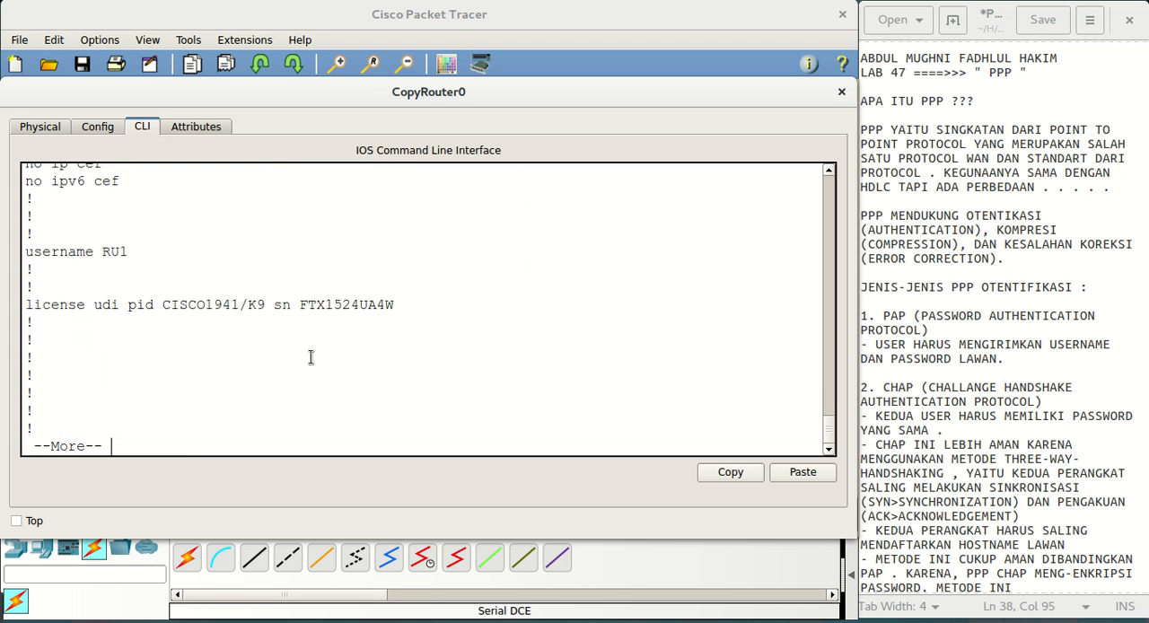
key("Return")
key("Return")
key("Return")
key("Return")
key("Return")
key("Return")
key("Return")
key("Return")
key("Return")
key("Return")
key("Return")
key("Return")
key("Return")
key("Return")
key("Return")
key("Return")
key("Return")
key("Return")
key("Return")
key("Return")
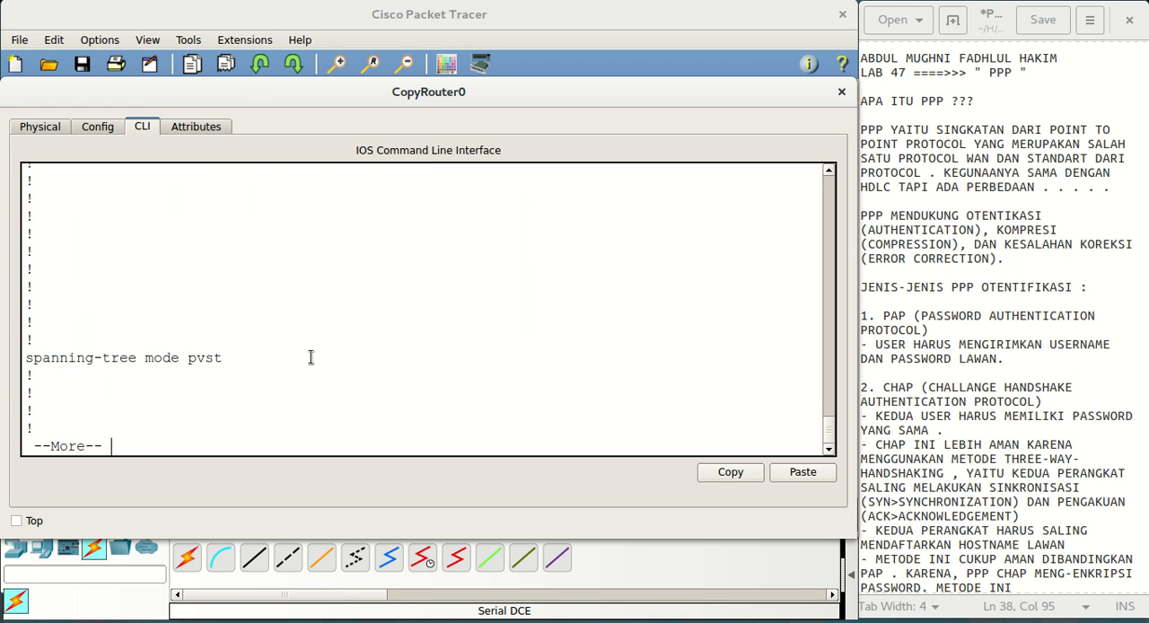
key("Return")
key("Return")
key("Return")
key("Return")
key("Return")
key("Return")
key("Return")
key("Return")
key("Return")
key("Return")
key("Return")
key("Return")
key("Return")
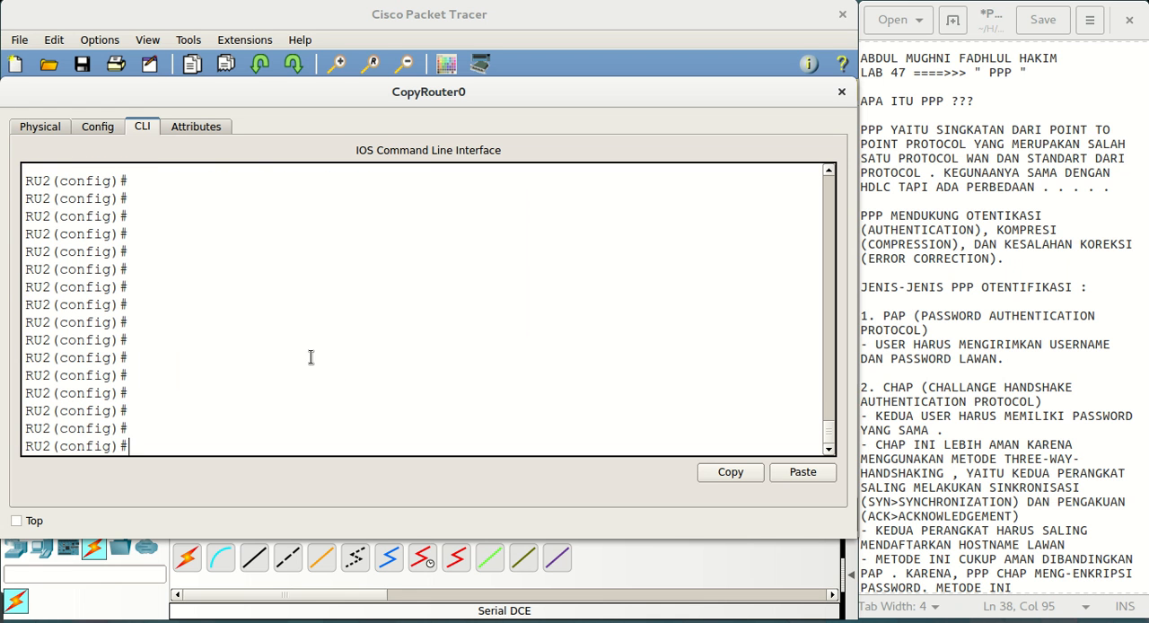
Remove the username RU1 entry from RU2 with the no form of the command
type("do sh run")
key("BackSpace")
key("BackSpace")
key("BackSpace")
key("BackSpace")
key("BackSpace")
key("BackSpace")
key("BackSpace")
key("BackSpace")
key("BackSpace")
type("username RU1")
key("Home")
type("no")
key("Return")
Display RU2's running configuration again and page through it to check that username RU1 is gone
key("Up")
key("Up")
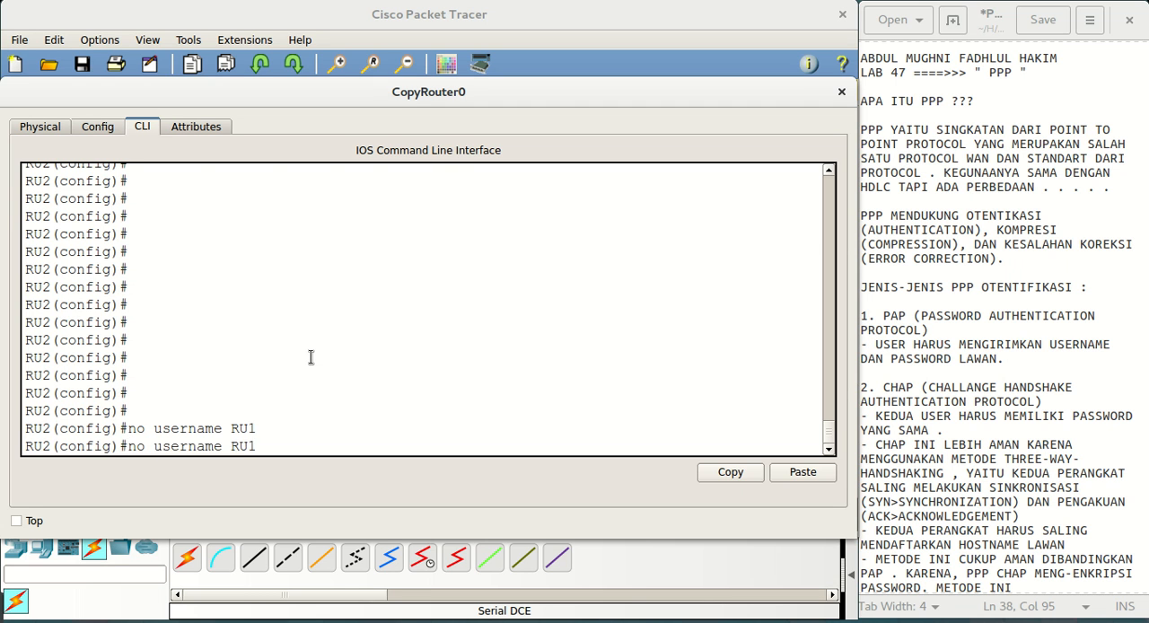
key("Return")
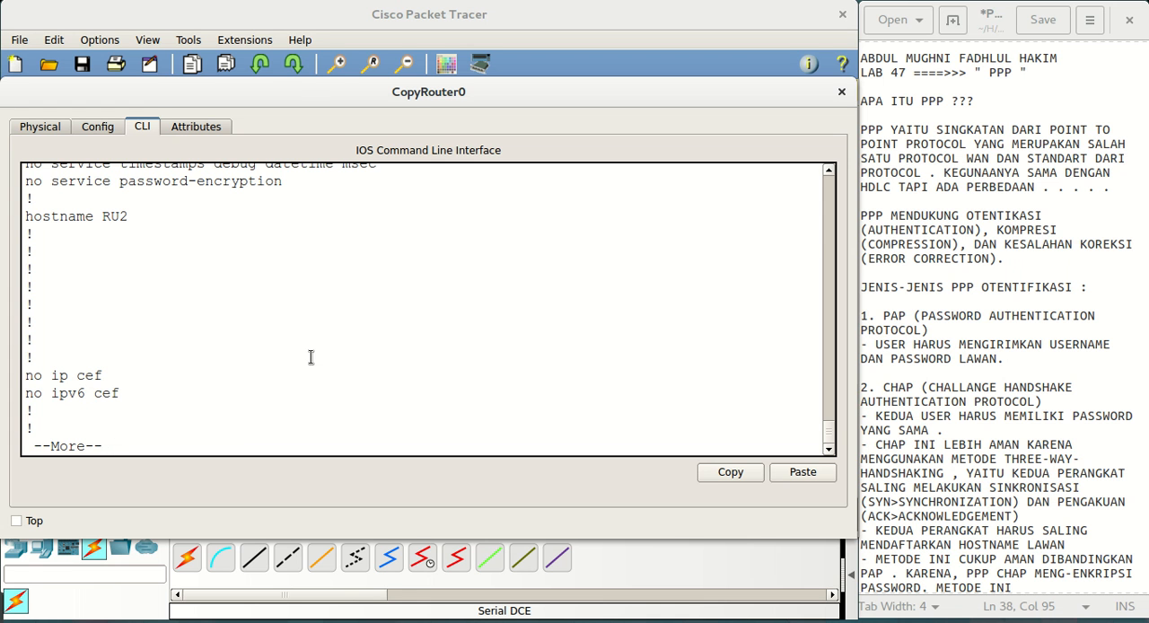
key("Return")
key("Return")
key("Return")
key("Return")
key("Return")
key("Return")
key("Return")
key("Return")
key("Return")
key("Return")
key("Return")
key("Return")
key("Return")
key("Return")
key("Return")
key("Return")
key("Return")
key("Return")
key("Return")
key("Return")
key("Return")
key("Return")
key("Return")
key("Return")
key("Return")
key("Return")
key("Return")
key("Return")
key("Return")
key("Return")
key("Return")
key("Return")
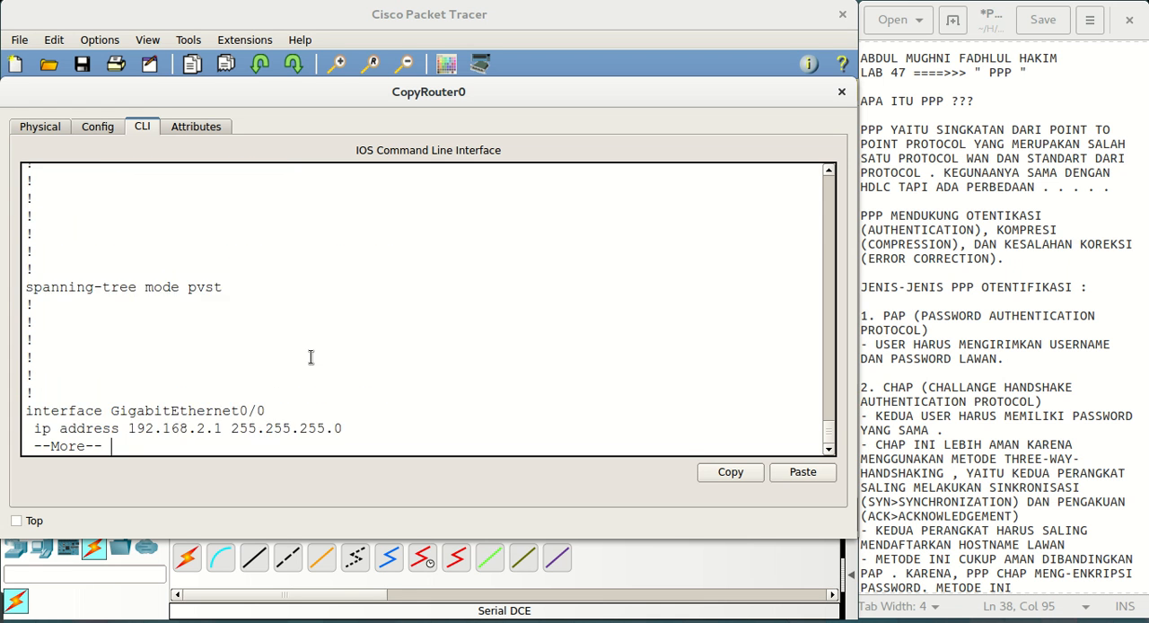
key("Return")
key("Return")
key("Return")
key("Return")
key("Return")
key("Return")
key("Return")
key("Return")
key("Return")
key("Return")
key("Return")
key("Return")
key("Return")
key("Return")
key("Return")
key("Return")
key("Return")
key("Return")
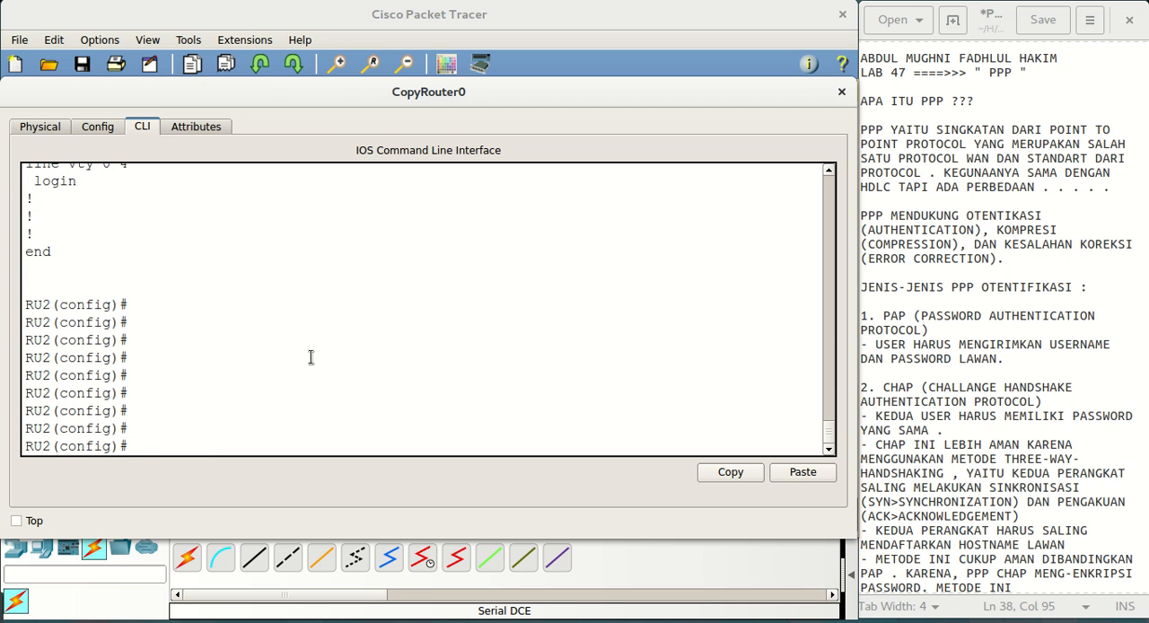
key("Up")
key("Up")
type("pas")
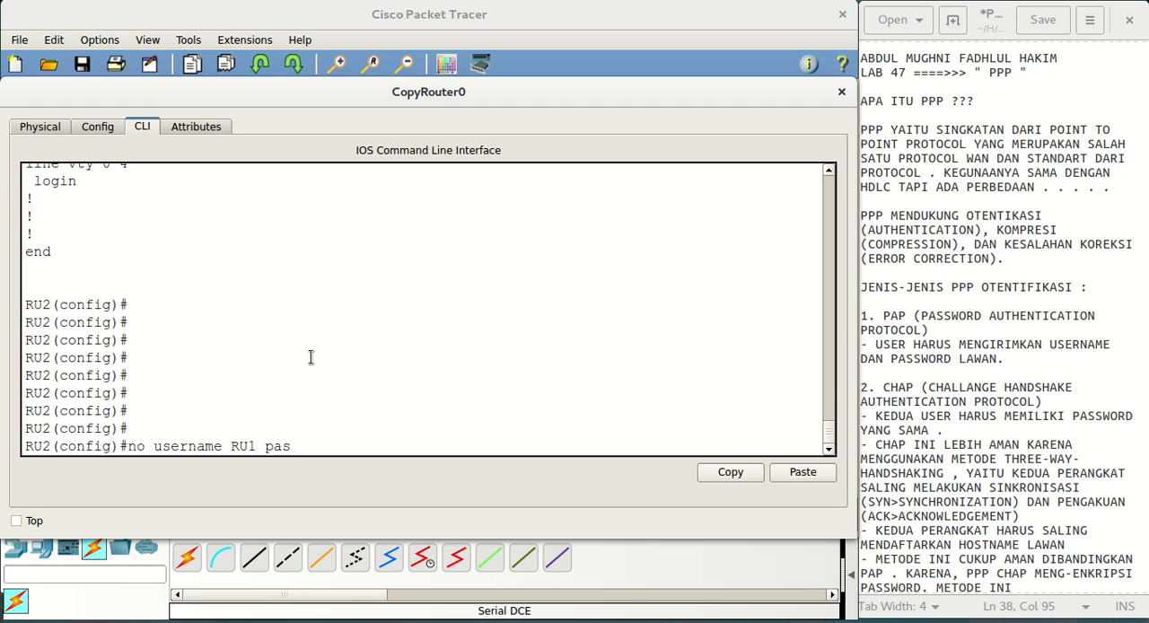
key("Tab")
type("s")
key("Tab")
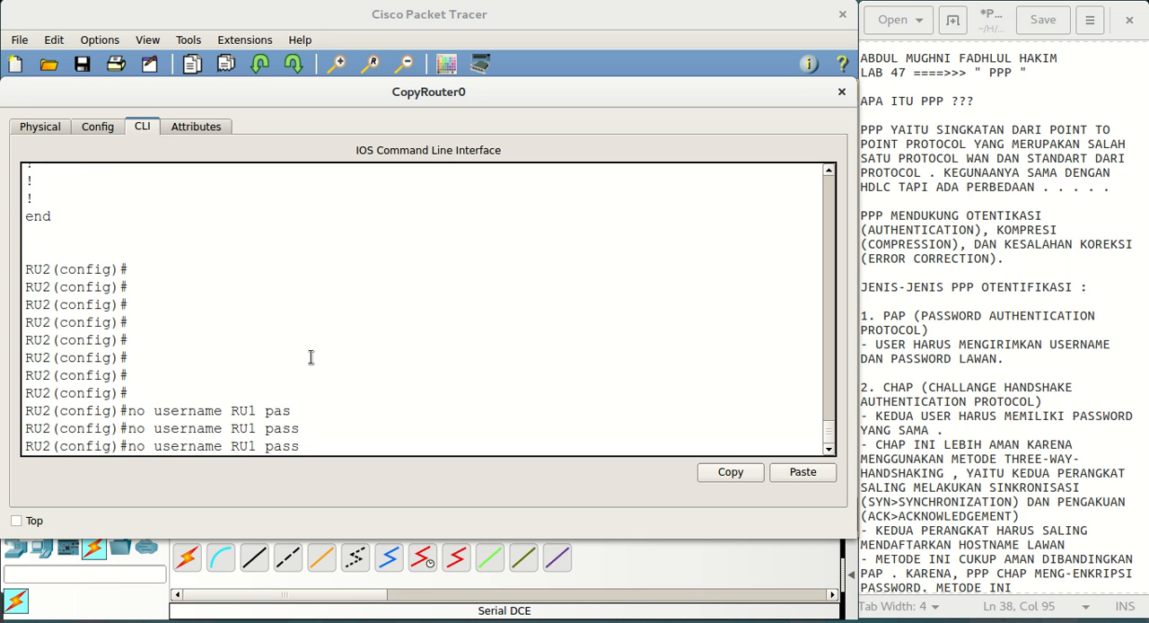
key("BackSpace")
key("BackSpace")
key("BackSpace")
key("BackSpace")
key("BackSpace")
key("BackSpace")
key("BackSpace")
key("BackSpace")
key("BackSpace")
key("BackSpace")
key("BackSpace")
key("BackSpace")
key("BackSpace")
key("BackSpace")
key("BackSpace")
key("BackSpace")
key("BackSpace")
key("BackSpace")
key("BackSpace")
Register the peer router on RU2 as username RU1 and enter its password
type("use")
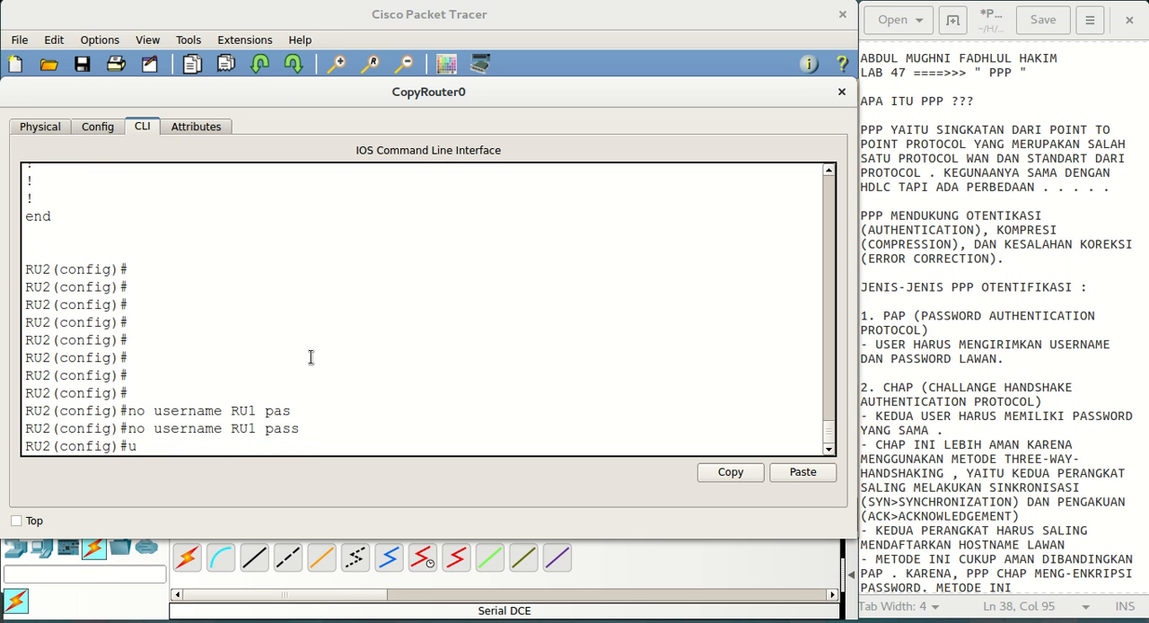
key("Tab")
type("RU")
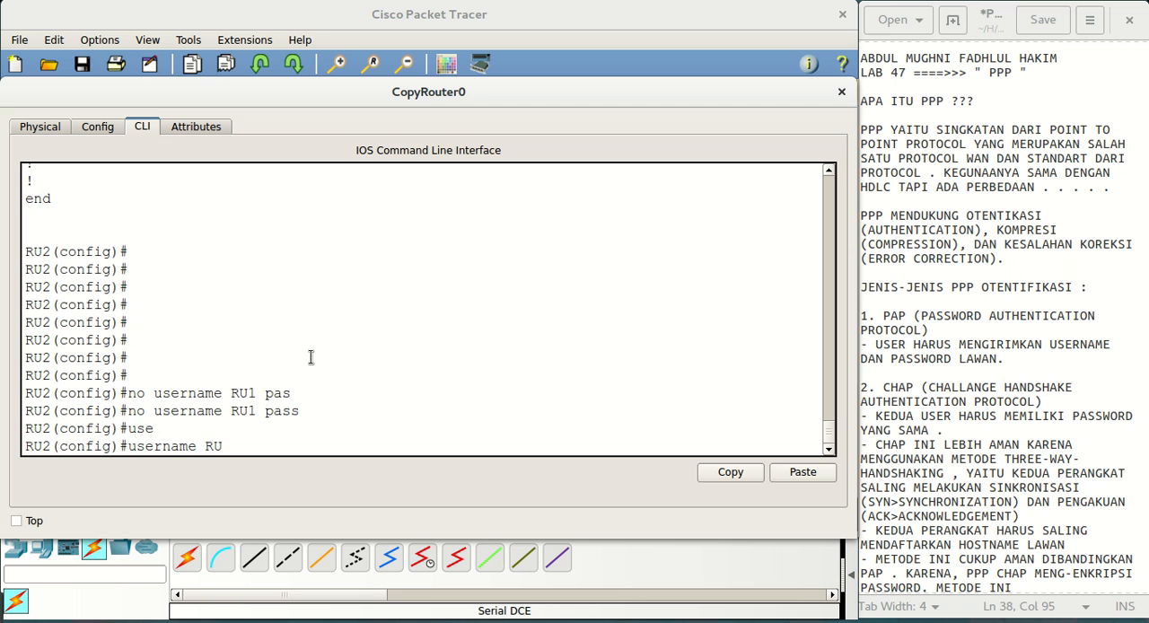
type("1 pa")
key("Tab")
type("CHAP")
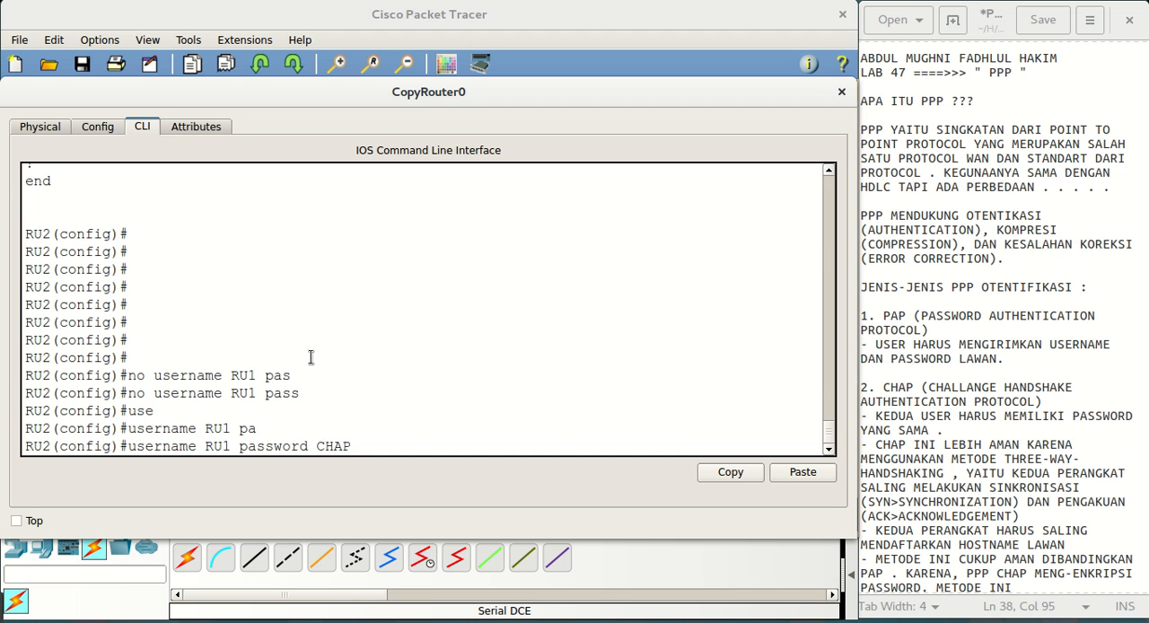
key("Return")
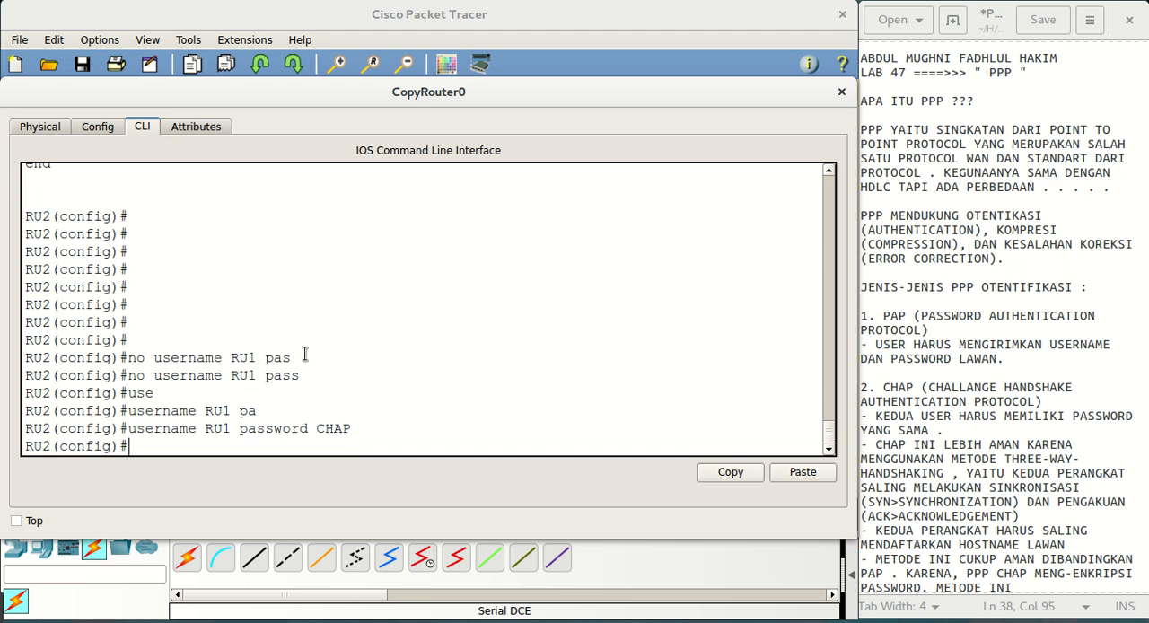
Switch to Router0's command line and enter configuration mode for serial interface se0/1/0
left_click(369, 11)
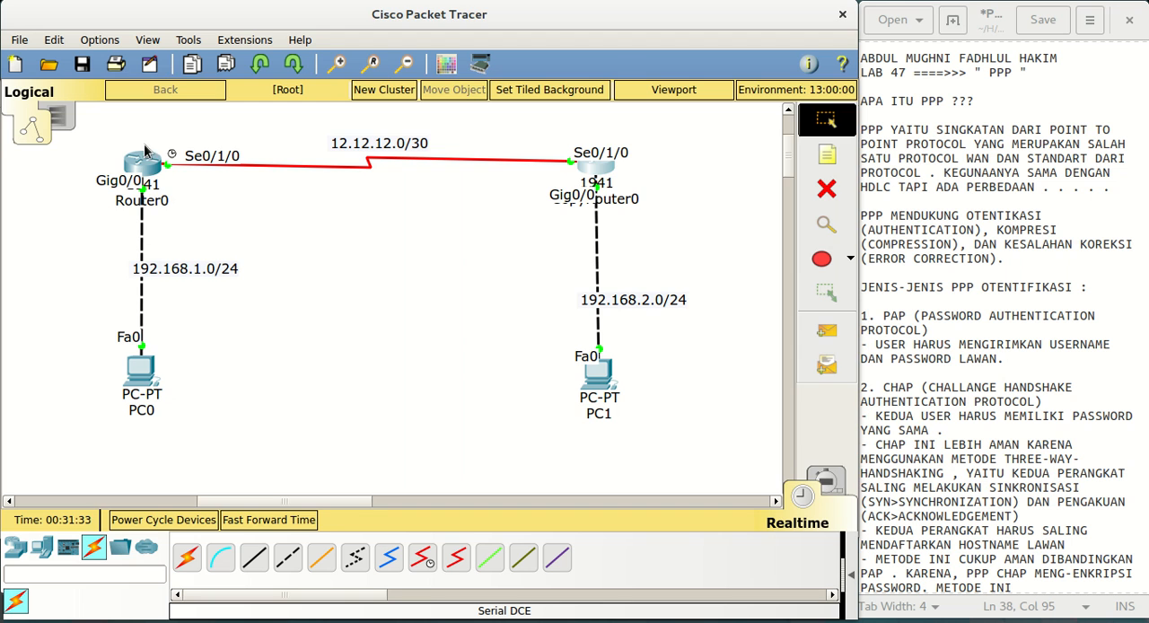
left_click(143, 162)
key("Return")
key("Return")
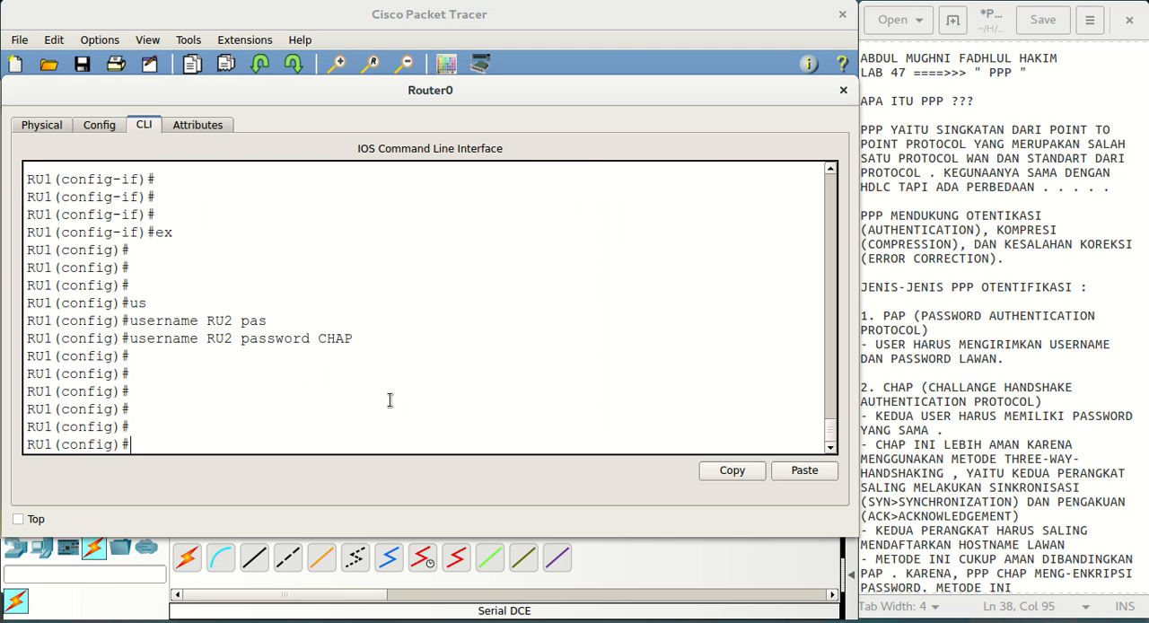
type("int")
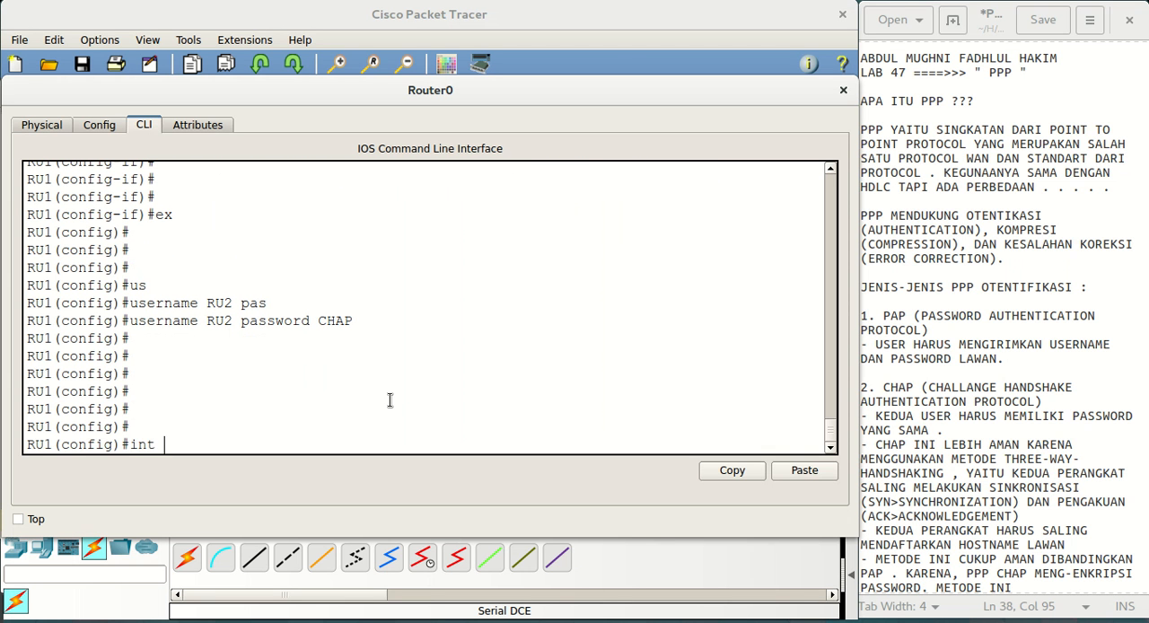
type(" se0/1/0")
key("Return")
key("Return")
key("Return")
key("Return")
key("Return")
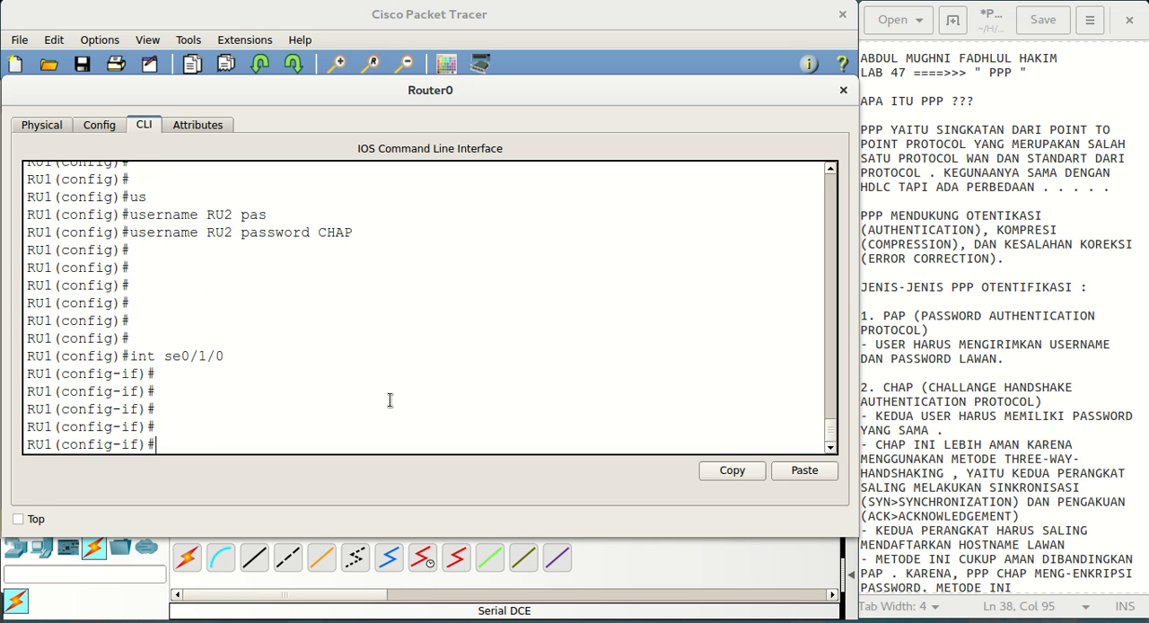
Set the encapsulation of RU1's interface se0/1/0 to ppp
type("enc")
key("Tab")
type("ppp")
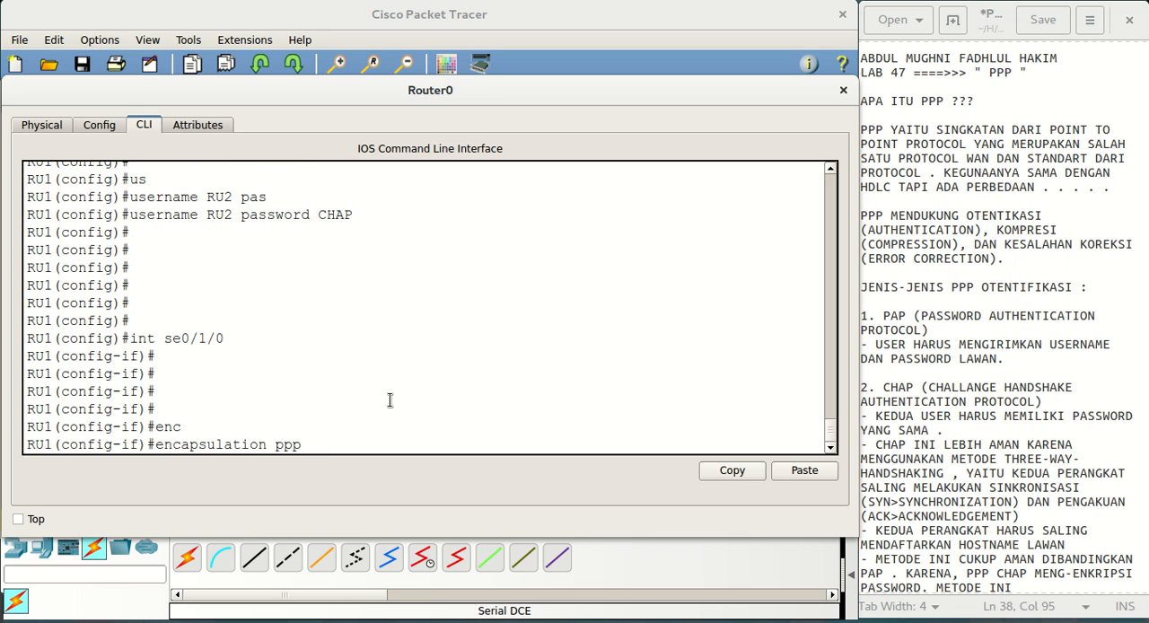
key("Return")
key("Return")
key("Return")
key("Return")
key("Return")
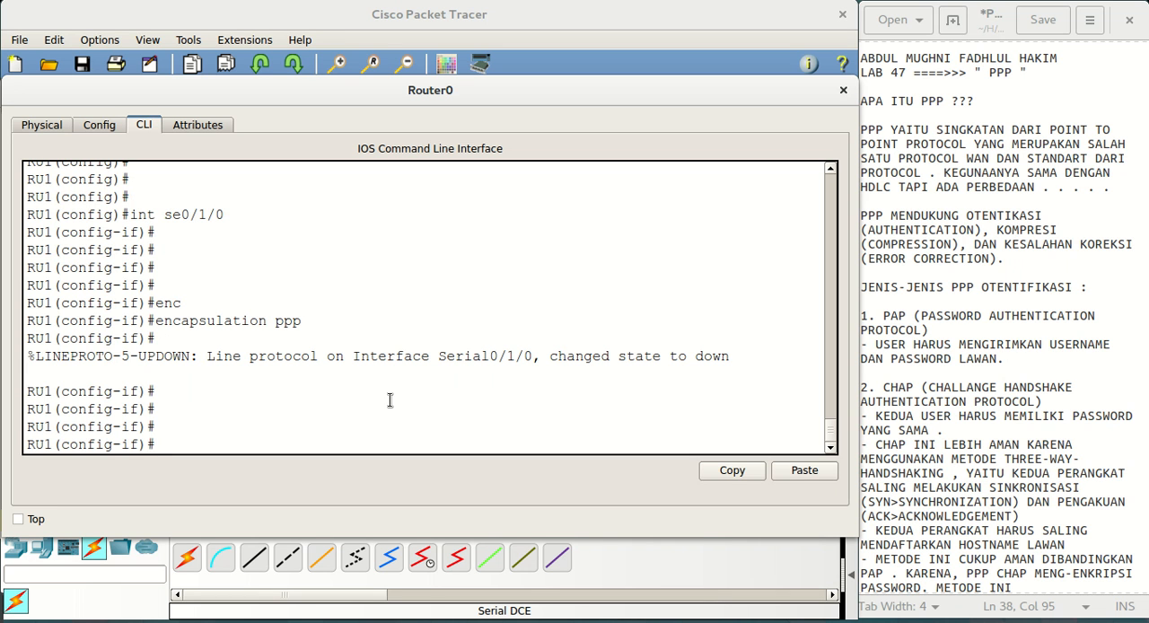
Set the PPP authentication method on RU1's interface se0/1/0 to chap
type("e")
key("BackSpace")
type("ppp au")
key("Tab")
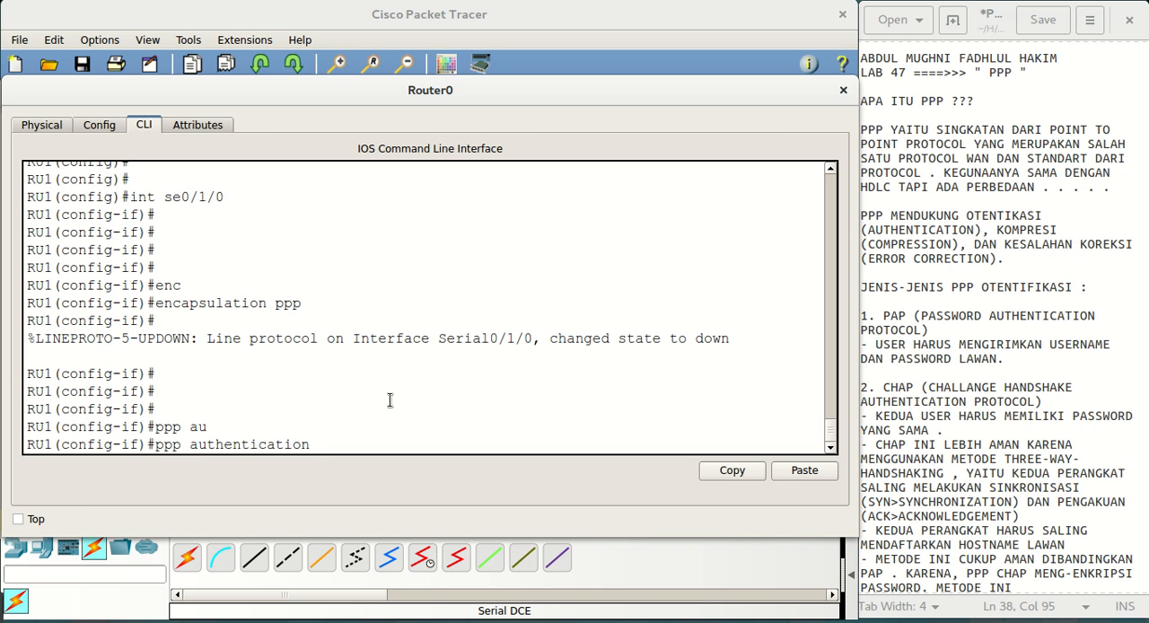
type("chap")
key("Return")
key("Return")
key("Return")
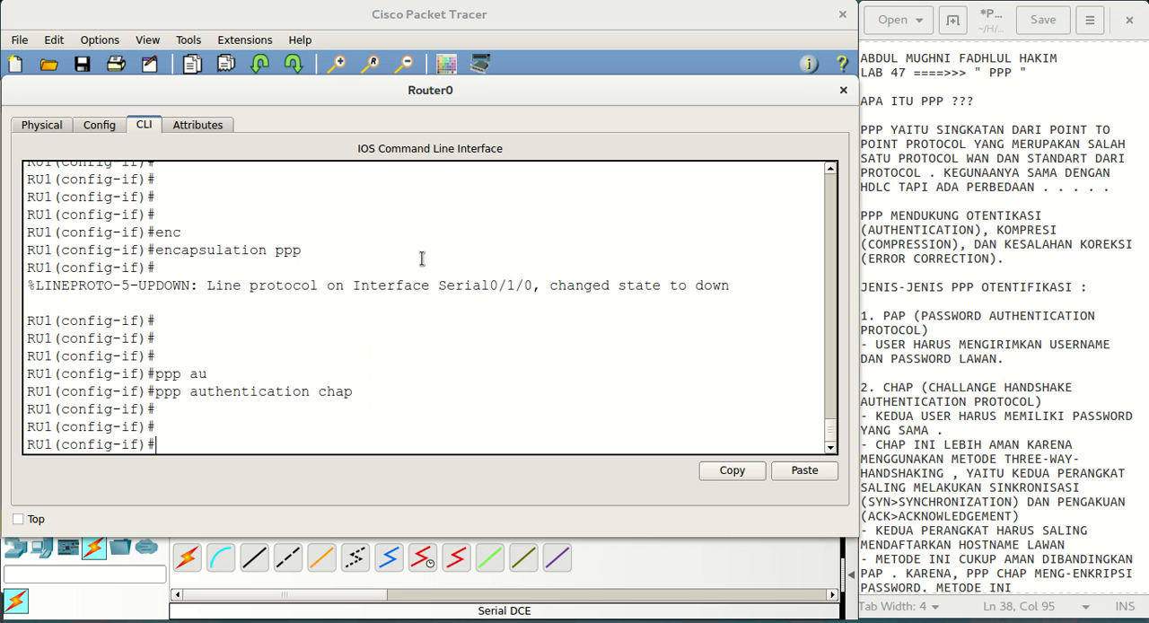
Begin the clock rate command on RU1's serial interface and list the rates it accepts
type("clo")
key("Tab")
type("rae")
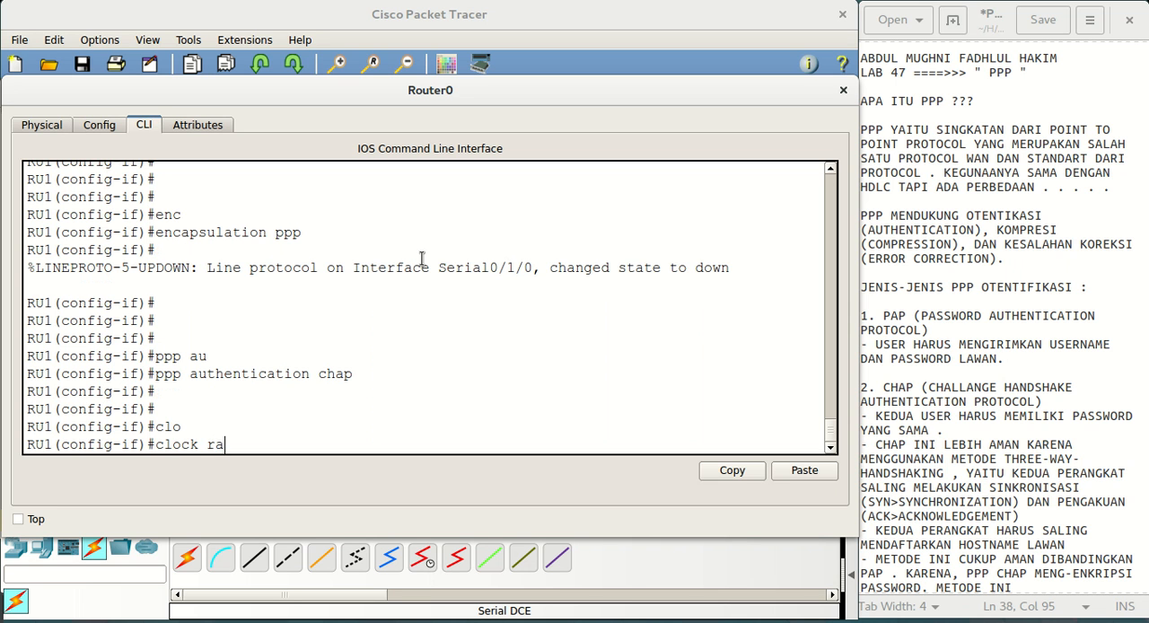
key("Tab")
key("BackSpace")
key("BackSpace")
type("at")
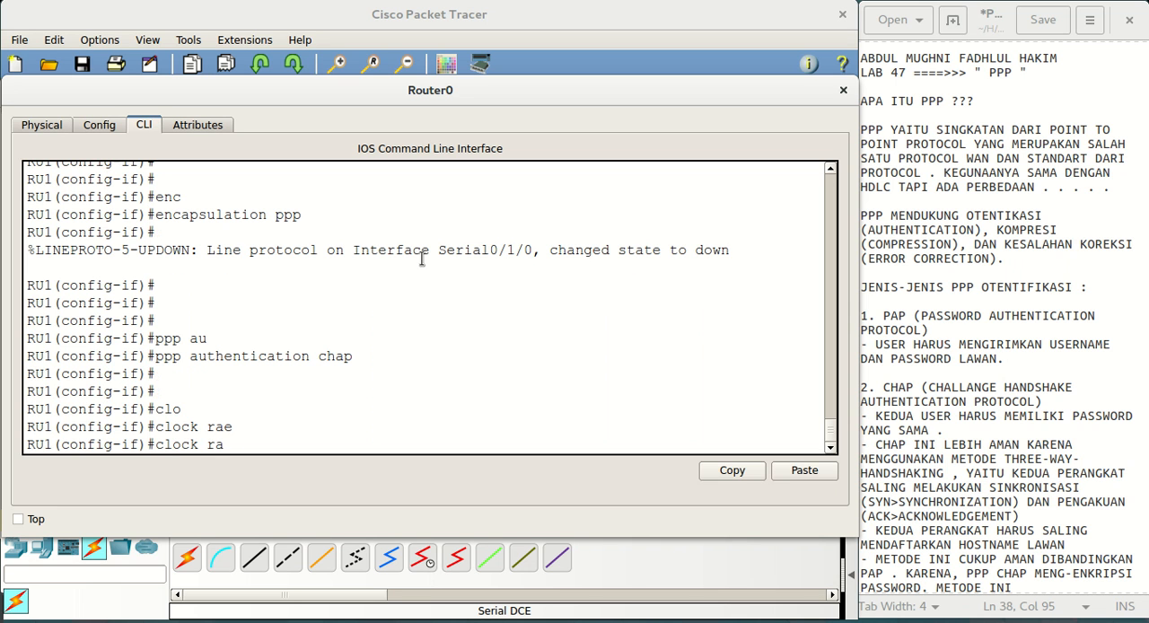
key("Tab")
type("?")
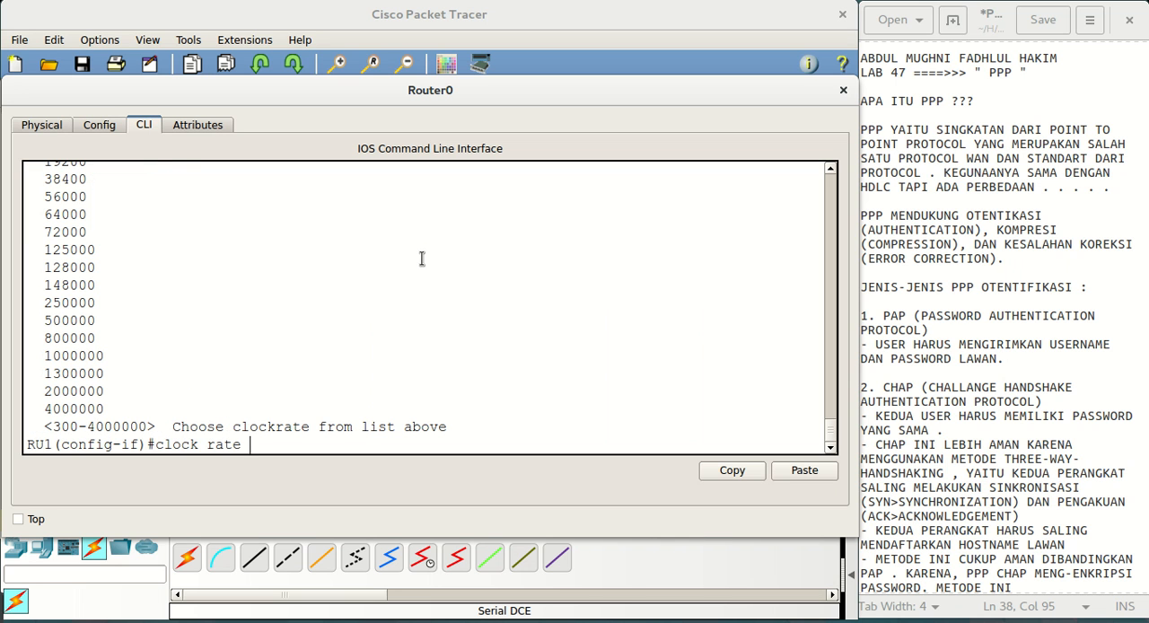
Examine the listed clock rates, their bits-per-second unit and the 4000000 entry
left_click_drag(115, 409, 37, 412)
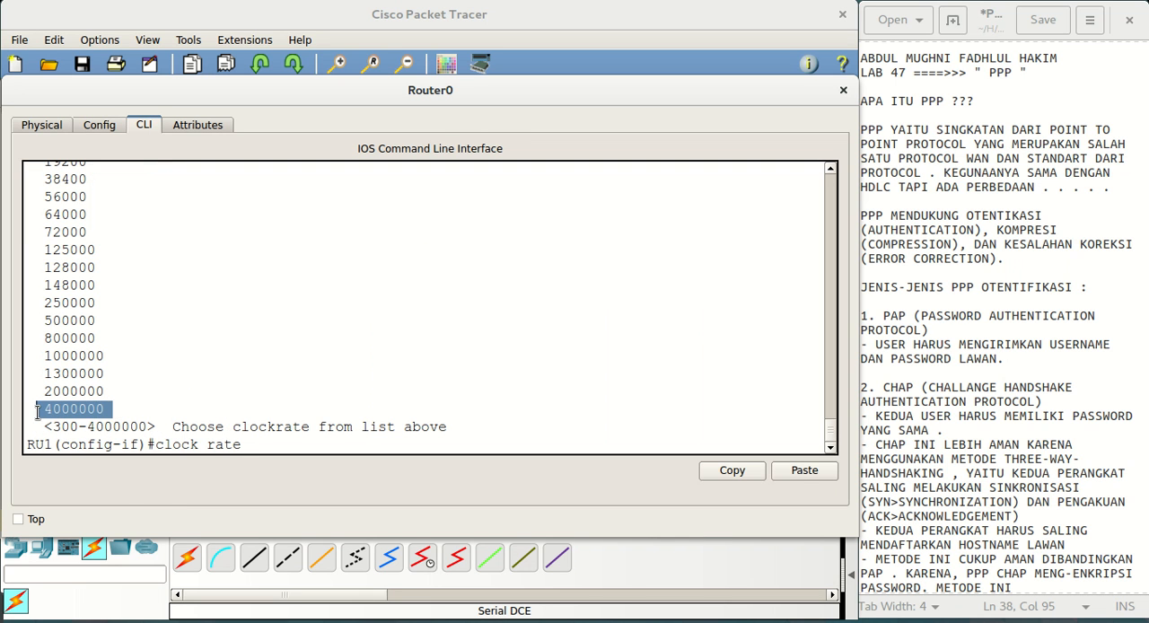
left_click(111, 412)
left_click_drag(111, 411, 46, 409)
left_click(109, 409)
left_click_drag(109, 409, 81, 413)
scroll(276, 369, "up", 4)
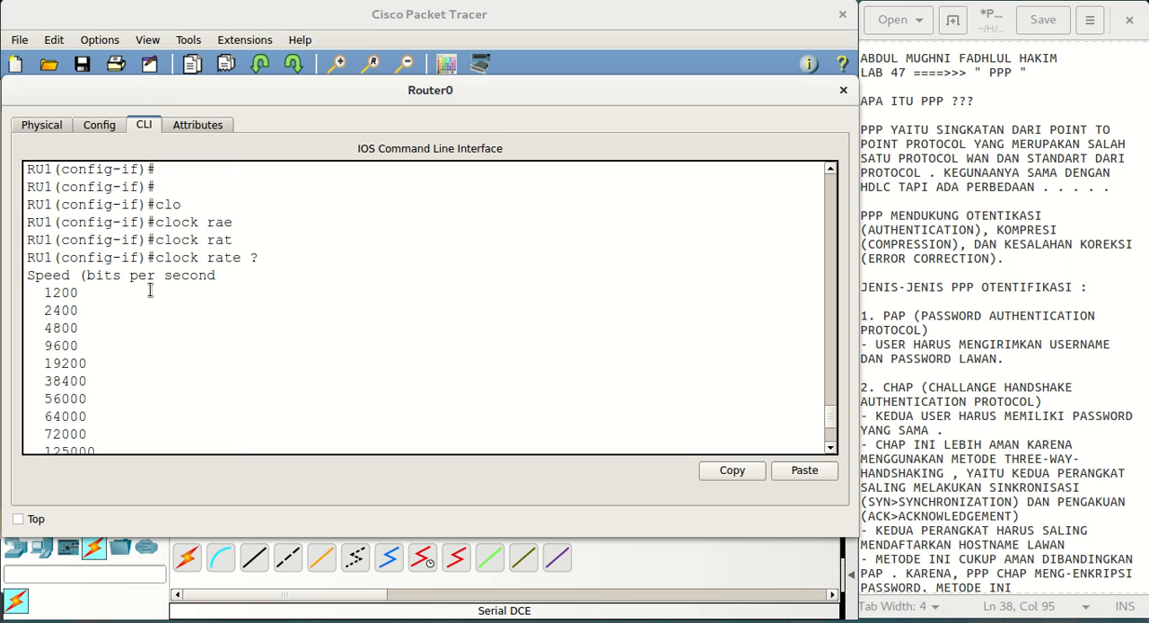
left_click_drag(88, 276, 218, 277)
left_click(283, 311)
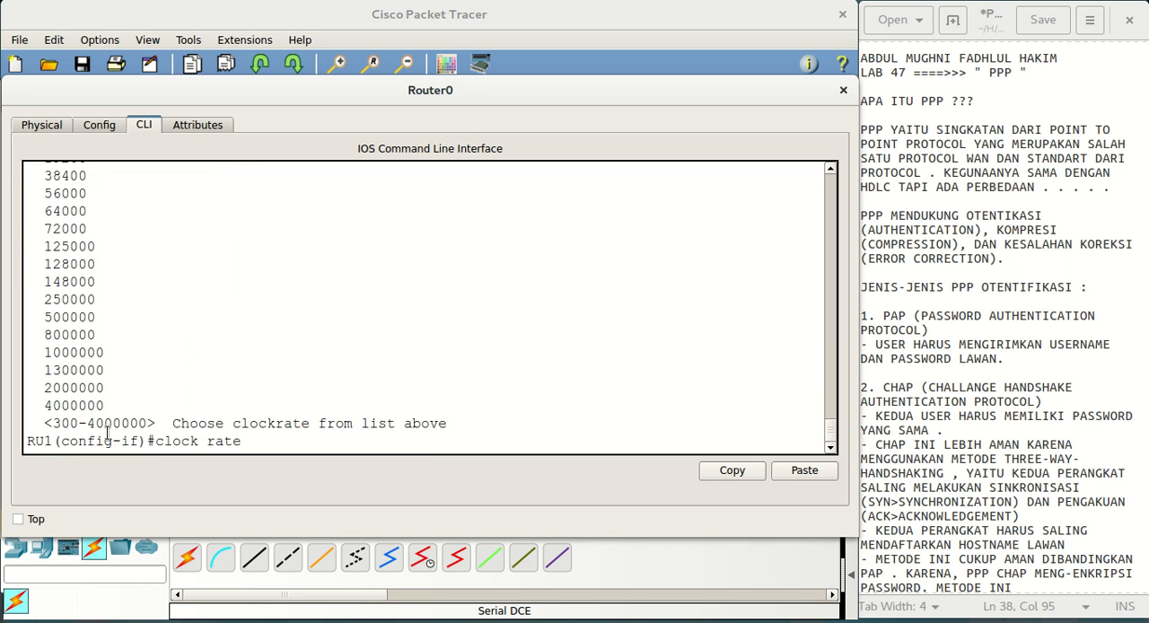
scroll(162, 388, "up", 5)
left_click(162, 388)
left_click_drag(106, 406, 41, 406)
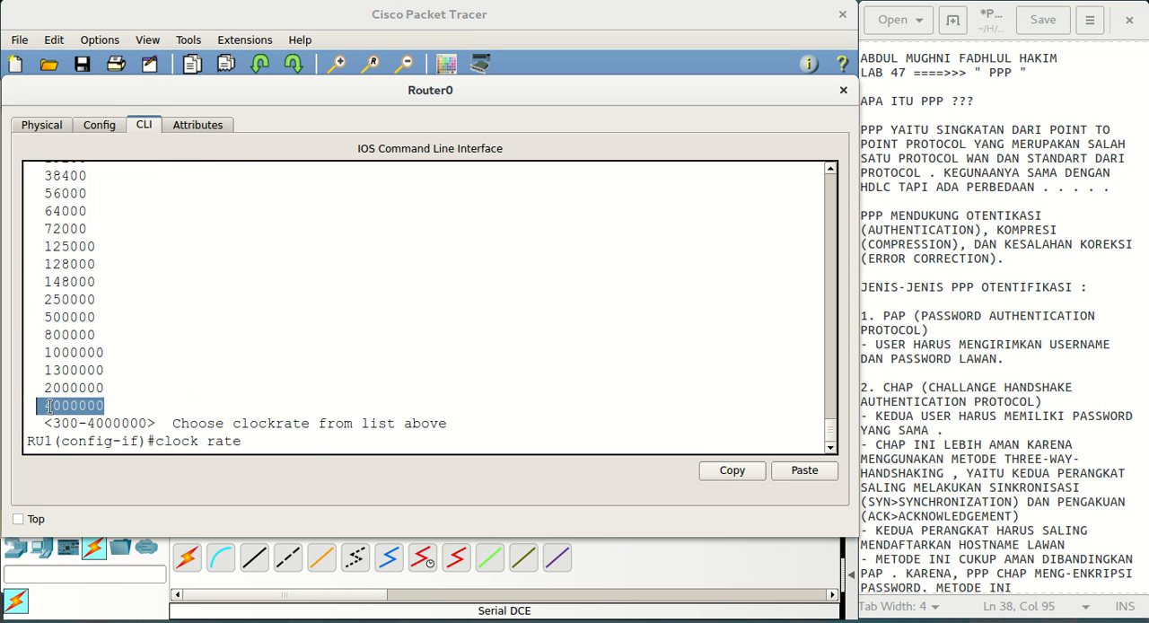
left_click(305, 446)
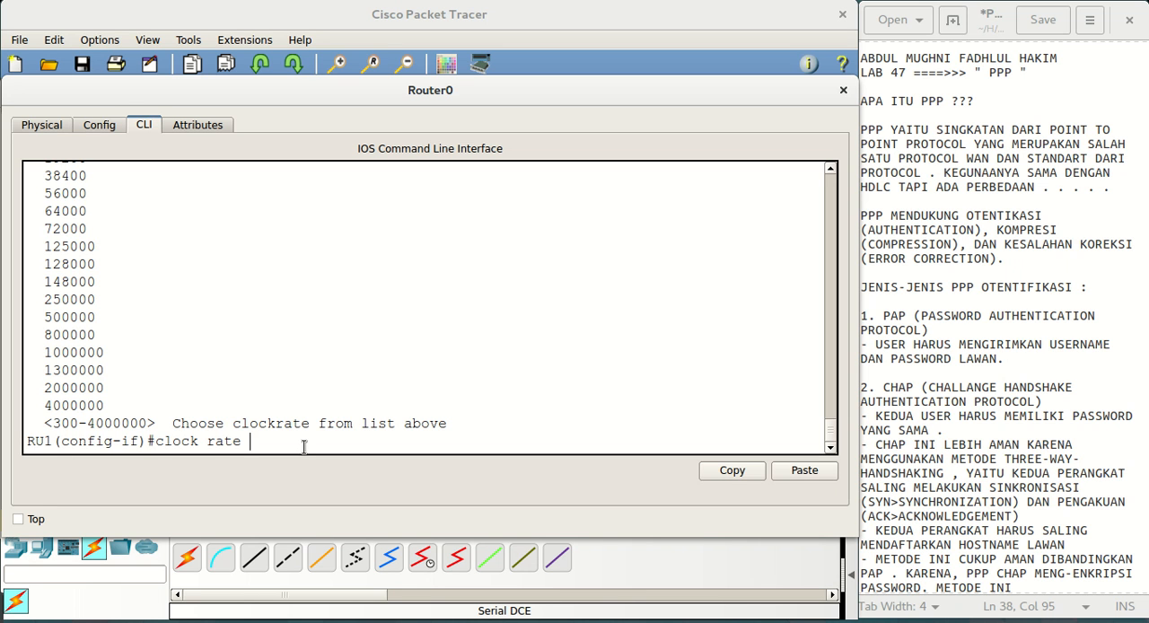
Set the clock rate of RU1's interface se0/1/0 to 4000000
type("4000000")
key("Return")
key("Return")
key("Return")
key("Return")
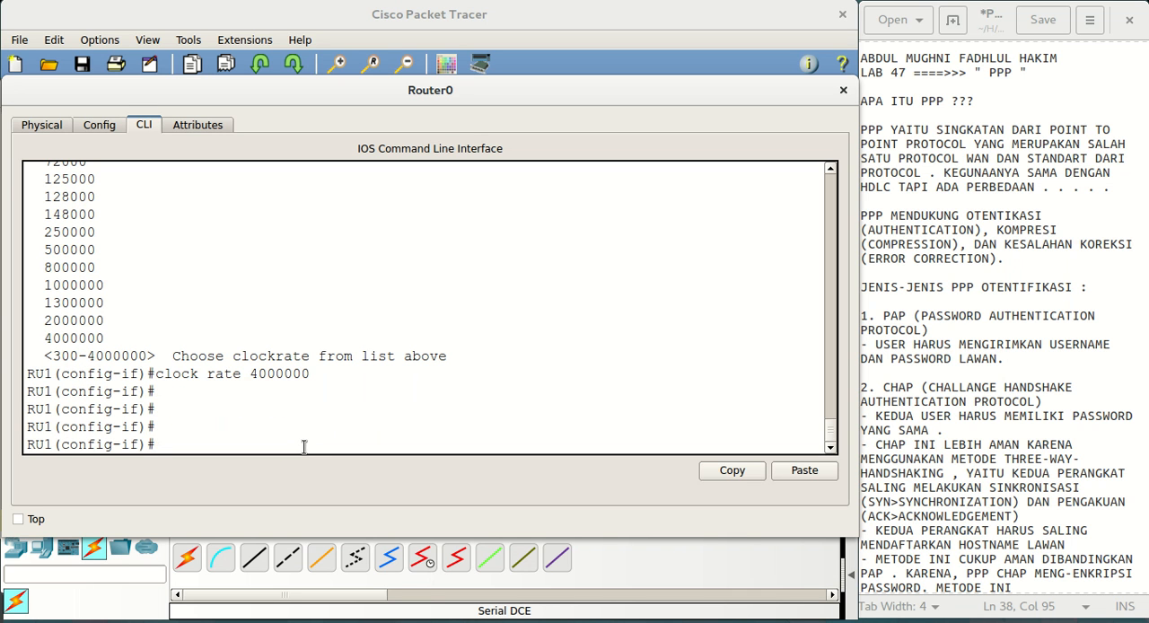
Switch to RU2's command line and begin an interface command in global configuration mode
left_click(453, 16)
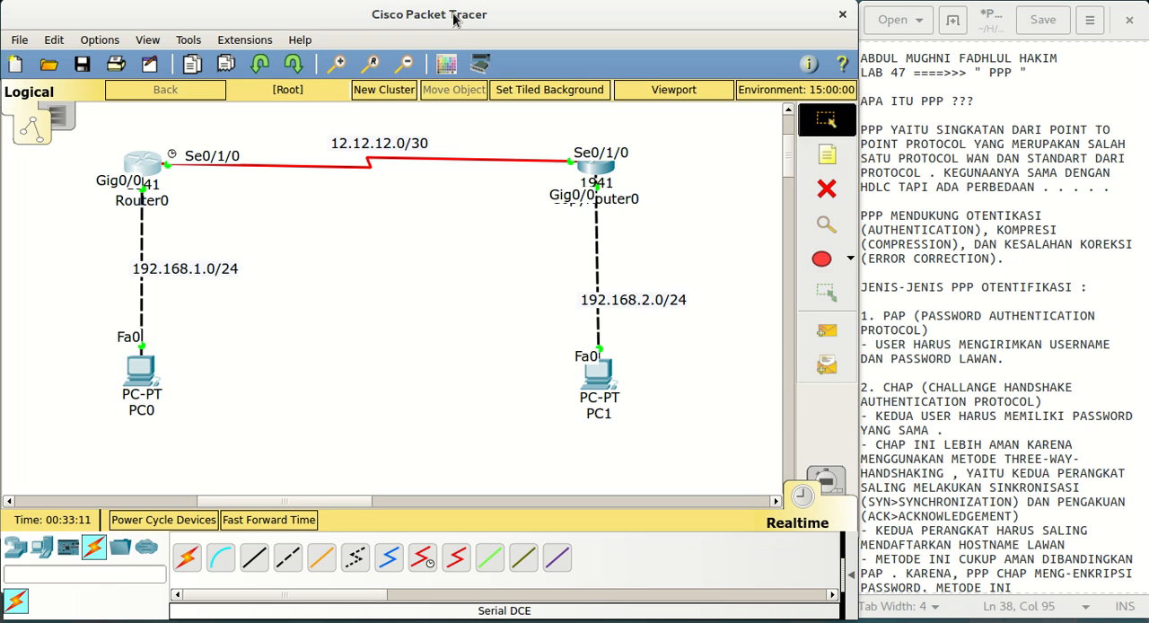
left_click(585, 161)
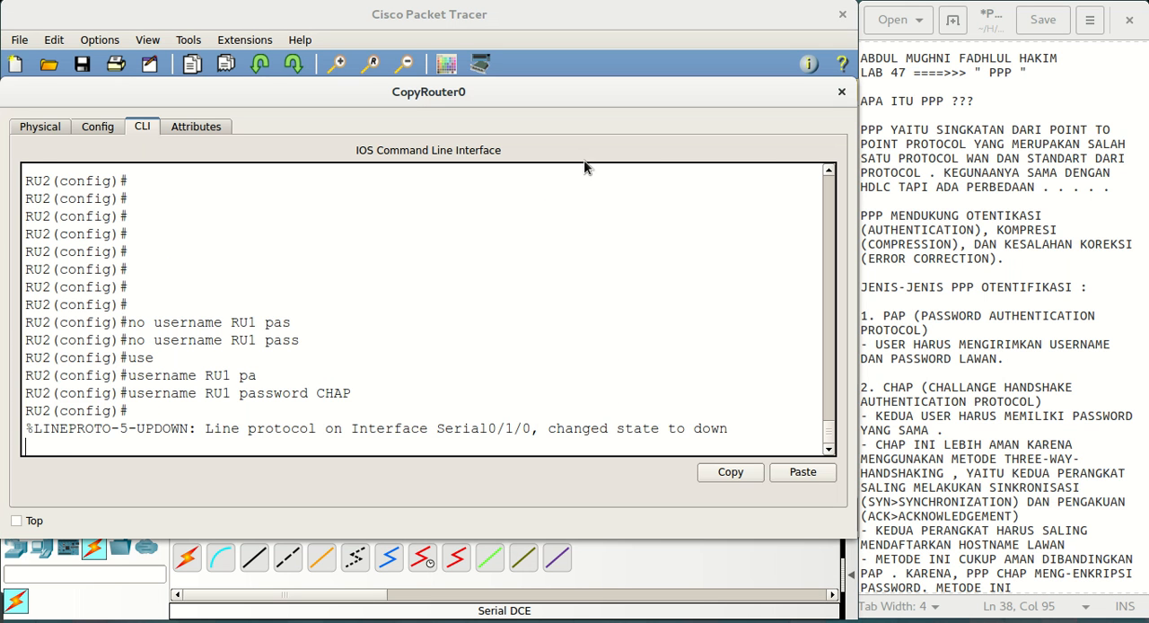
key("Return")
key("Return")
key("Return")
key("Return")
key("Return")
type("int")
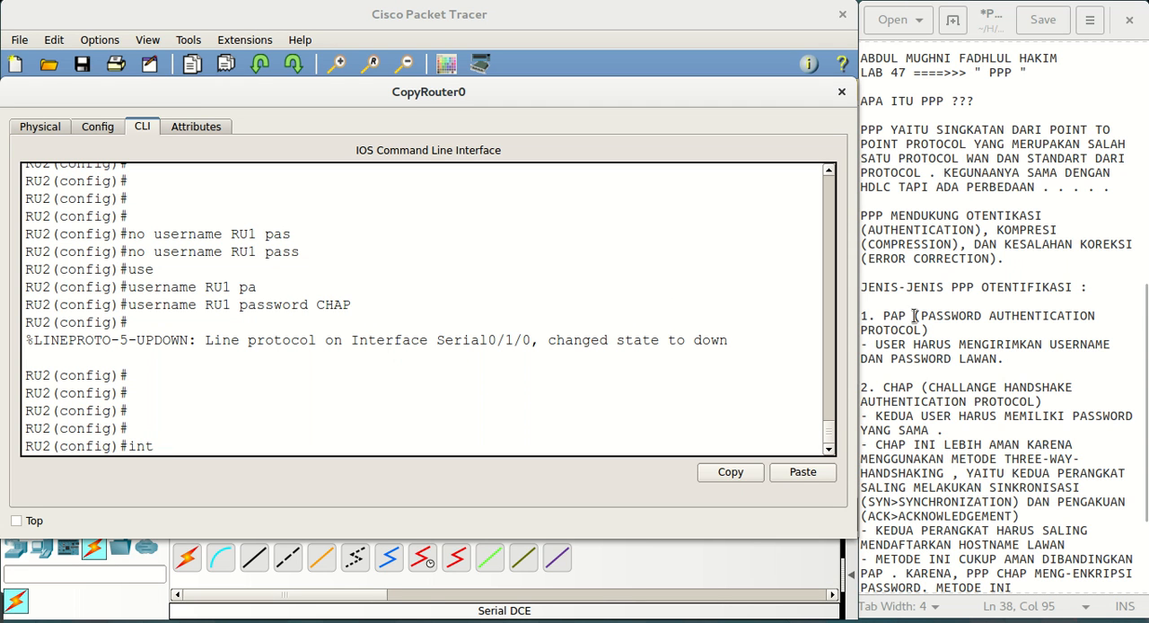
Review the notes on PPP and its PAP and CHAP authentication types in the text editor
left_click(1021, 365)
scroll(1020, 368, "up", 5)
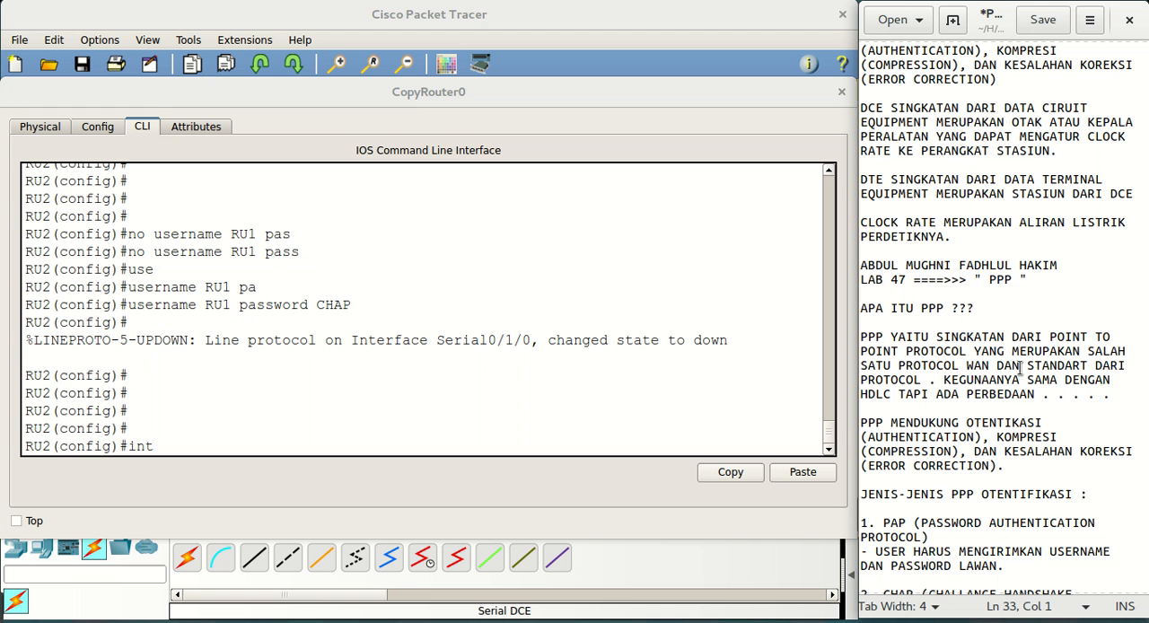
scroll(1022, 364, "down", 8)
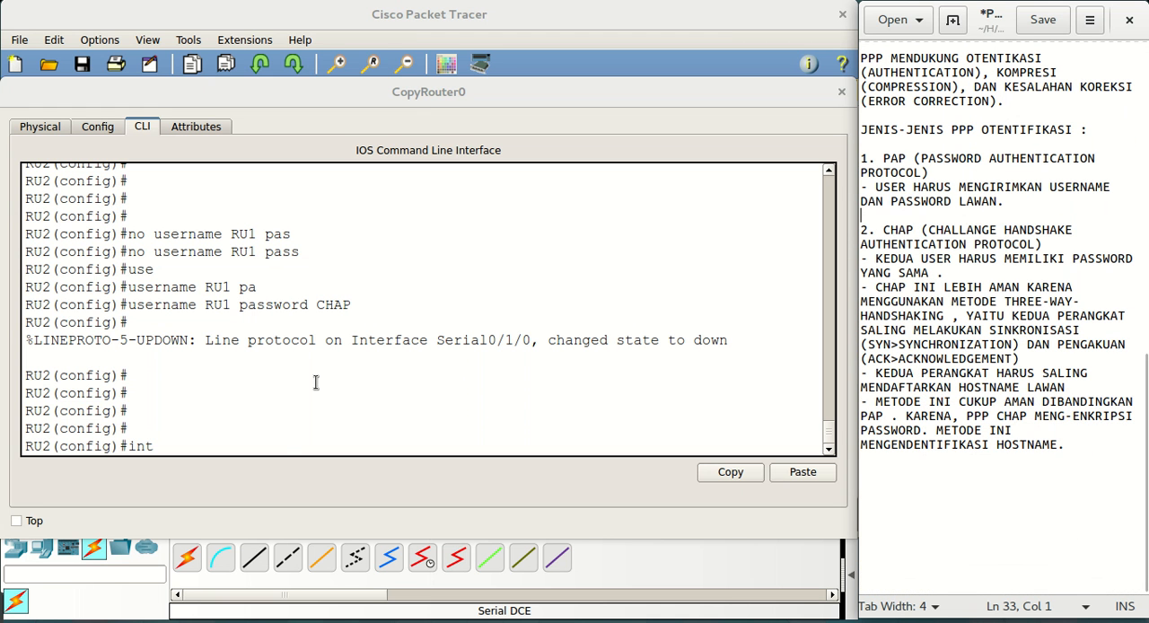
left_click(288, 445)
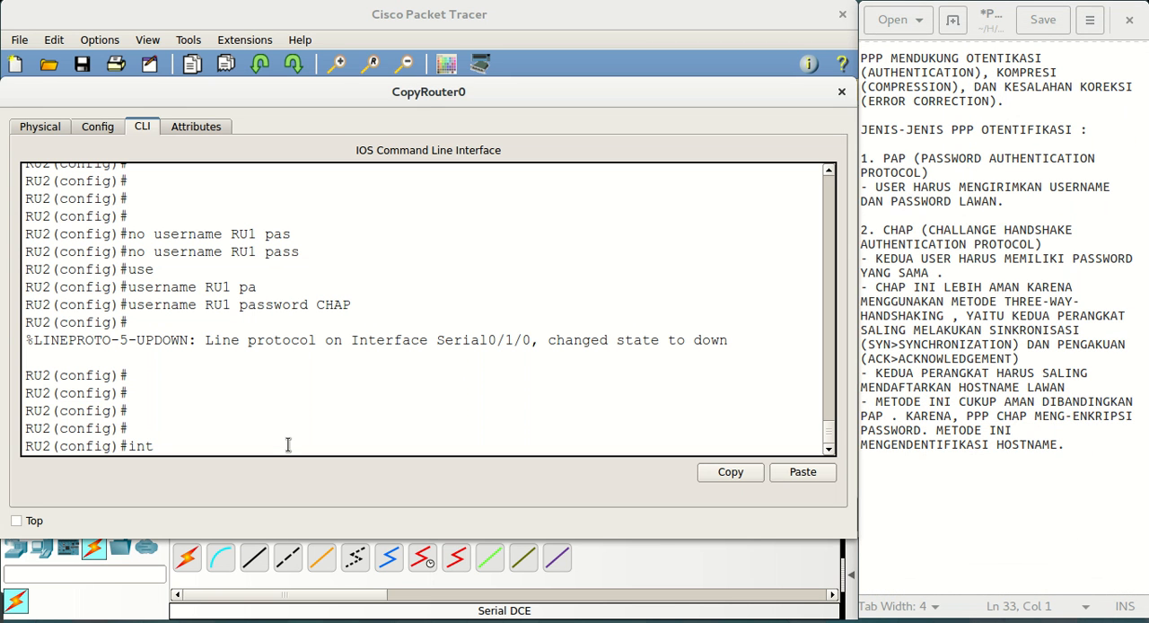
left_click(934, 414)
scroll(933, 409, "up", 4)
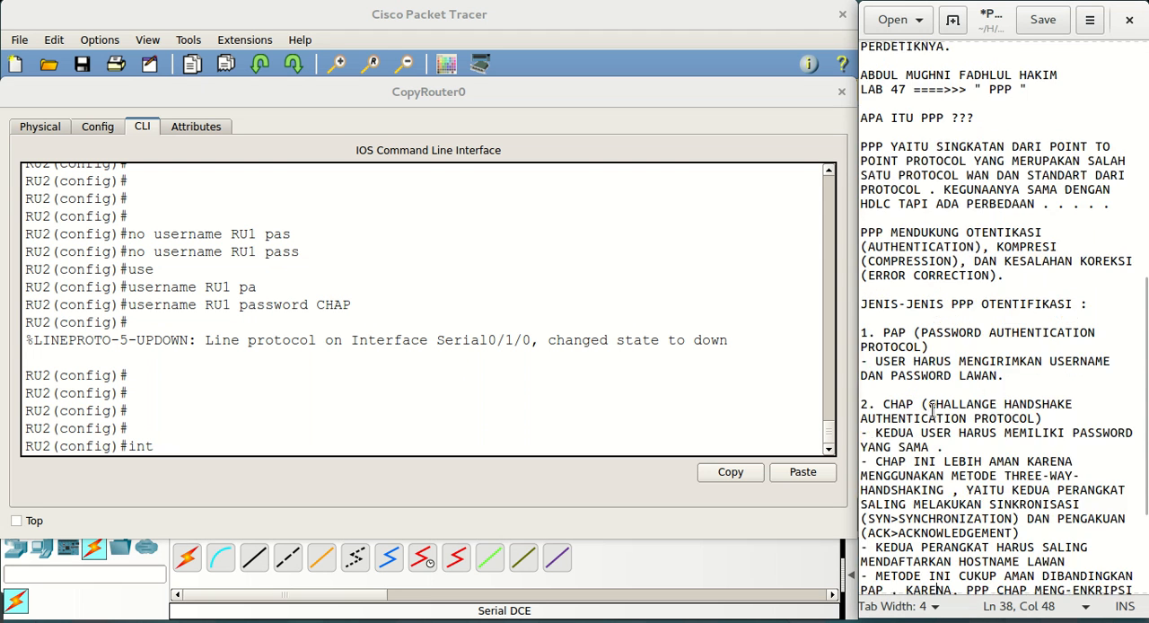
scroll(933, 409, "down", 1)
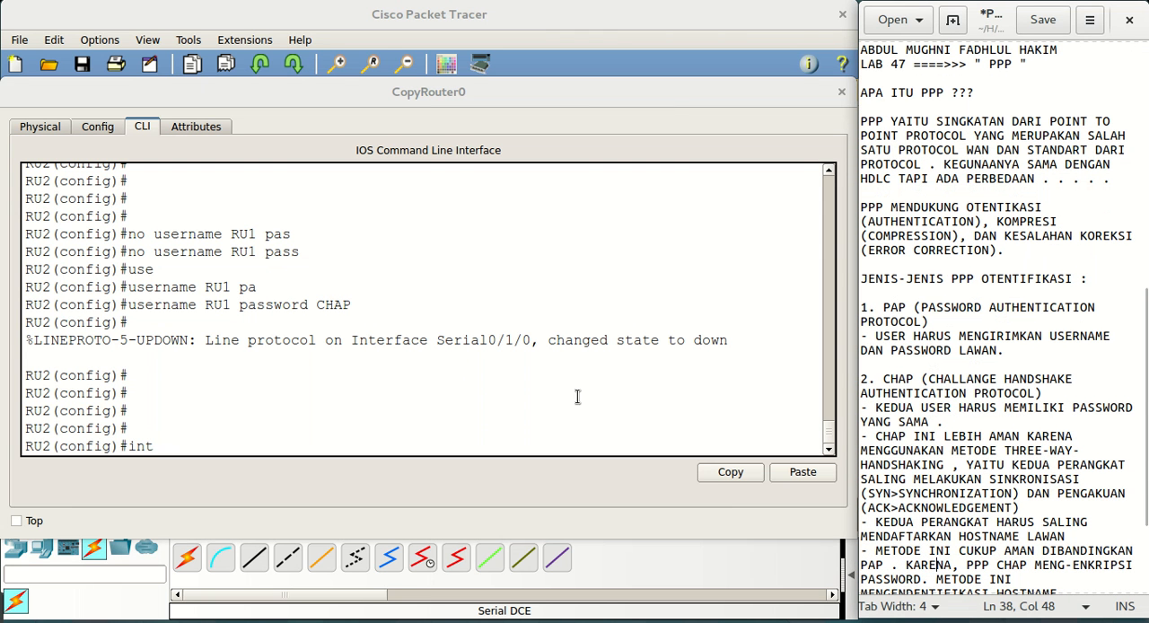
Complete the interface command on RU2 to enter configuration of interface se0/1/0
left_click(513, 415)
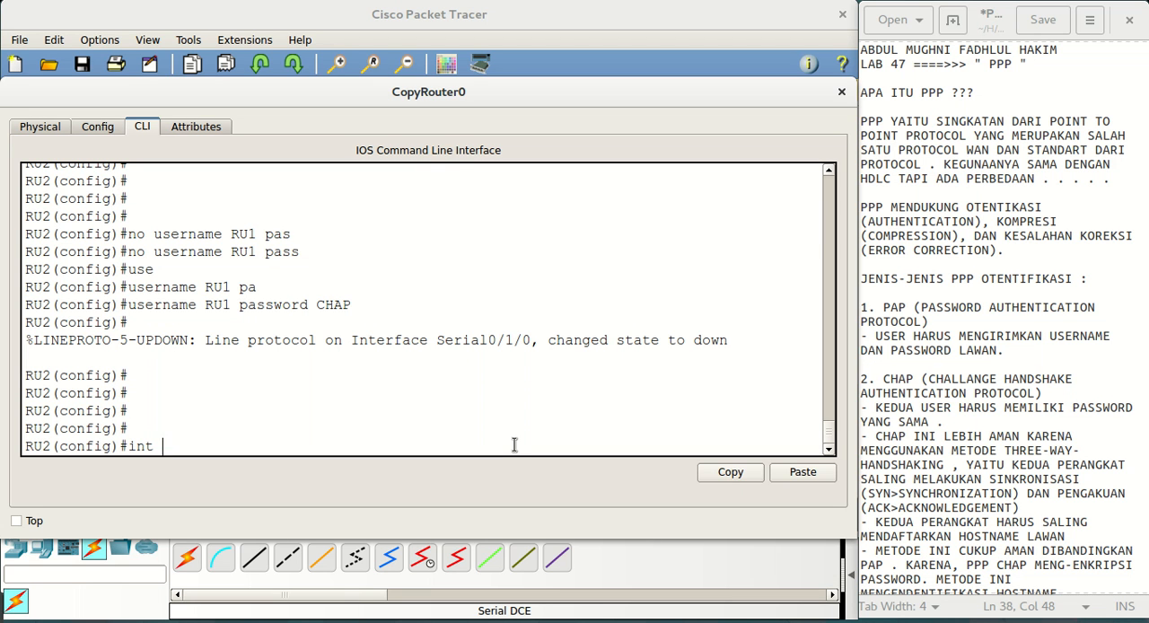
type("se0/1/0")
key("Return")
key("Return")
key("Return")
key("Return")
key("Return")
key("Return")
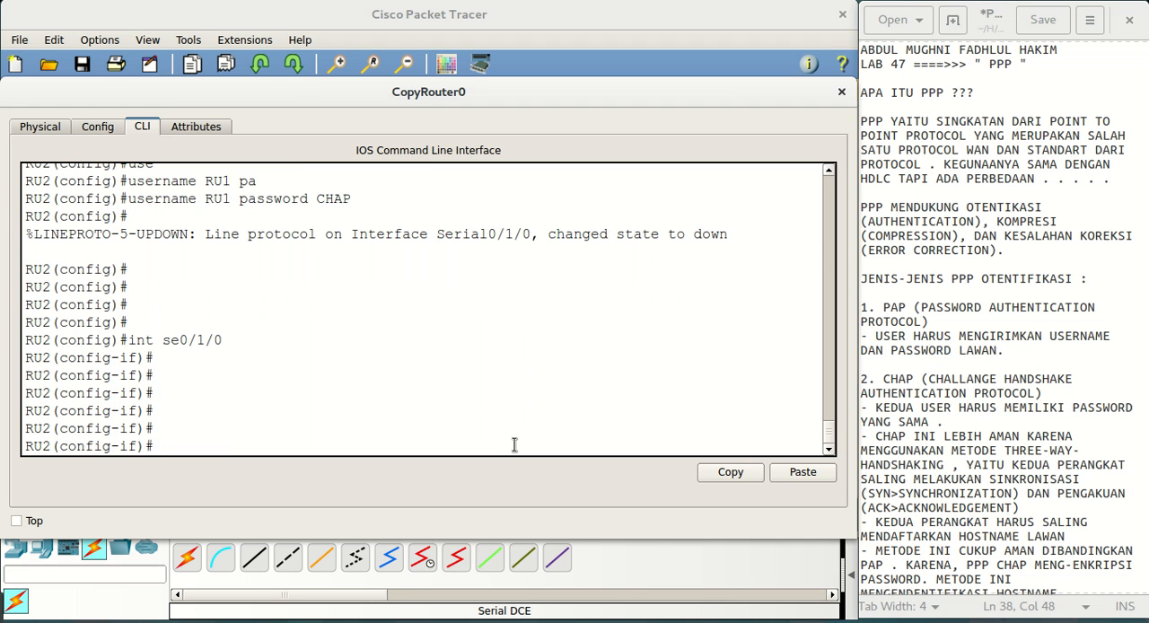
Set the encapsulation of RU2's interface se0/1/0 to ppp
type("en")
key("Tab")
type("ppp")
key("Return")
key("Return")
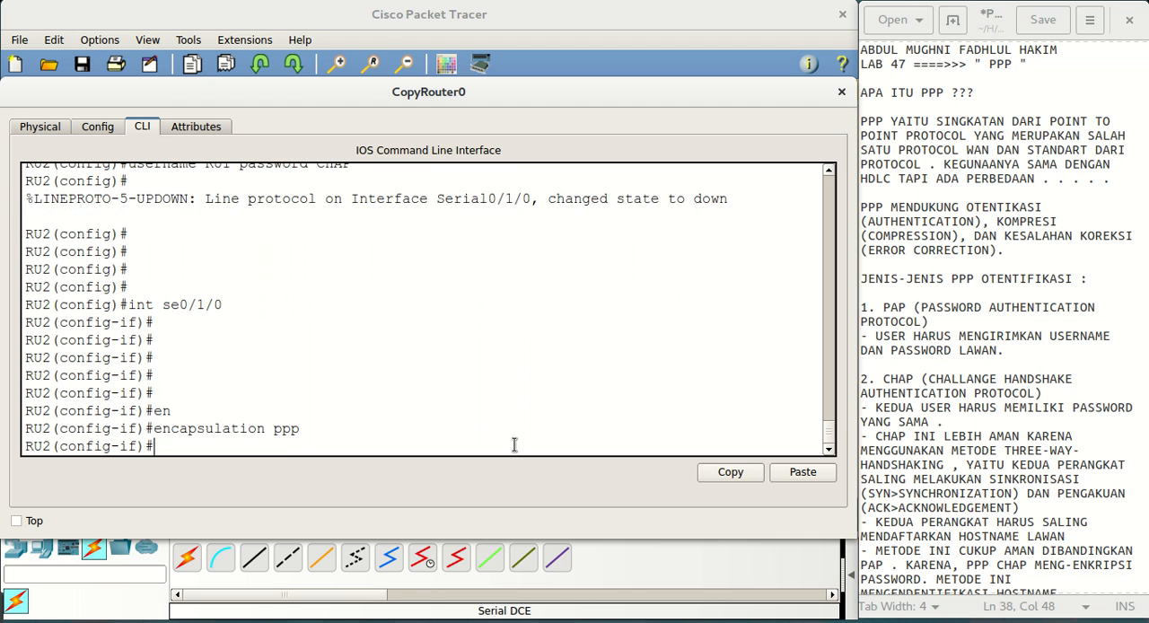
Set the PPP authentication method on RU2's interface se0/1/0 to chap
type("ppp au")
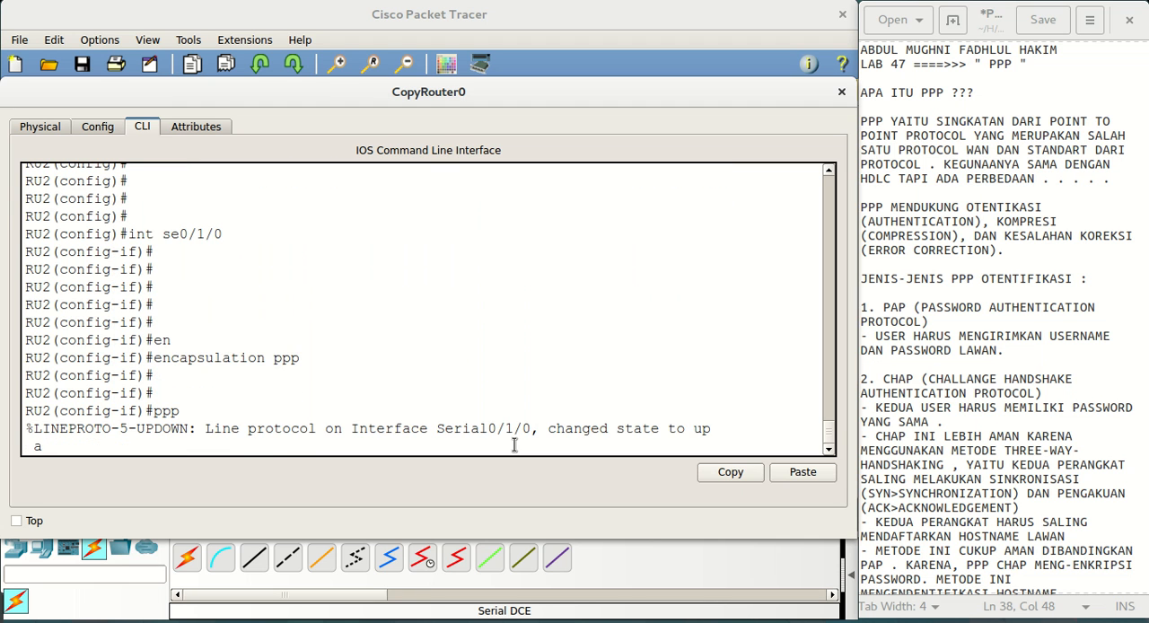
key("Tab")
type("chap")
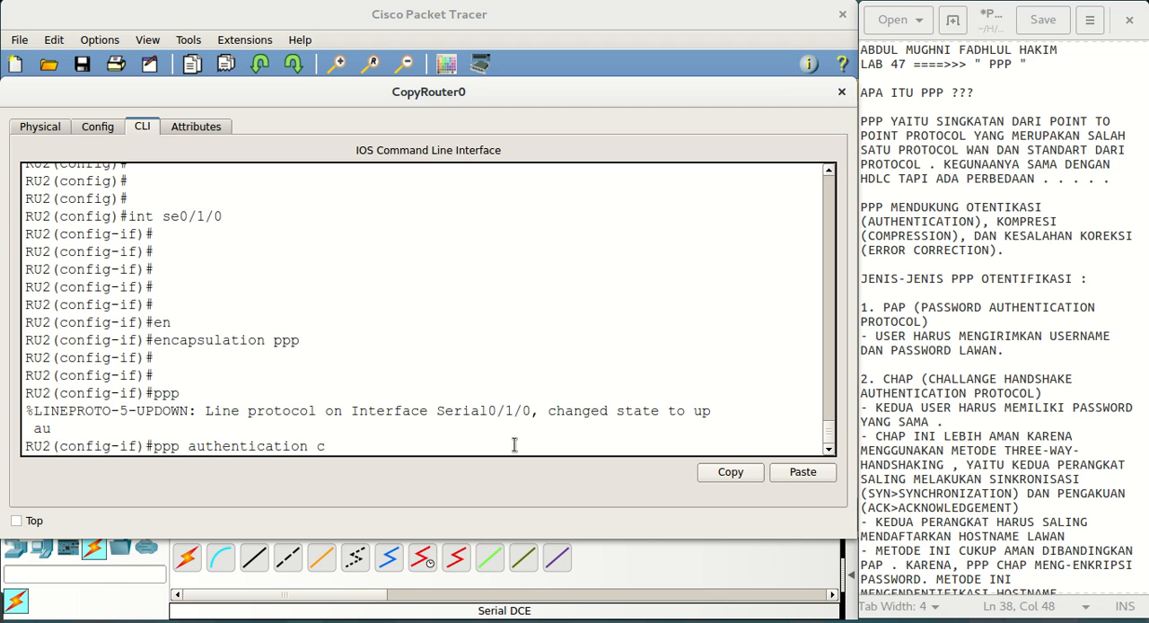
key("Return")
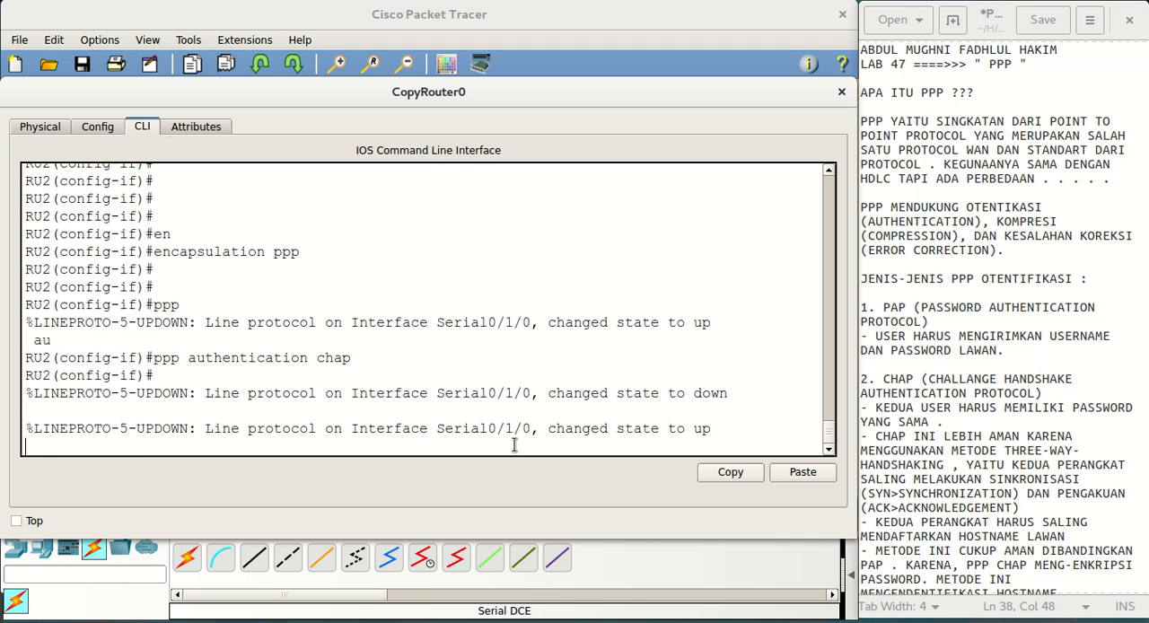
key("Return")
key("Return")
key("Return")
key("Return")
key("Return")
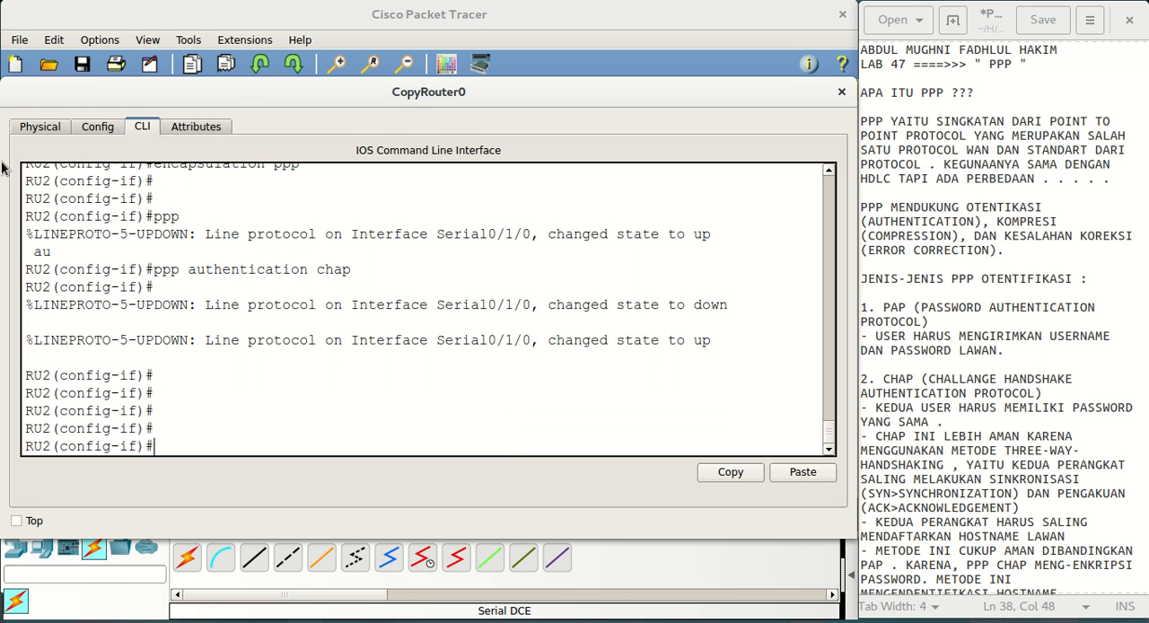
Narrow the Router0 and CopyRouter0 windows and arrange them side by side so both command lines can be compared
left_click_drag(233, 87, 283, 85)
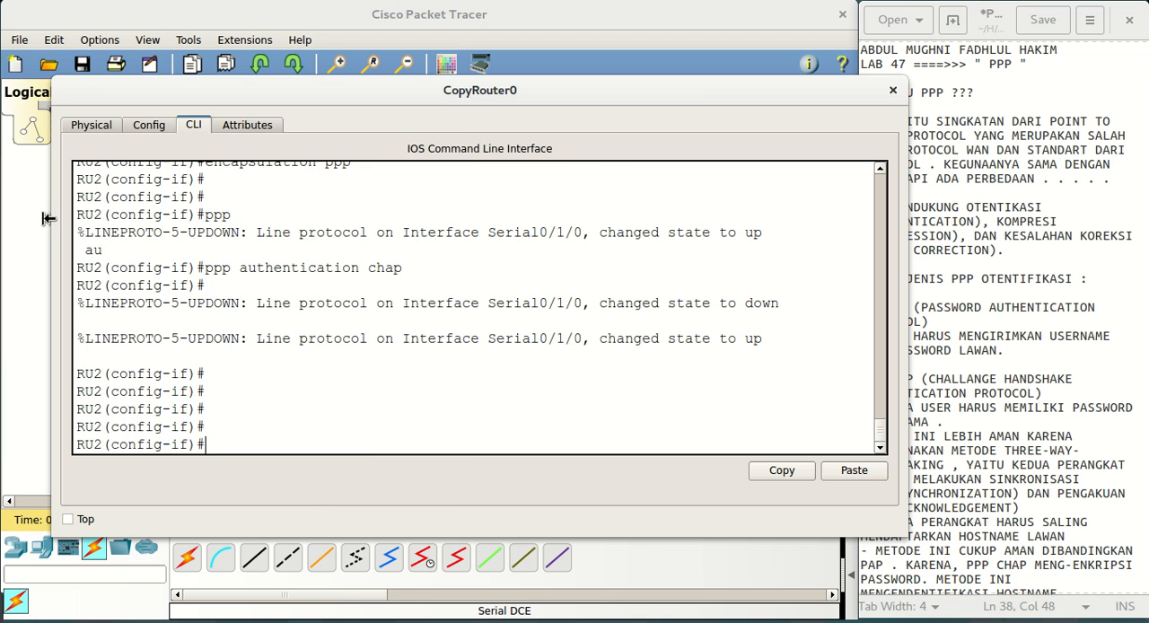
left_click_drag(49, 218, 457, 224)
left_click_drag(689, 106, 631, 118)
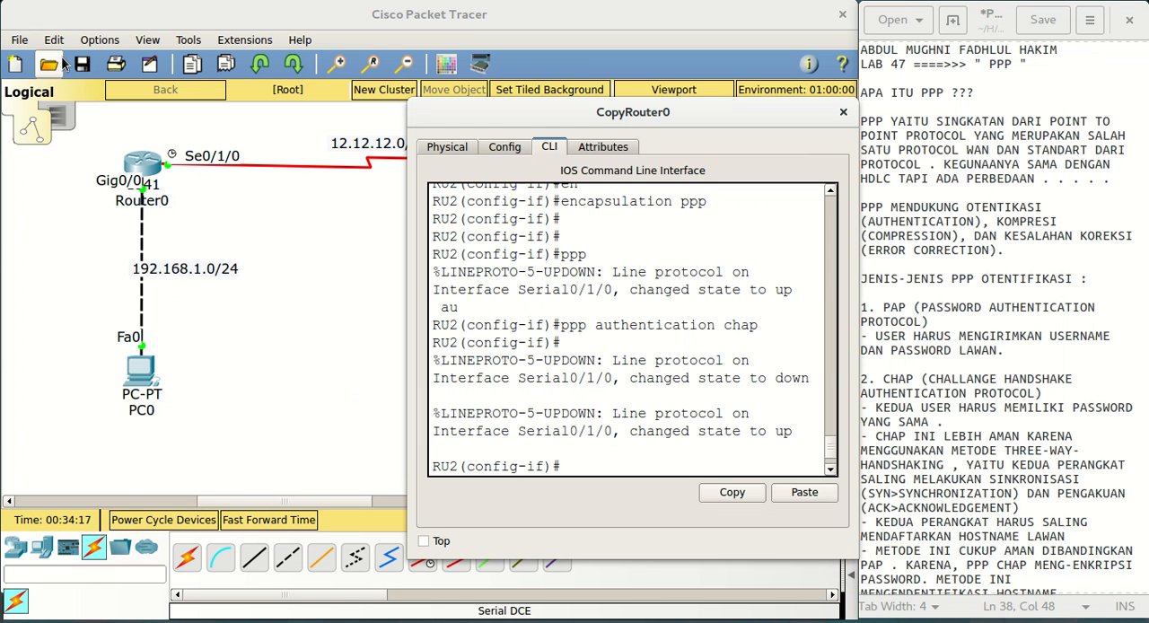
key("super")
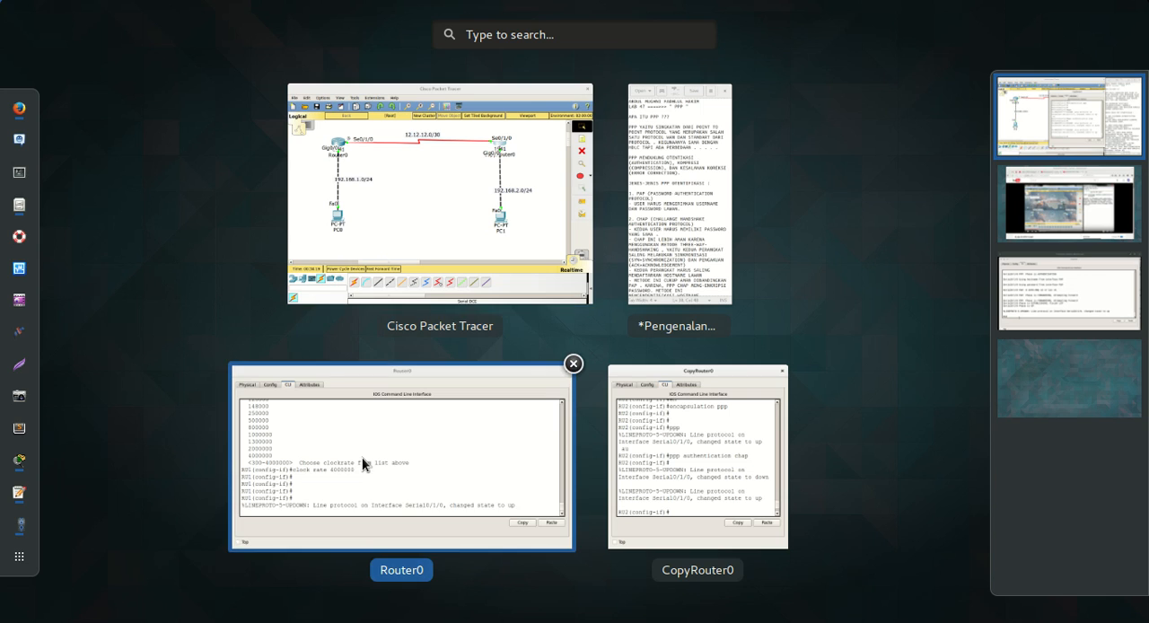
left_click(362, 457)
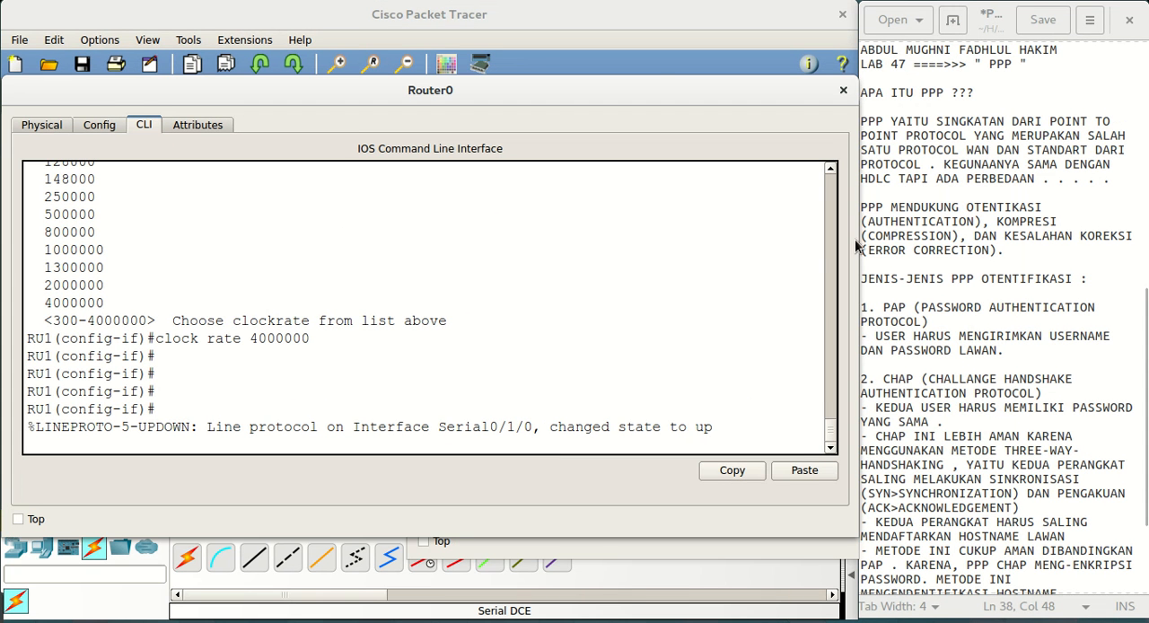
left_click_drag(857, 245, 453, 260)
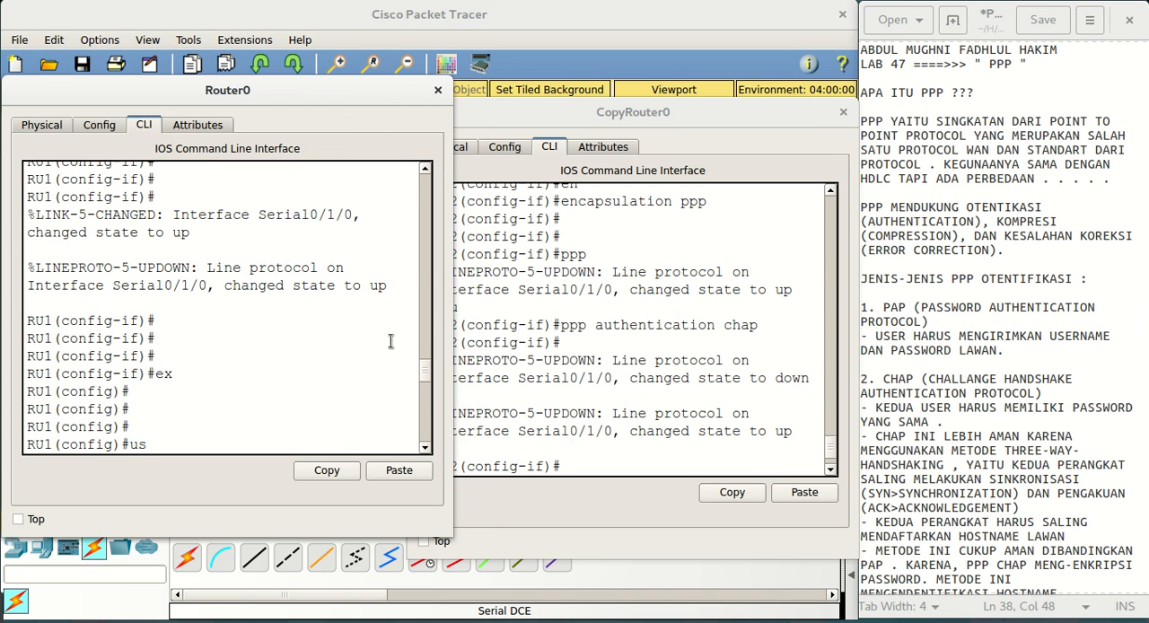
left_click_drag(591, 122, 596, 101)
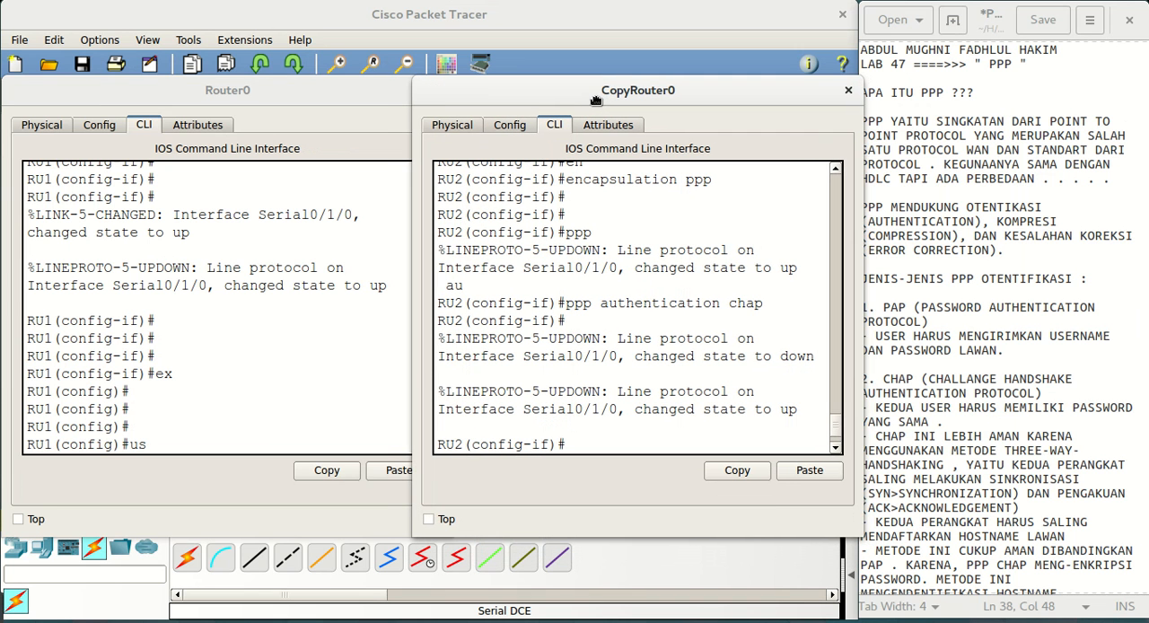
Examine RU1's Serial0/1/0 line protocol messages following the encapsulation and clock rate commands, and compare them with RU2's output
left_click(303, 92)
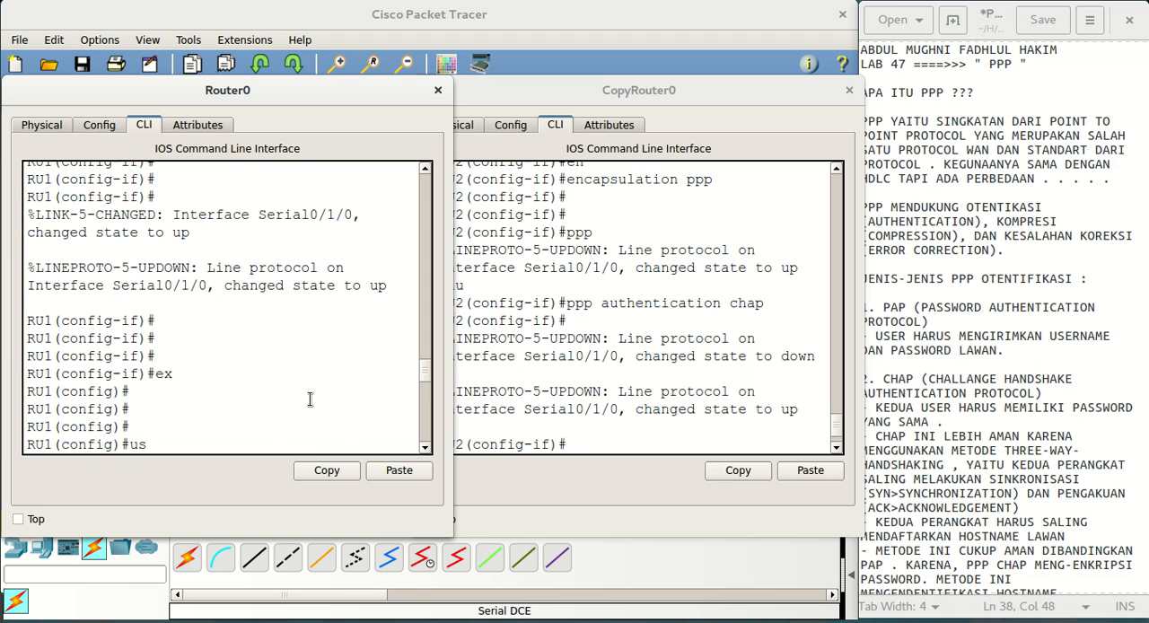
scroll(310, 399, "up", 5)
scroll(309, 400, "down", 3)
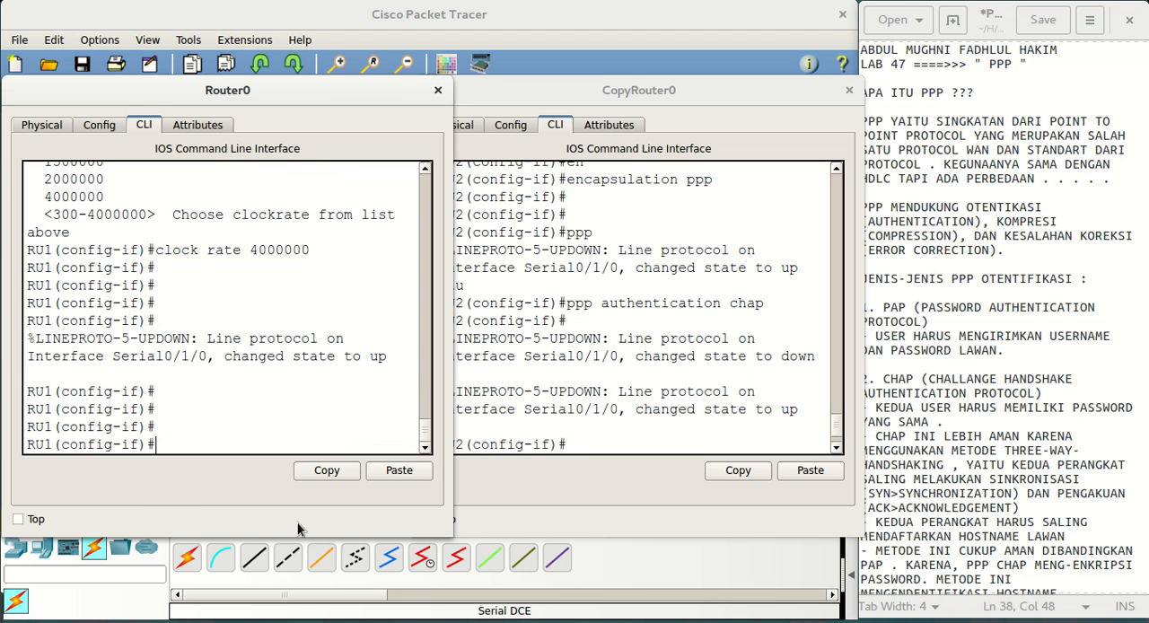
left_click_drag(386, 356, 225, 356)
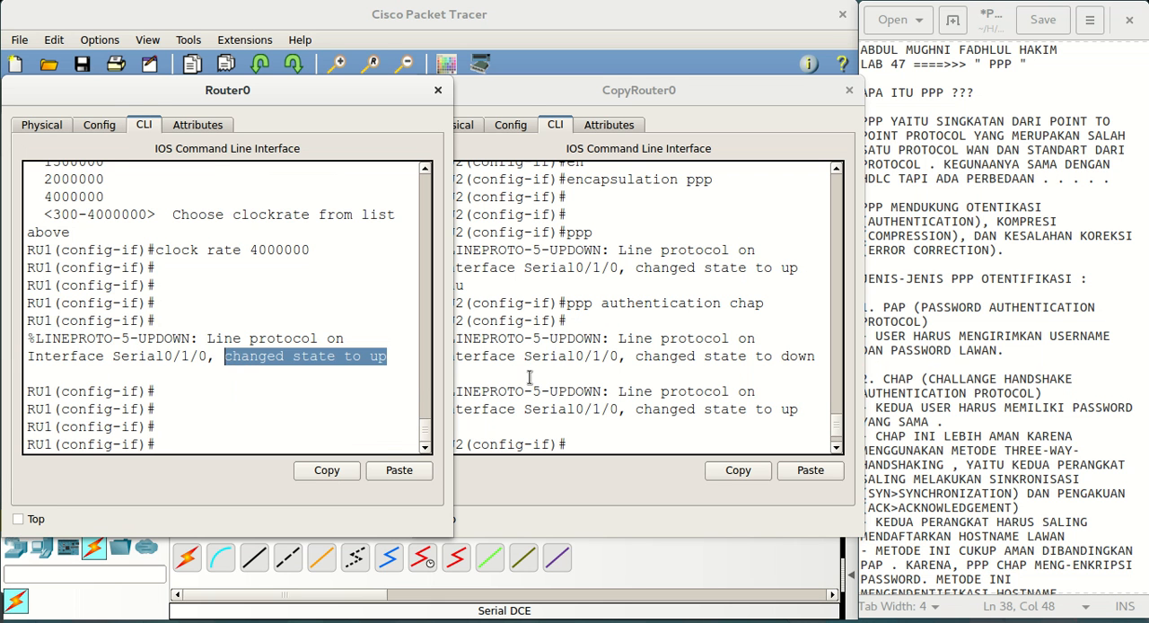
scroll(323, 400, "up", 5)
scroll(322, 401, "down", 5)
scroll(322, 400, "up", 10)
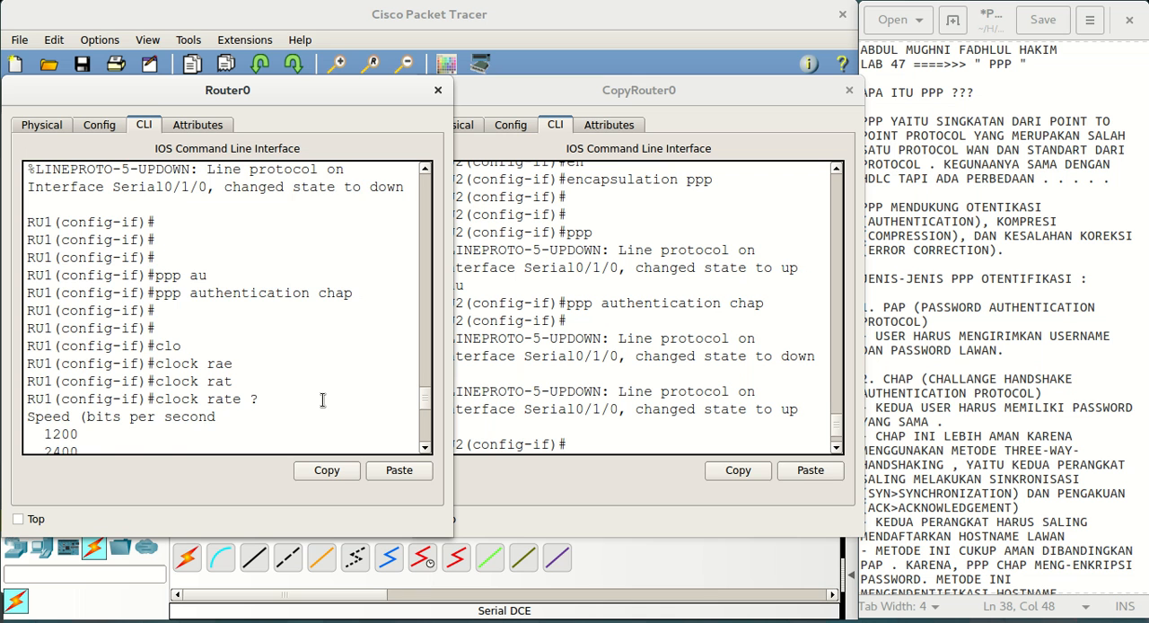
scroll(322, 400, "up", 3)
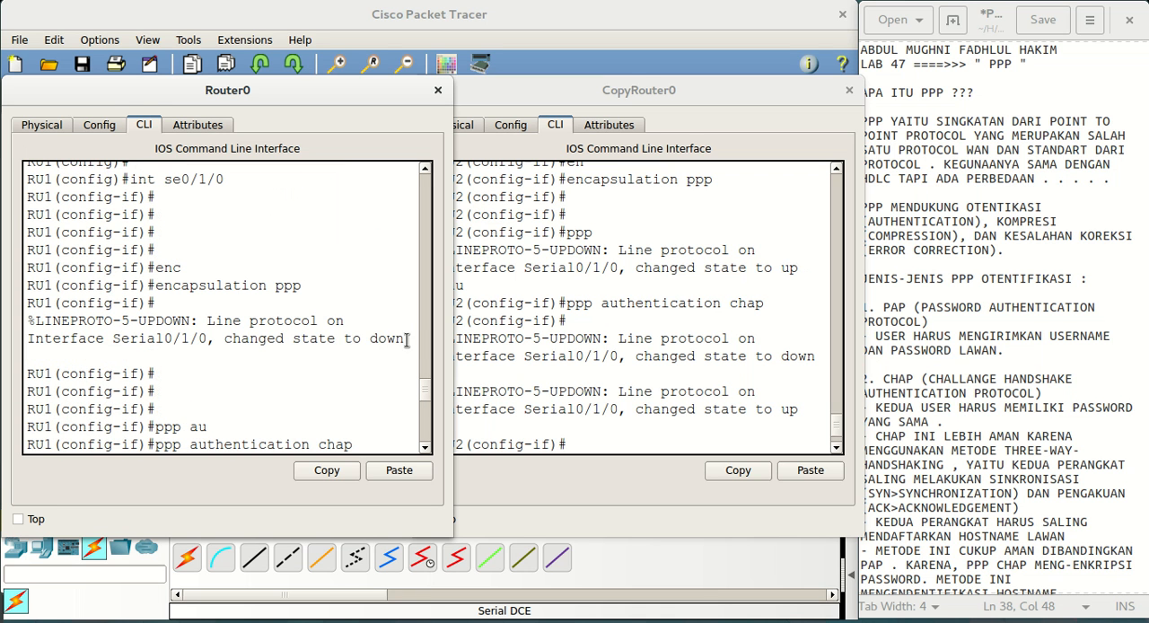
left_click_drag(406, 339, 224, 340)
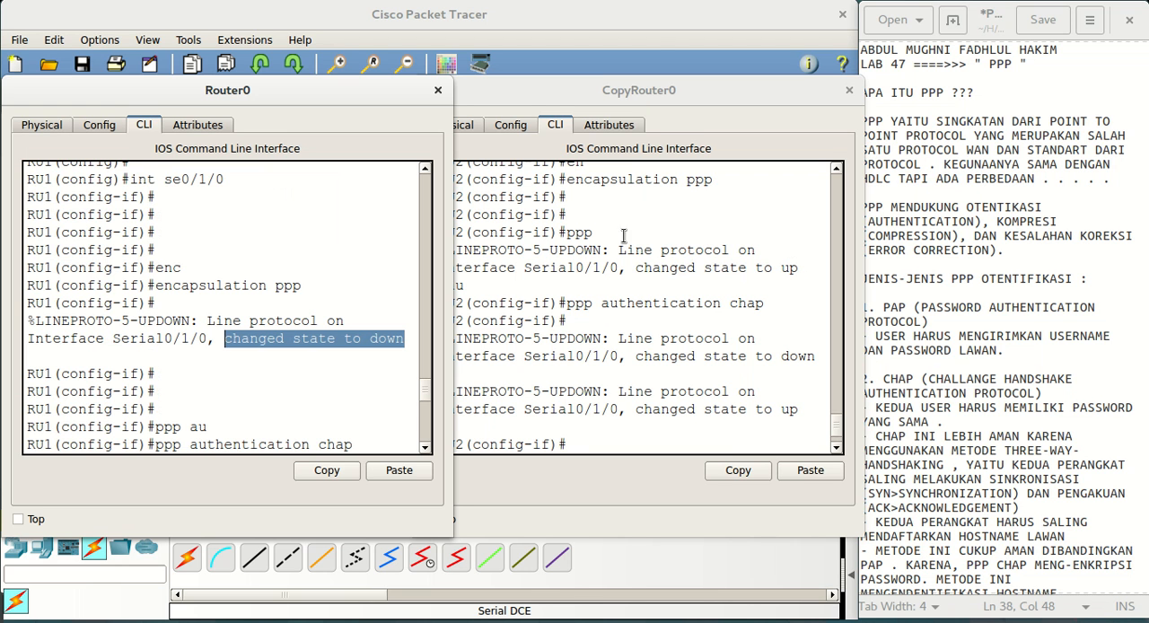
left_click(666, 114)
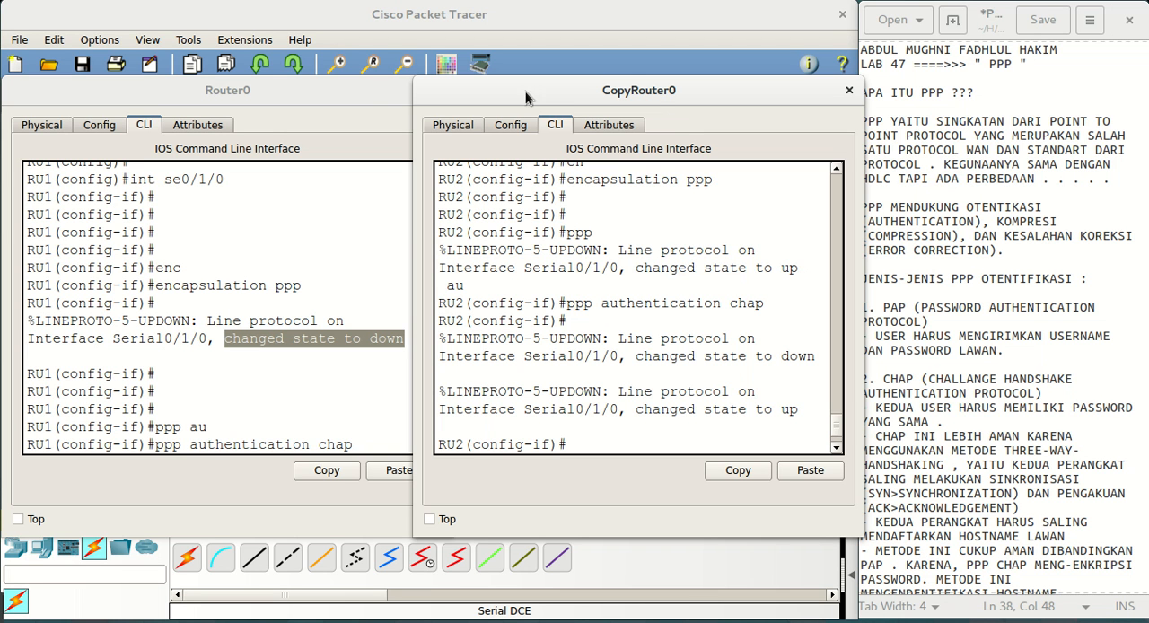
left_click(358, 110)
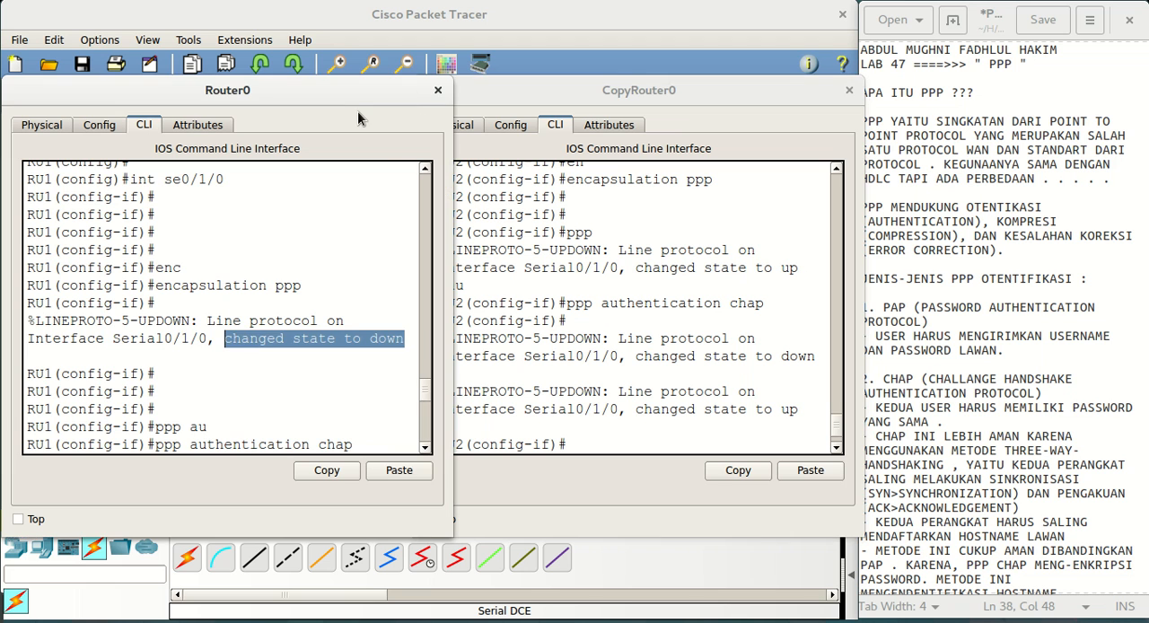
left_click(361, 303)
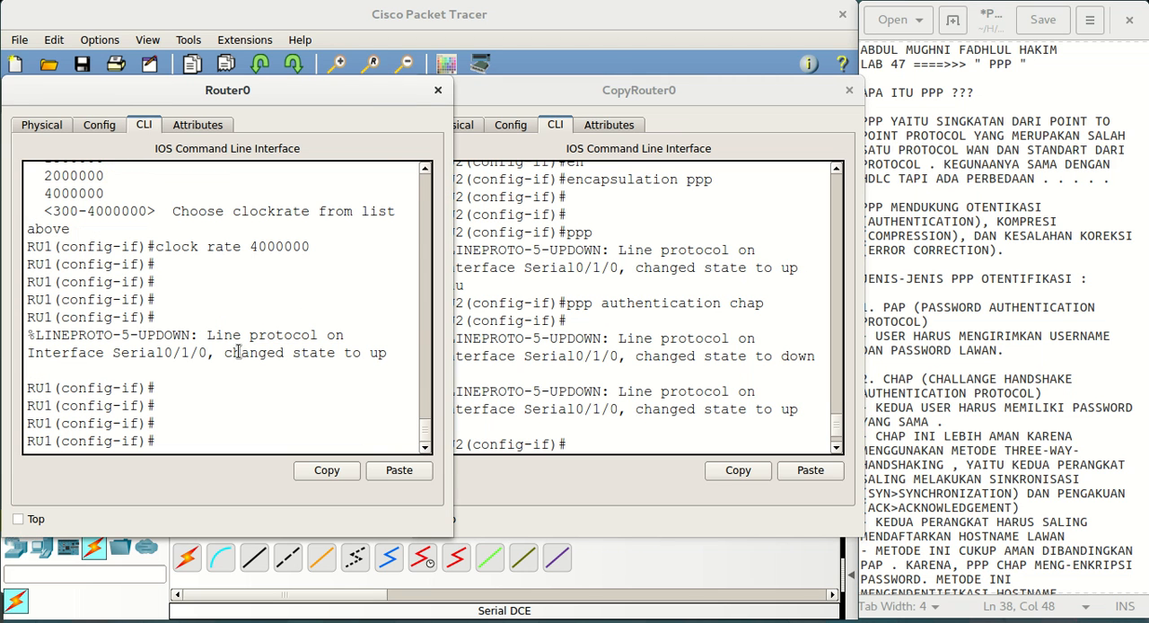
left_click_drag(225, 353, 406, 351)
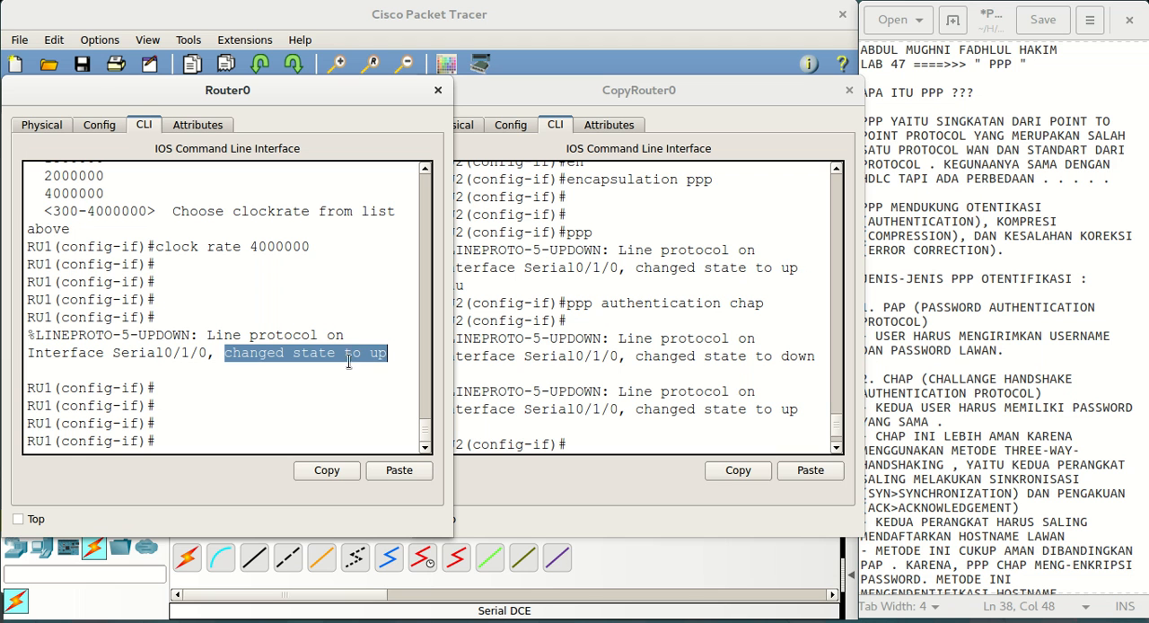
left_click(309, 432)
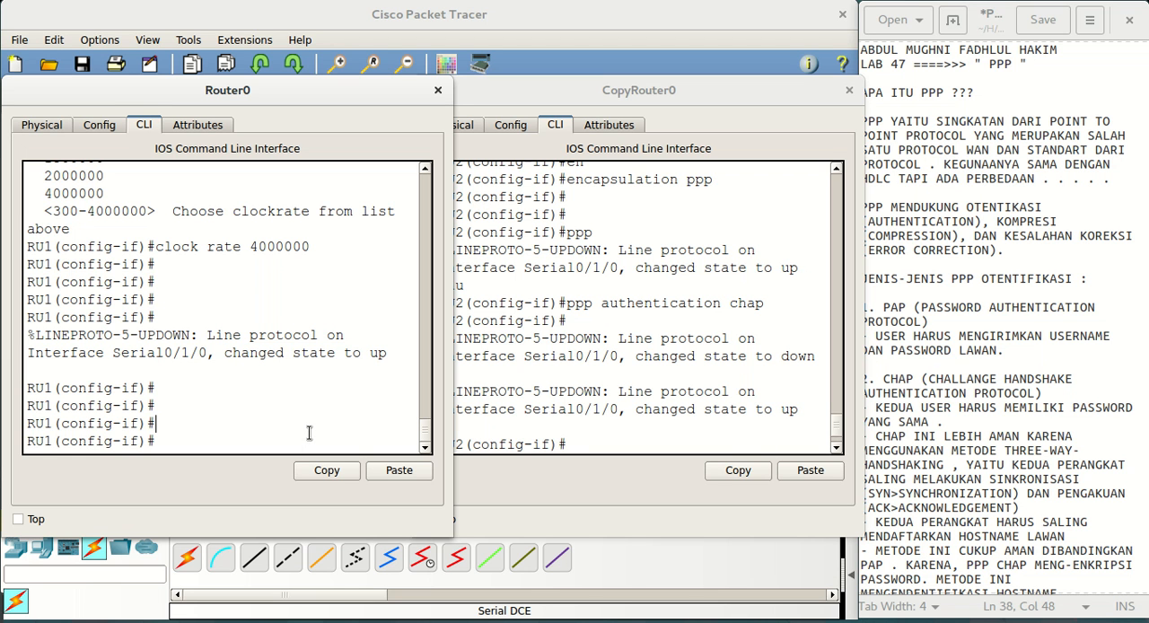
Exit RU1's interface and global configuration modes to return to privileged EXEC mode
type("ex")
key("Return")
key("Return")
type("ex")
key("Return")
Turn on PPP negotiation debugging on RU1 with debug ppp negotiation
type("de")
key("Tab")
type("bu")
key("Tab")
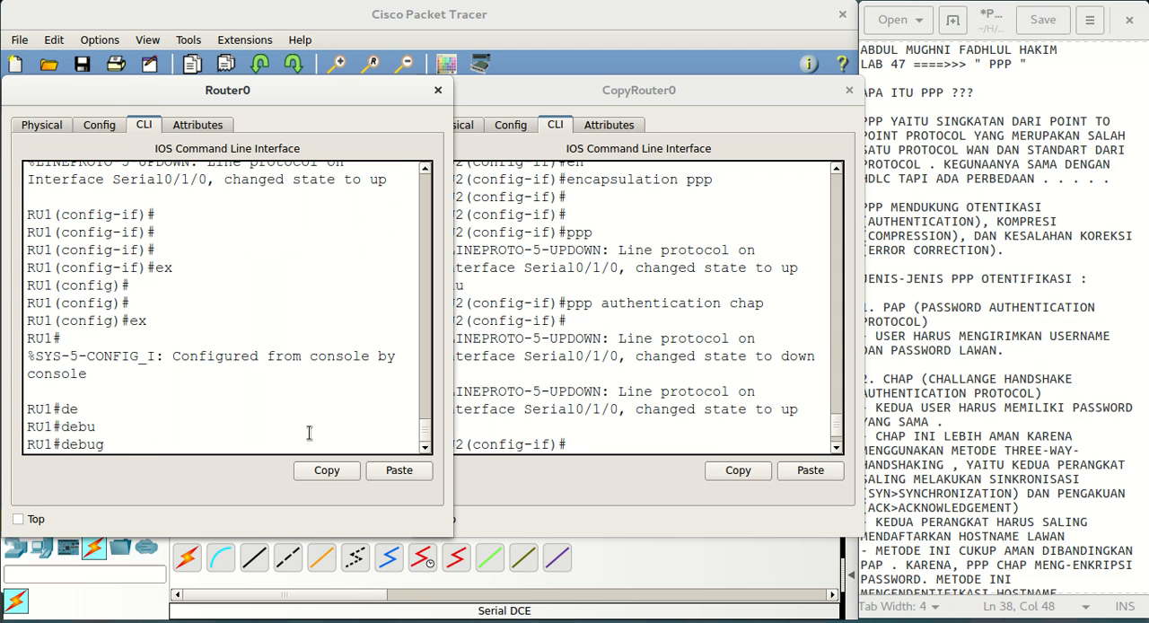
type("ppp ne")
key("Tab")
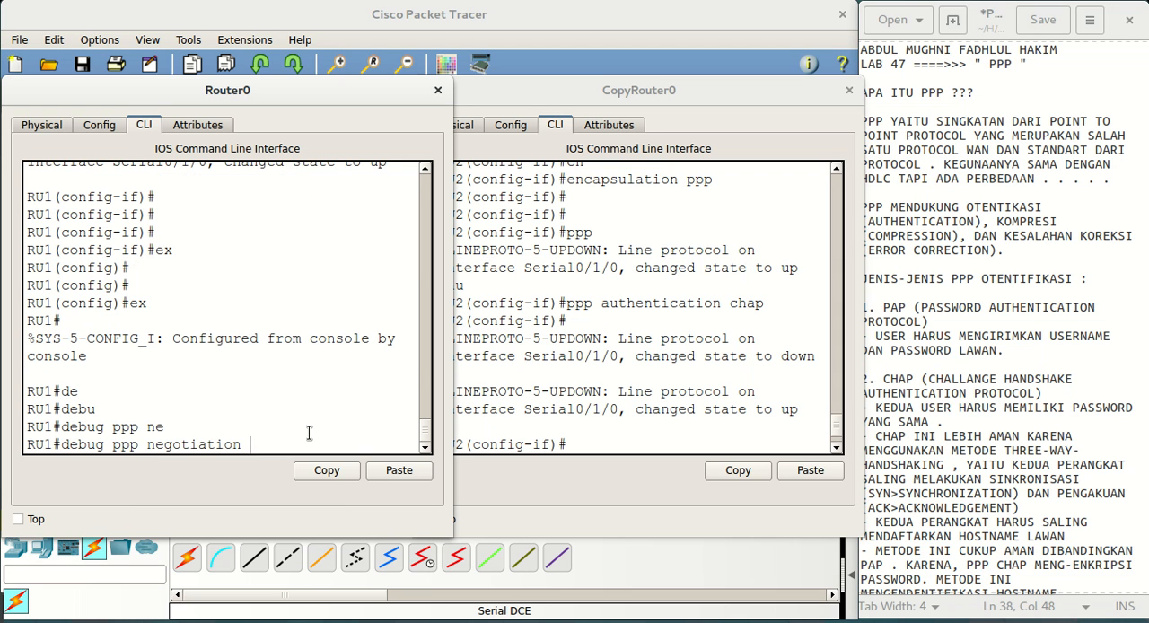
key("Return")
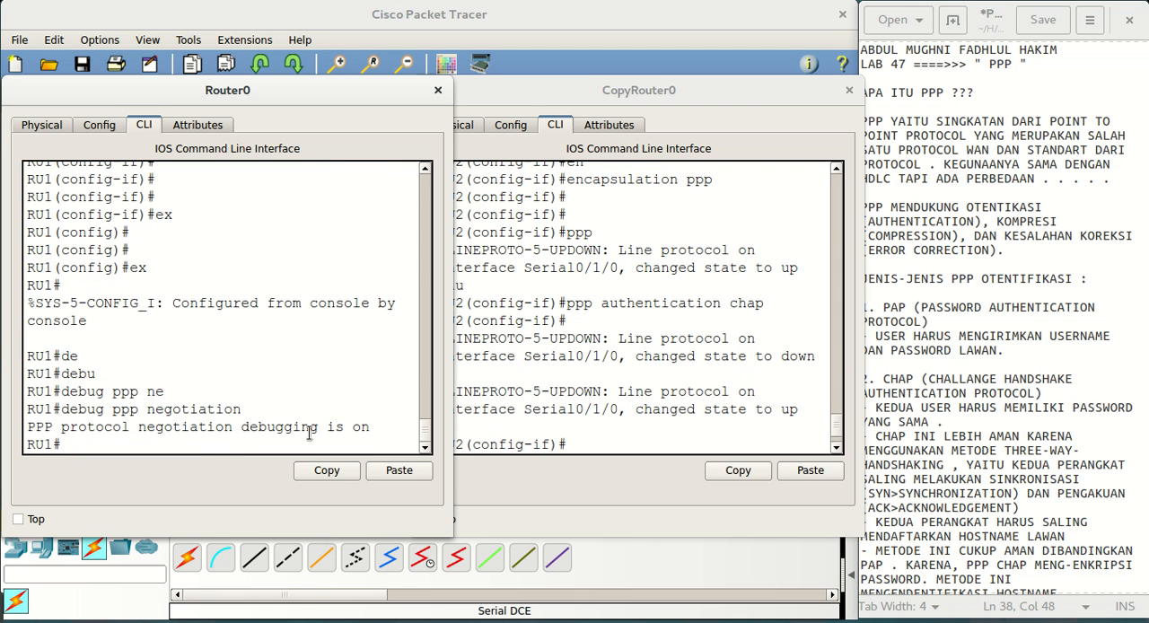
Shut down RU2's Serial0/1/0 interface and re-enable it with no shutdown to trigger PPP negotiation on RU1
left_click(727, 81)
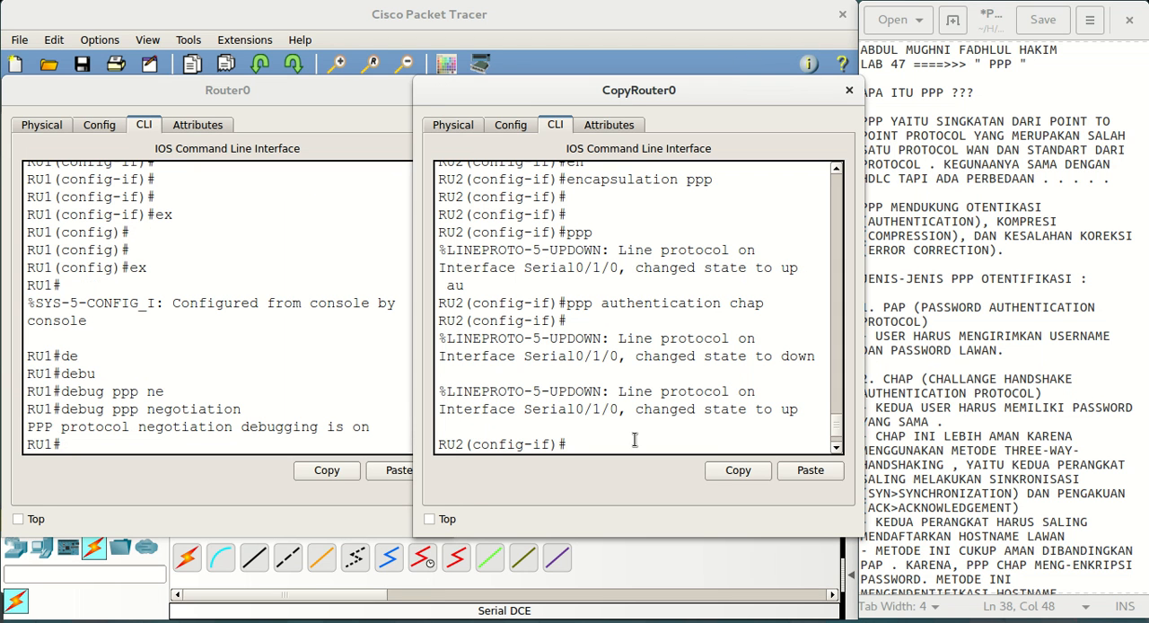
key("Return")
key("Return")
key("Return")
key("Return")
type("sh")
key("Return")
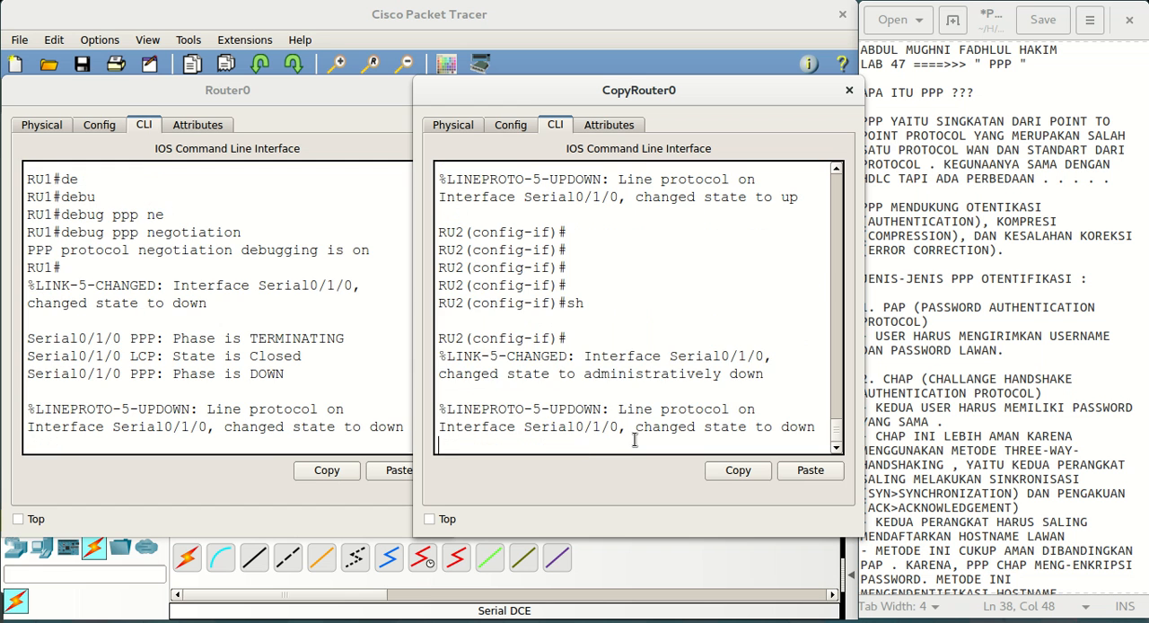
key("Return")
type("no sh")
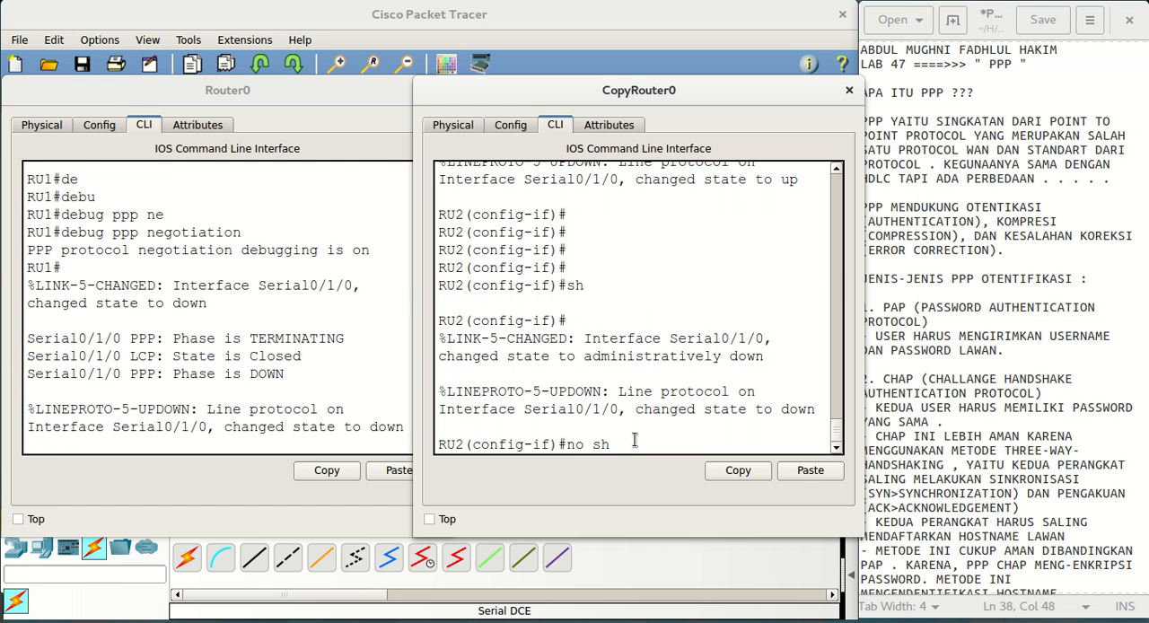
key("Return")
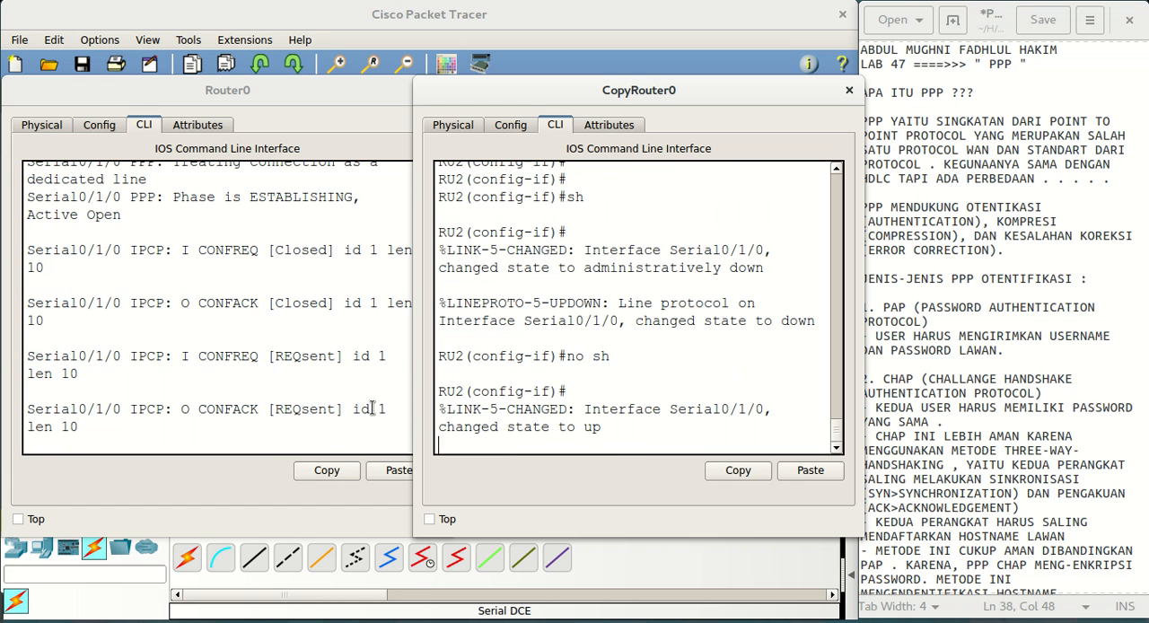
Examine RU1's PPP debug output for the link phases and the IPCP CONFREQ and CONFACK exchange
left_click(365, 444)
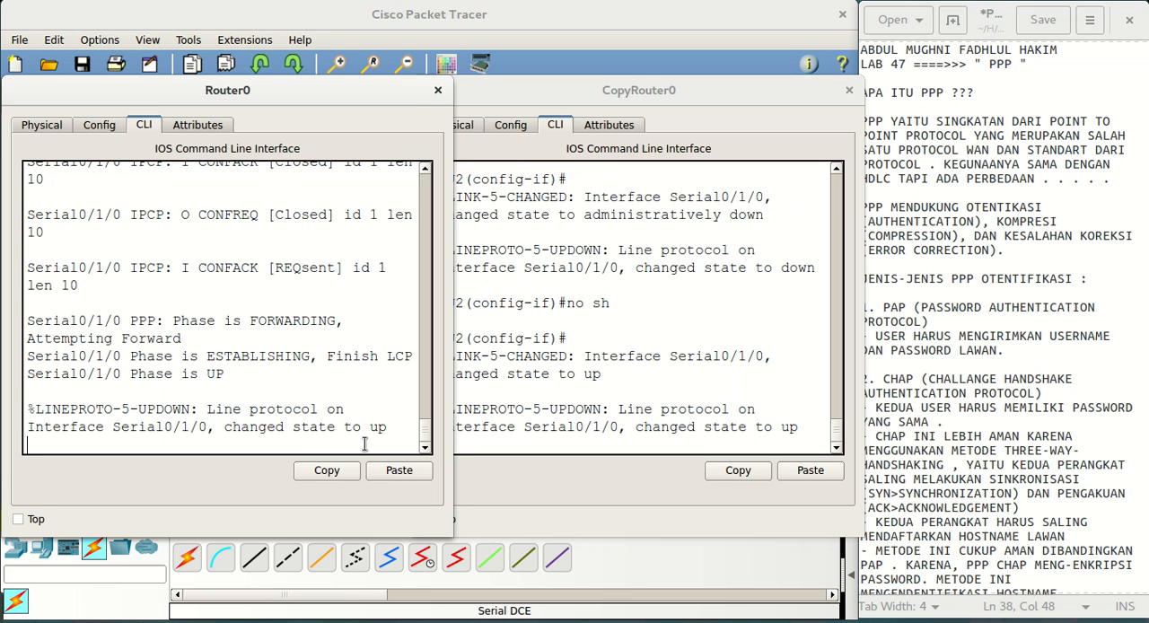
scroll(371, 378, "up", 8)
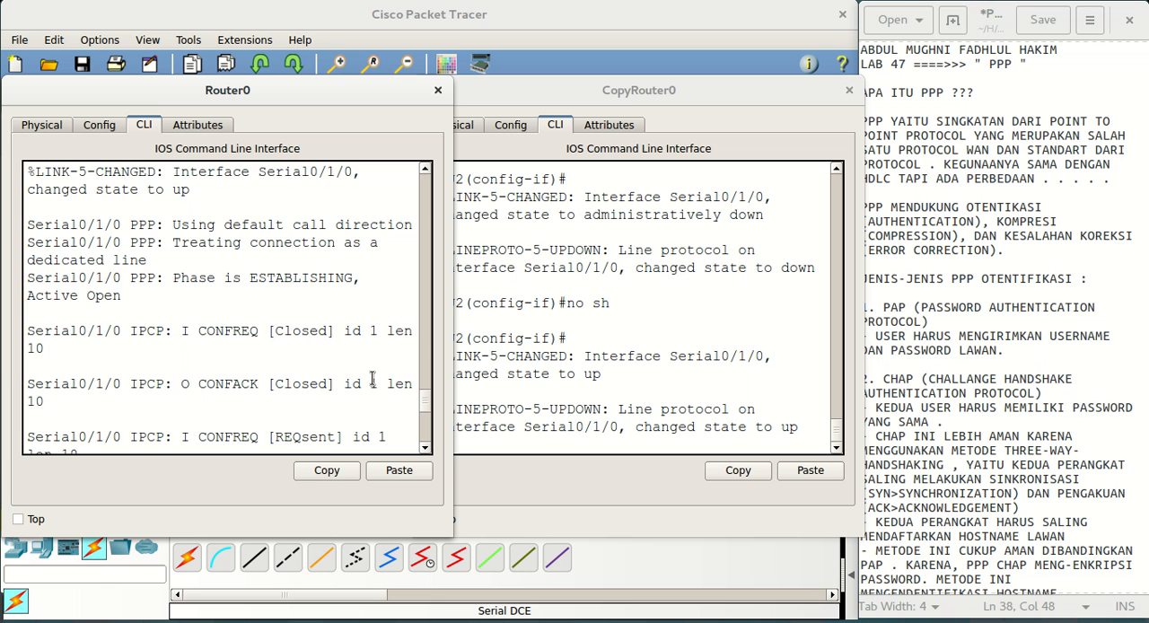
scroll(371, 378, "up", 2)
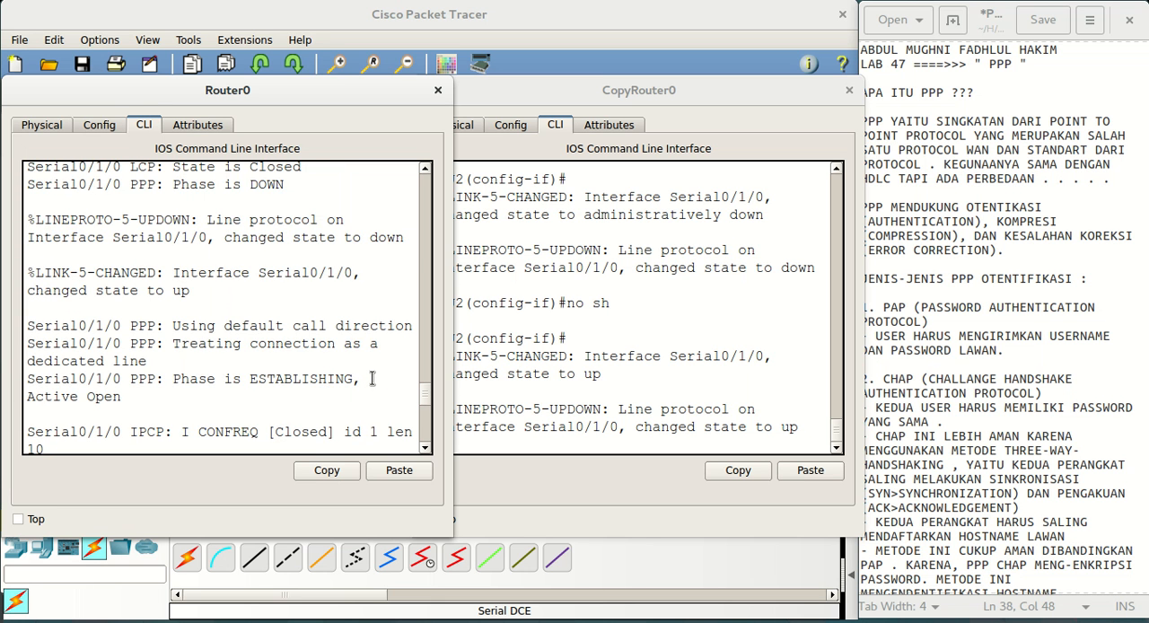
scroll(371, 378, "up", 4)
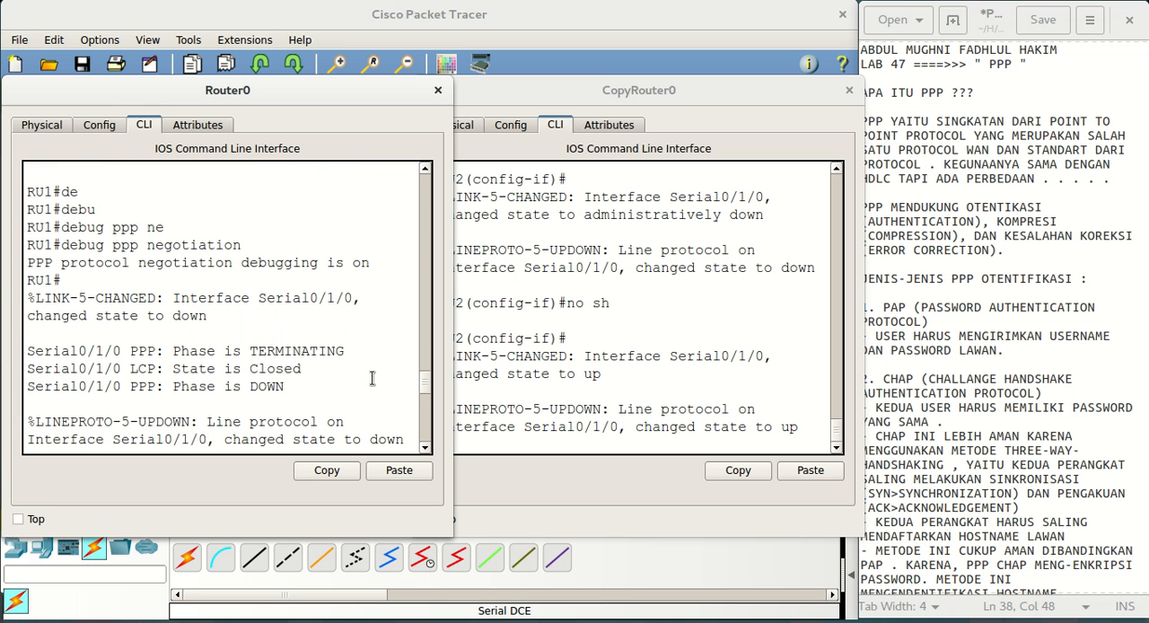
scroll(372, 378, "down", 1)
scroll(371, 378, "down", 3)
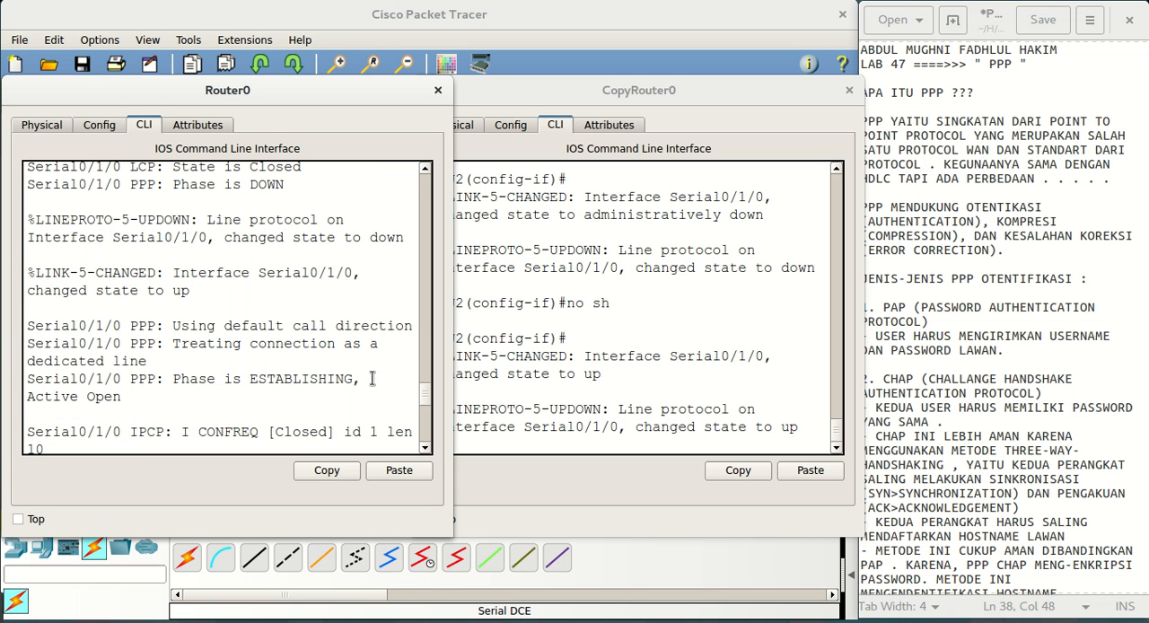
scroll(371, 378, "down", 1)
scroll(372, 378, "down", 2)
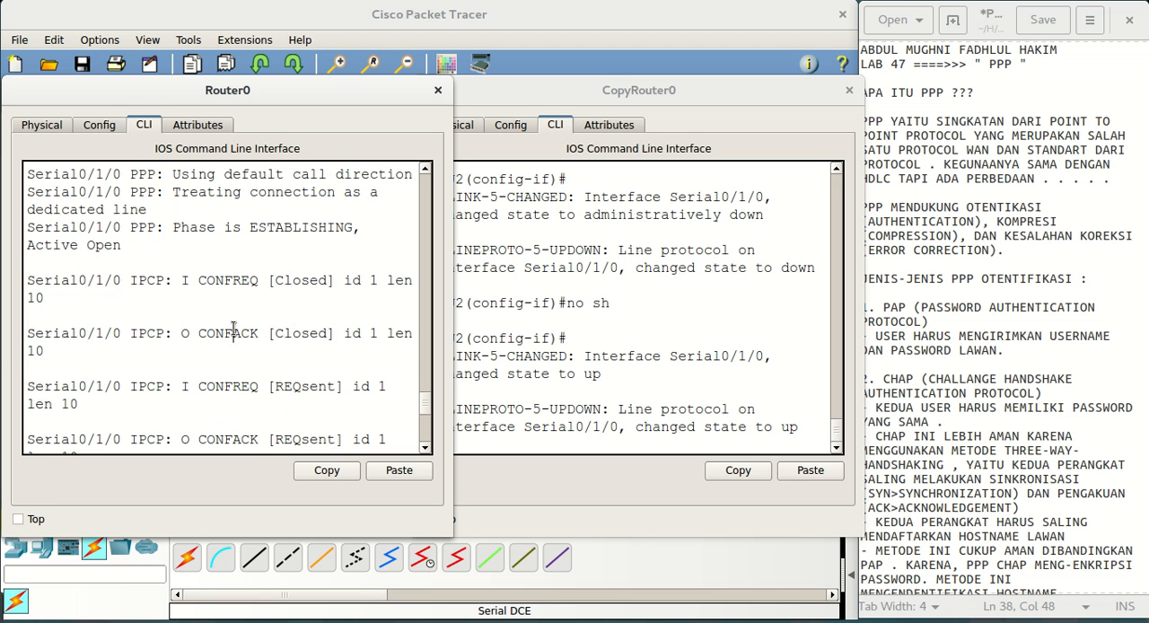
left_click_drag(233, 329, 270, 334)
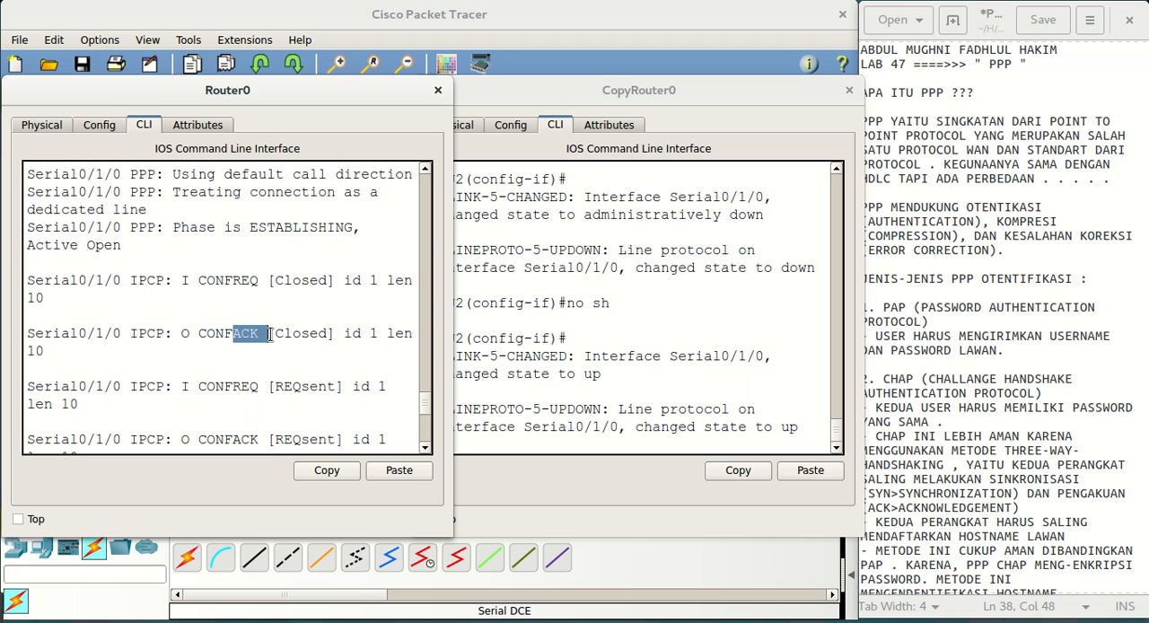
left_click(259, 336)
left_click_drag(232, 336, 268, 336)
left_click_drag(232, 388, 258, 388)
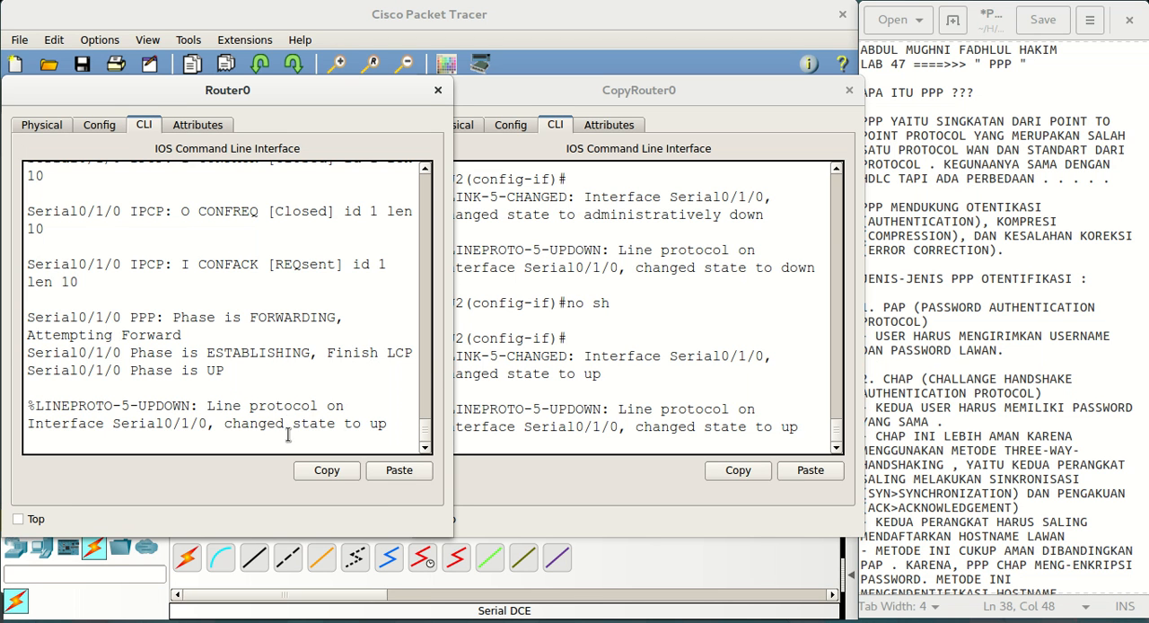
key("Return")
key("Return")
key("Return")
key("Return")
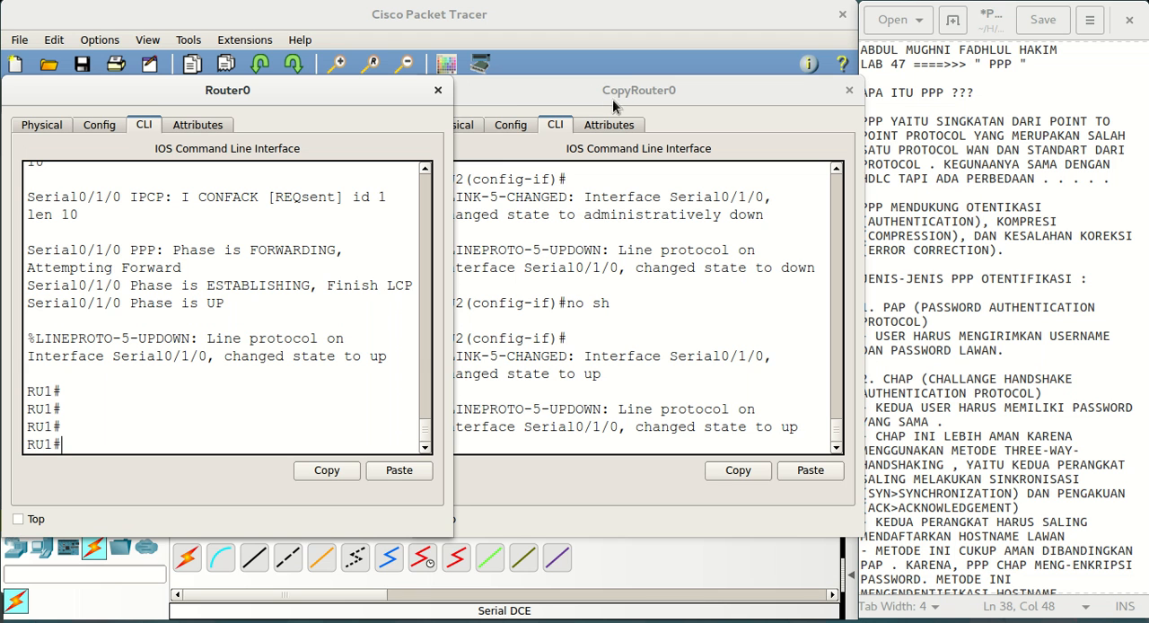
Widen the Router0 and CopyRouter0 windows, and bring the network topology to the front
left_click_drag(446, 137, 857, 135)
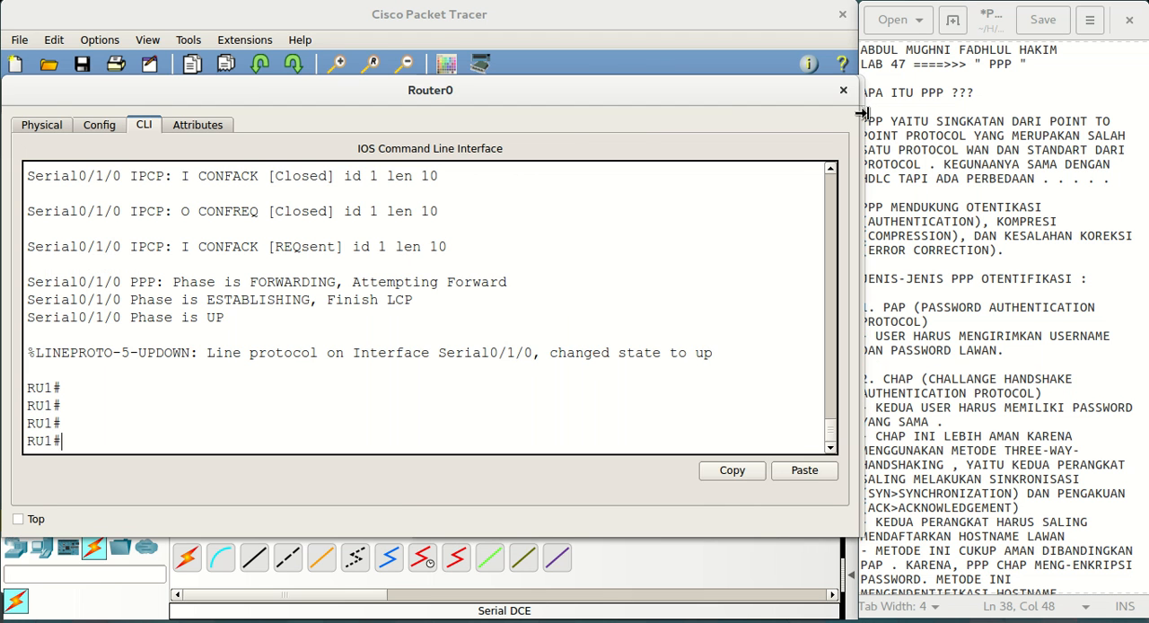
left_click(864, 113)
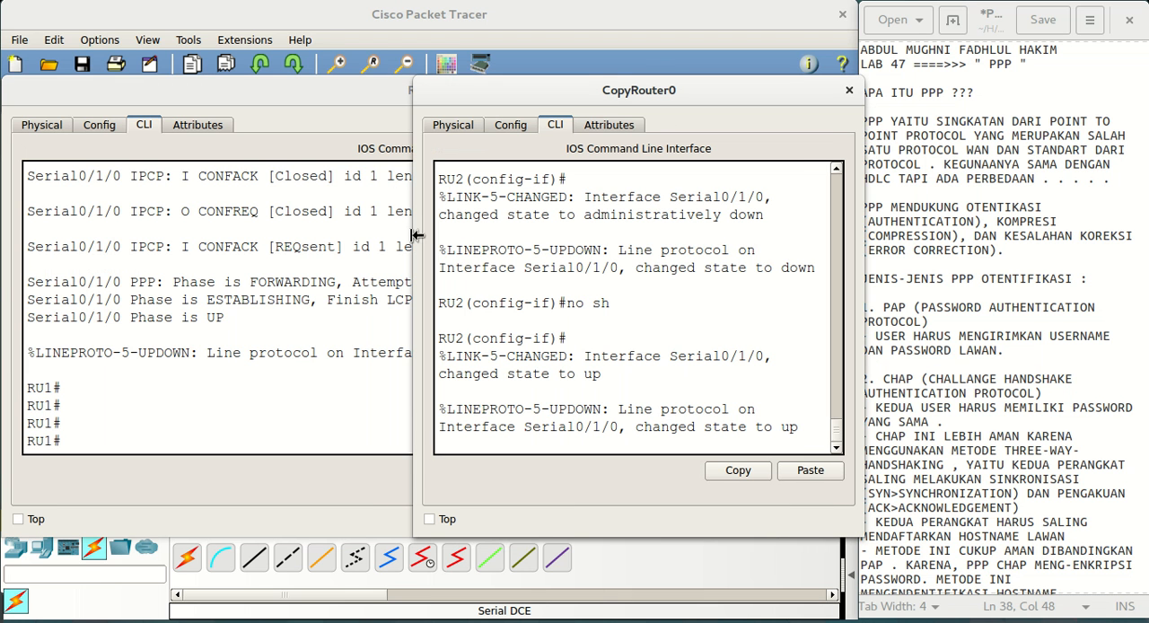
left_click_drag(416, 235, 5, 281)
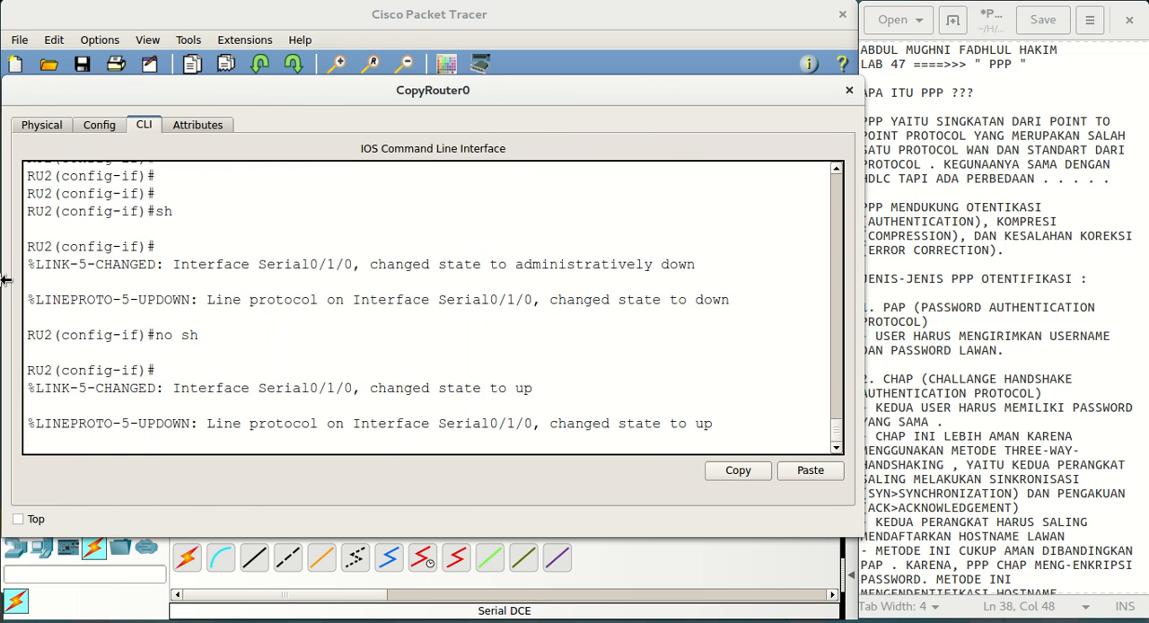
left_click(623, 20)
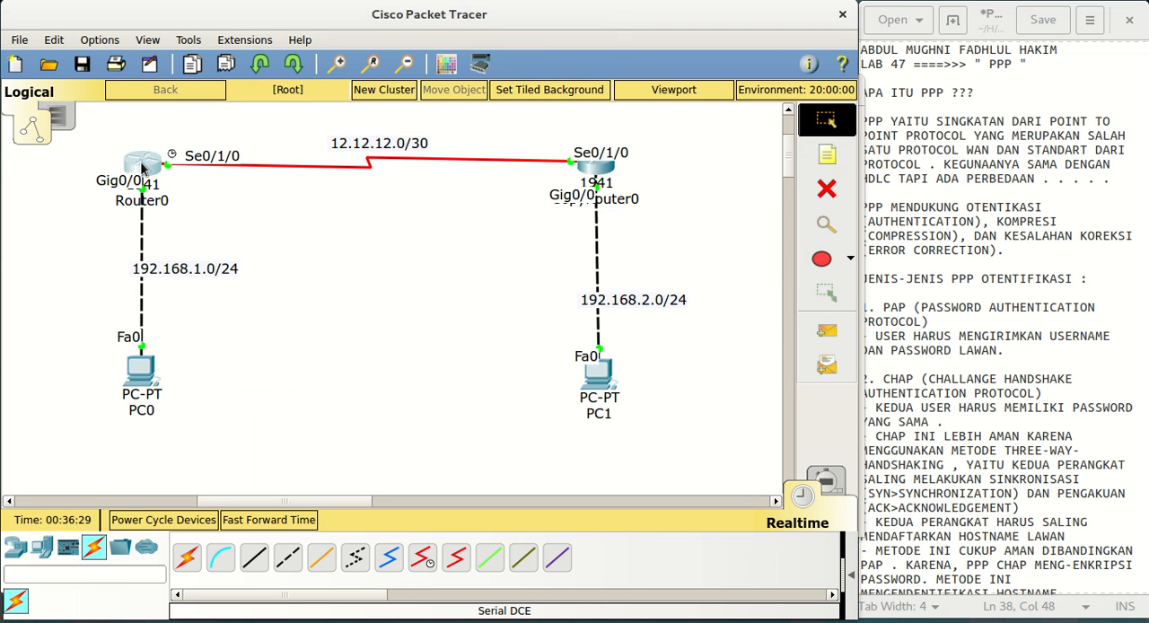
In RU1's global configuration, add a static route to 192.168.2.0 255.255.255.0 via 12.12.12.2
left_click(142, 168)
type("conf t")
key("Return")
key("Return")
key("Return")
type("ip")
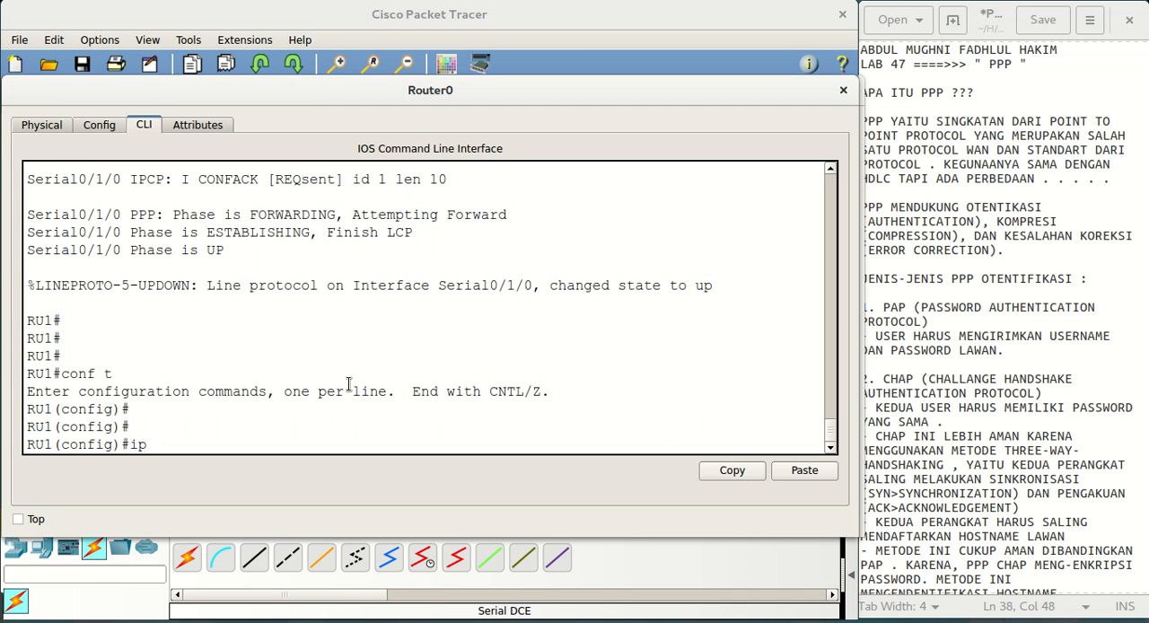
type(" route")
type("192.")
type("168.2.0 255.255.255.0")
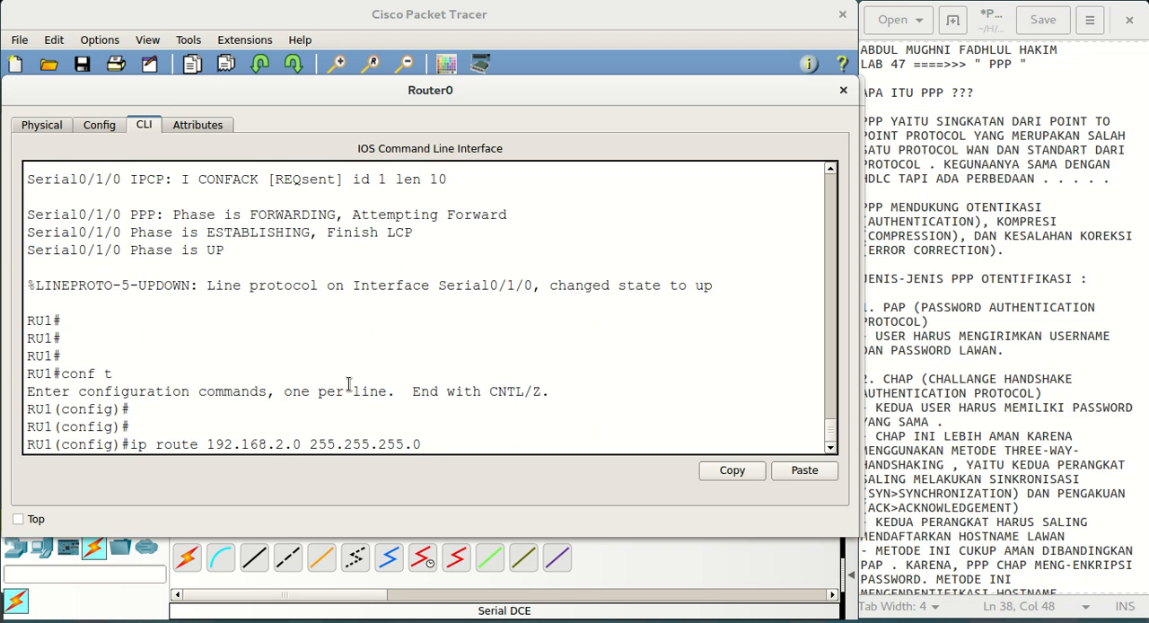
type(" 12.12.12.2")
key("Return")
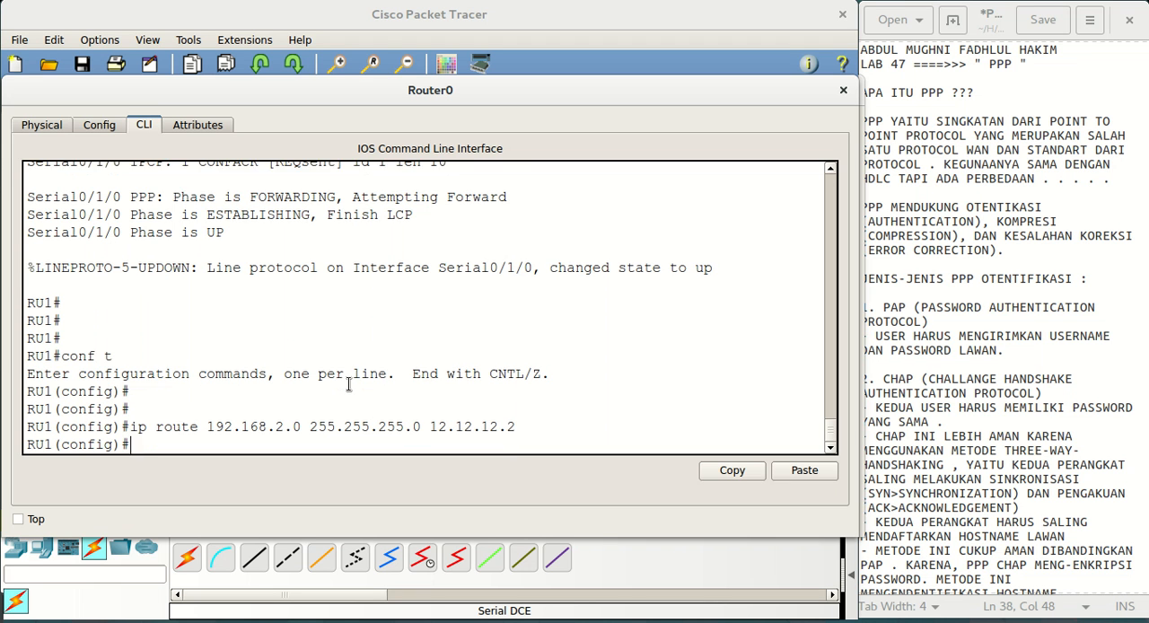
Leave RU2's interface configuration and add a static route to 192.168.1.0 255.255.255.0 via 12.12.12.1
left_click(401, 14)
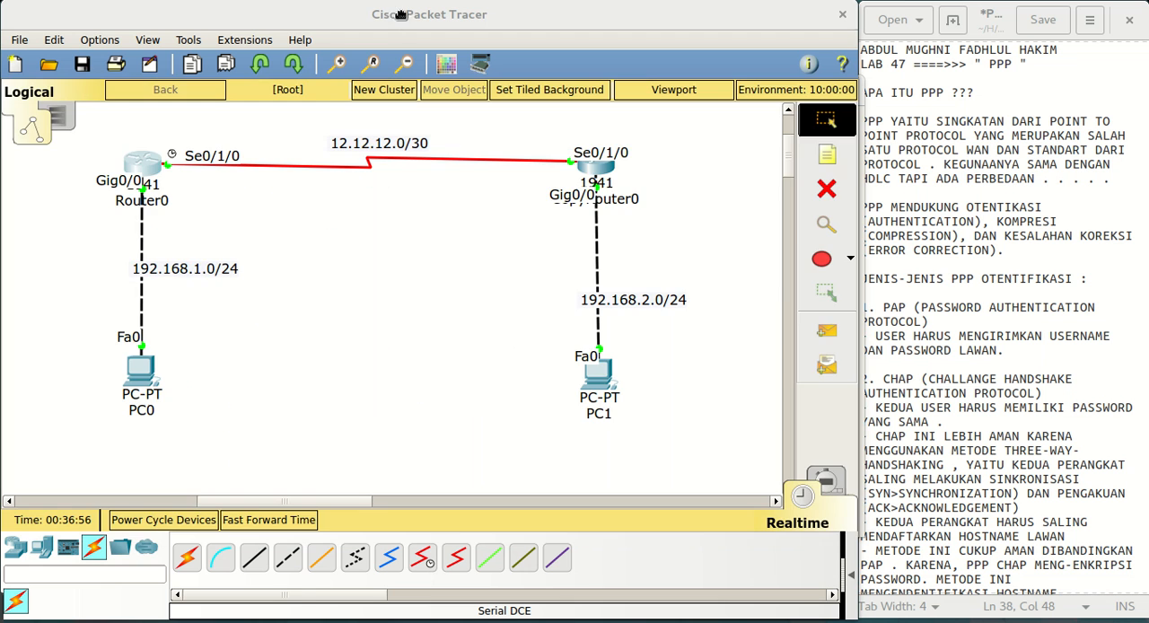
left_click(594, 169)
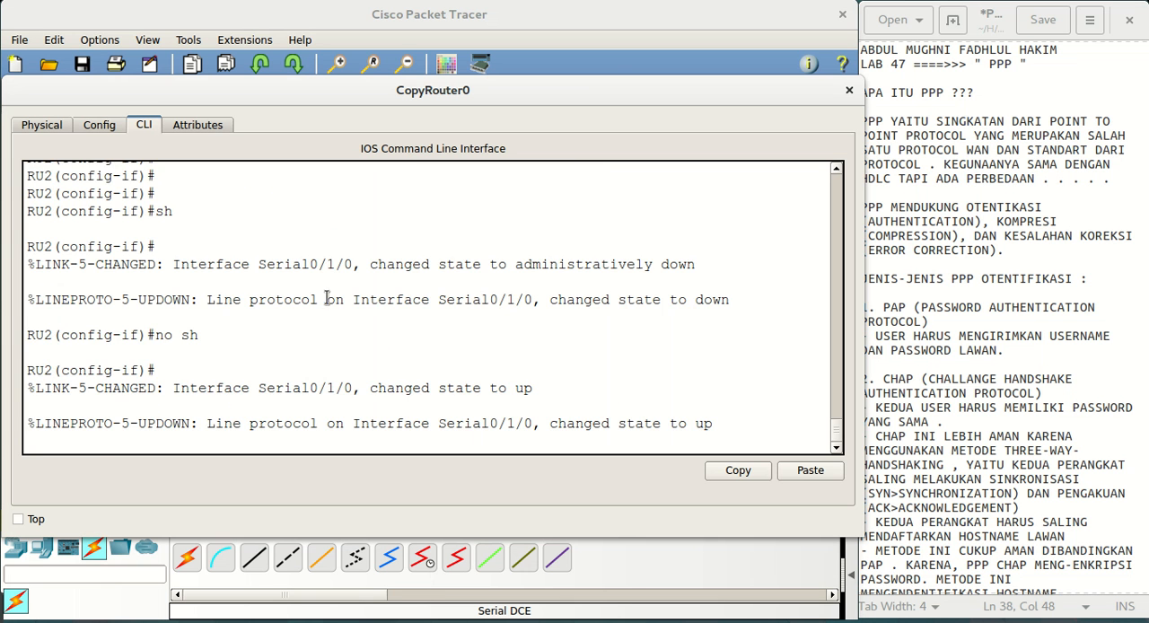
key("Return")
key("Return")
key("Return")
type("ex")
key("Return")
key("Return")
type("ip route")
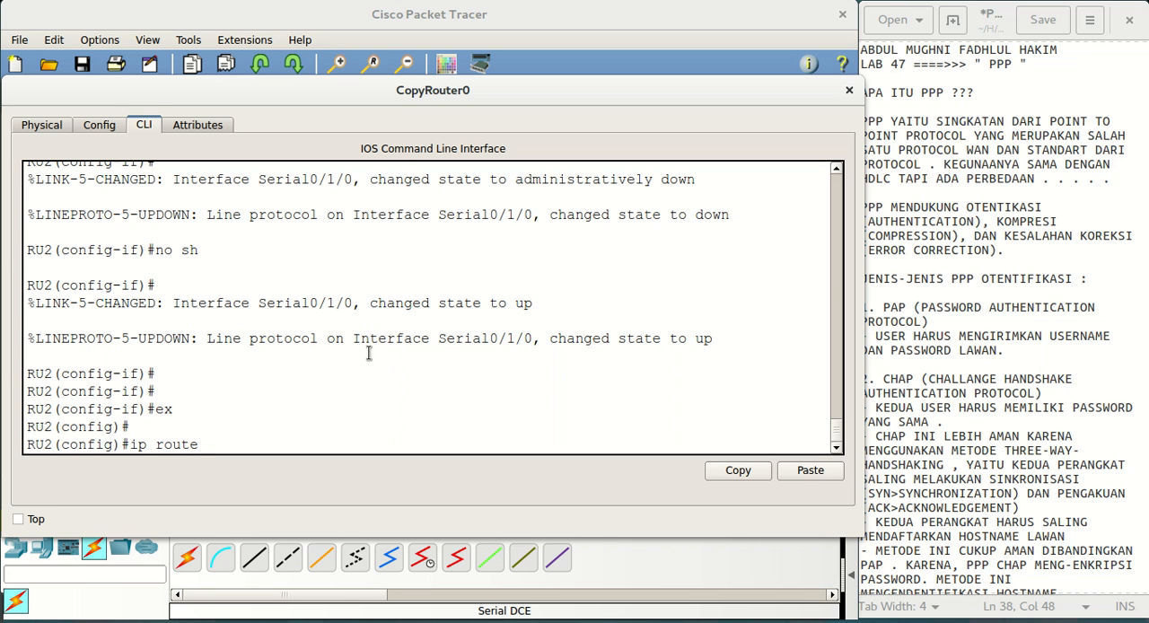
type("192.168.1.0 255.255.255.0 12.12.12.1")
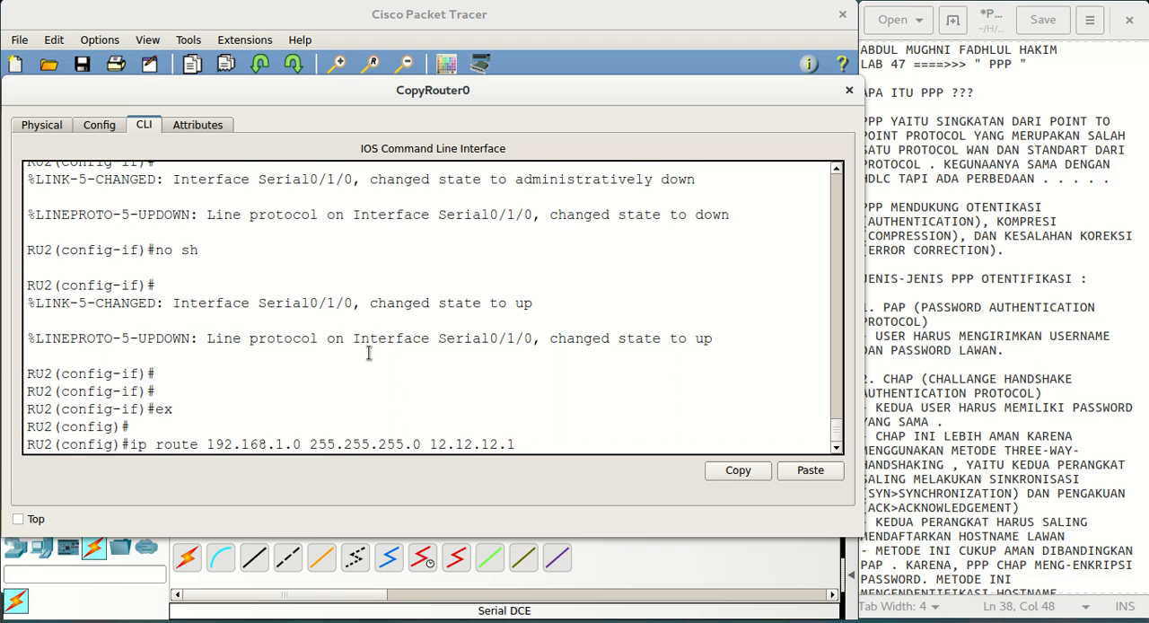
key("Return")
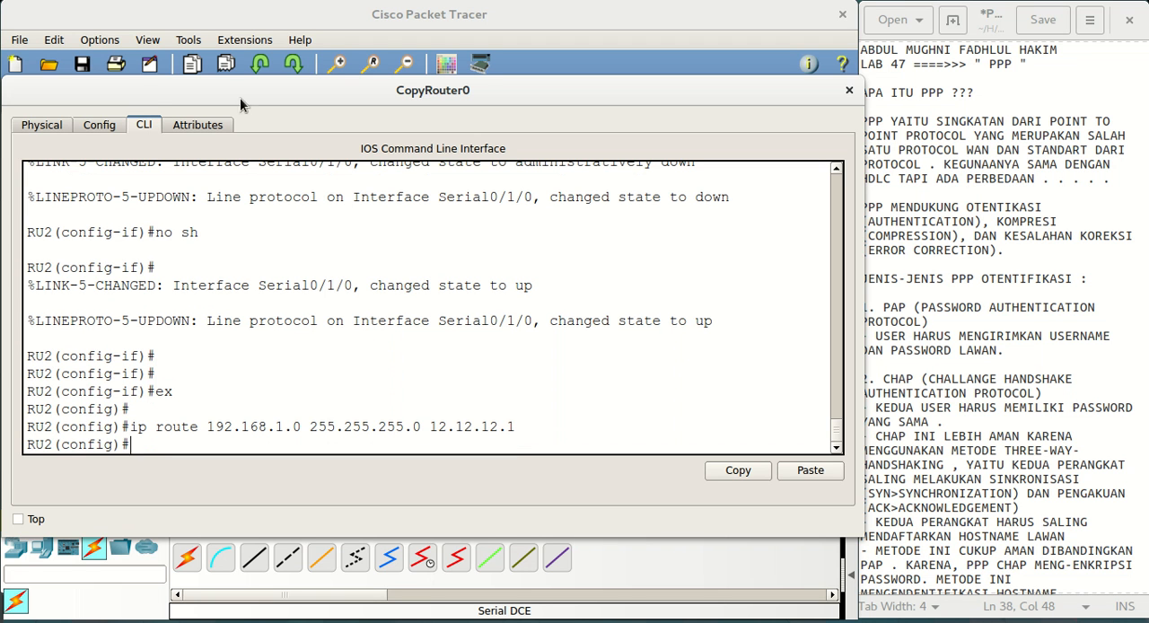
Give PC0 the static IP address 192.168.1.2, subnet mask 255.255.255.0 and default gateway 192.168.1.1
left_click(289, 26)
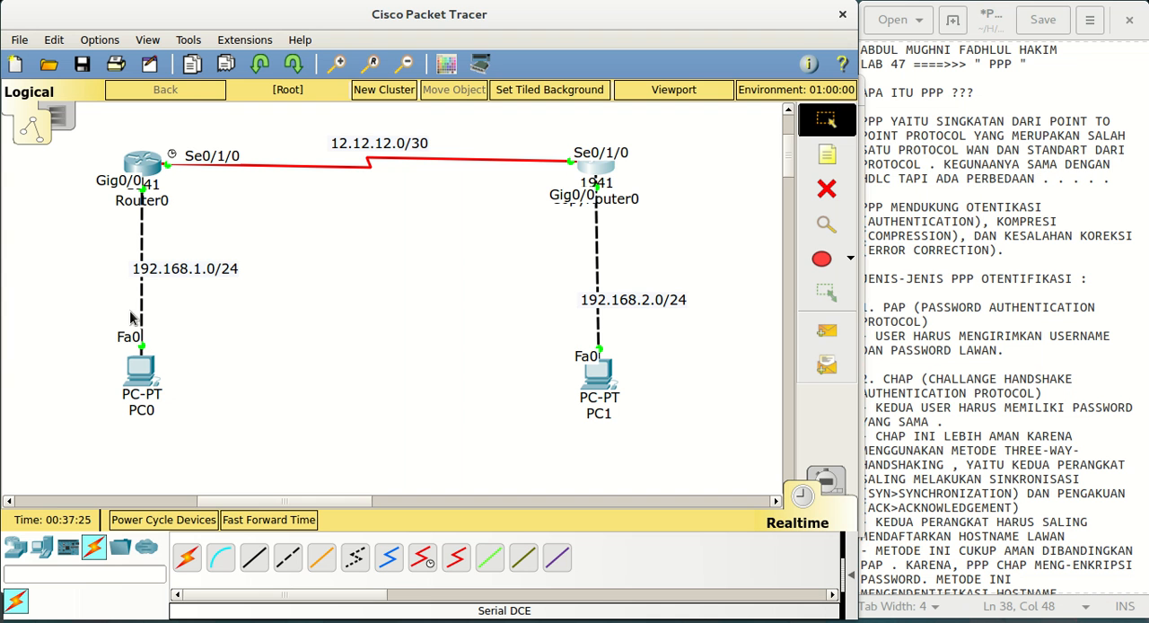
left_click(143, 372)
left_click_drag(877, 106, 662, 98)
left_click(158, 126)
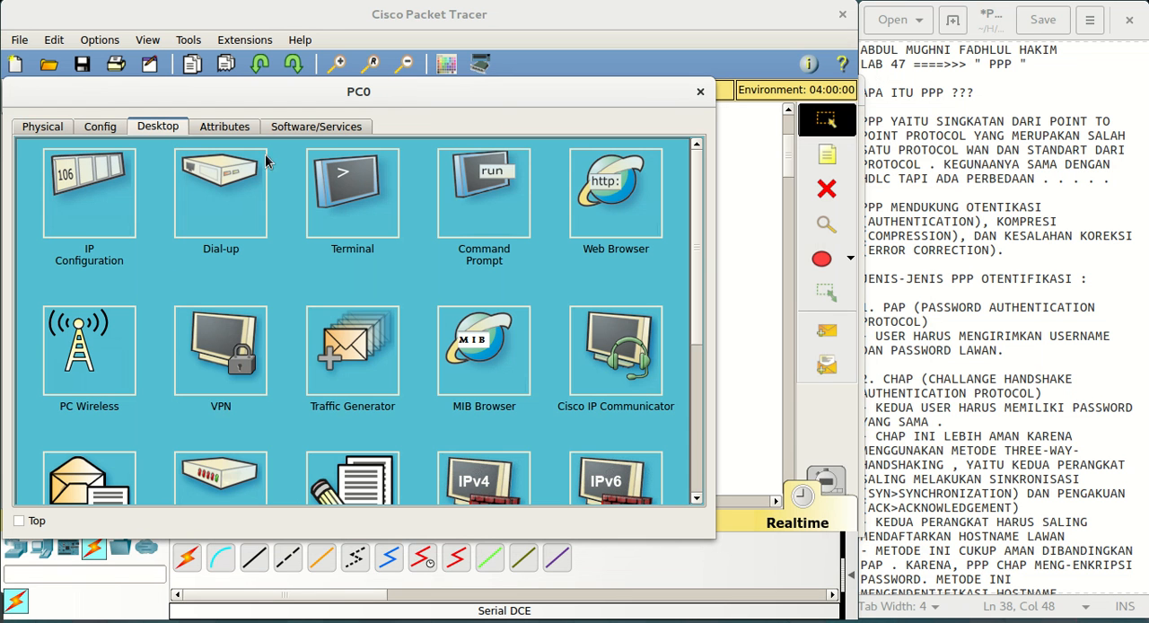
left_click(122, 219)
type("192")
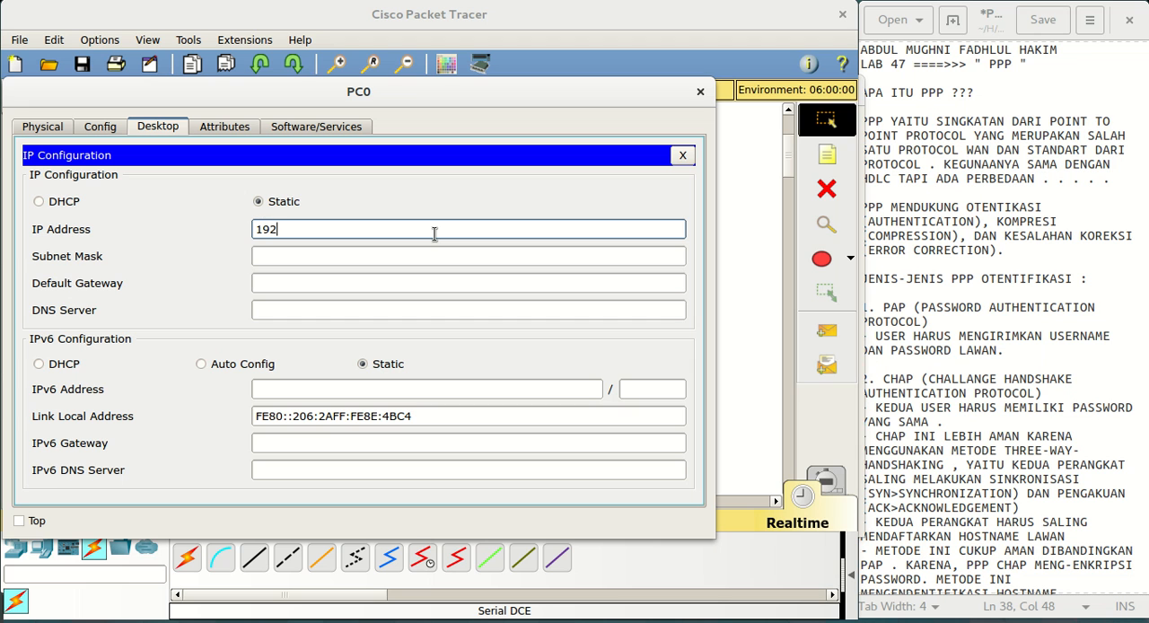
type(".168.1.2")
key("Tab")
key("Tab")
type("192.168.1.1")
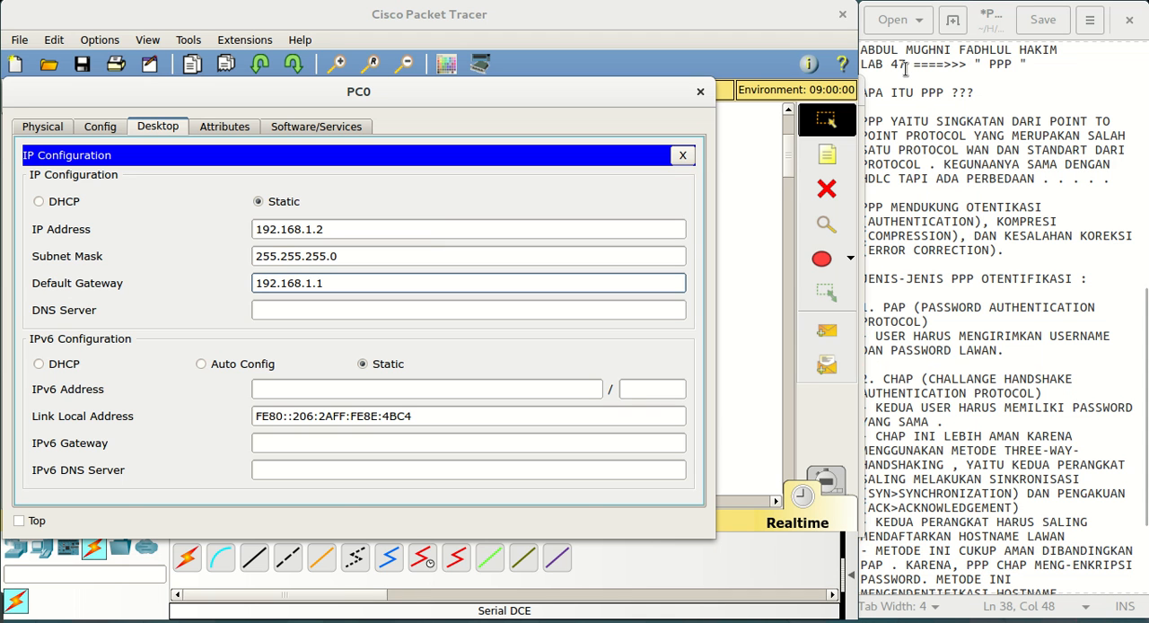
left_click(682, 155)
left_click(700, 91)
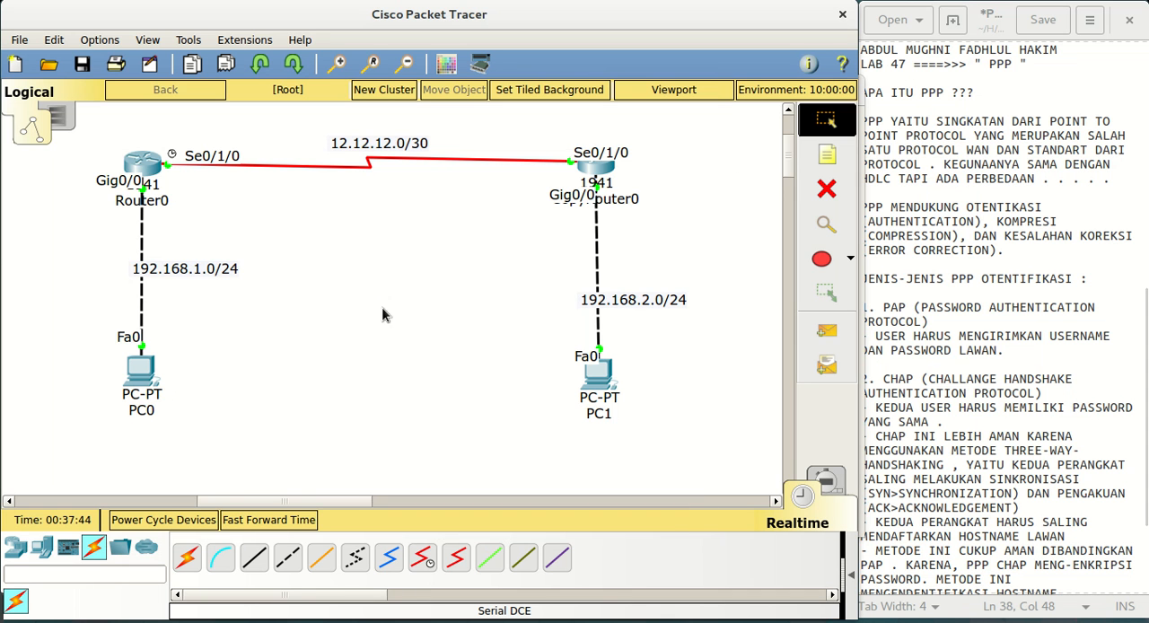
Give PC1 the static IP address 192.168.2.2, subnet mask 255.255.255.0 and default gateway 192.168.2.1
left_click(589, 384)
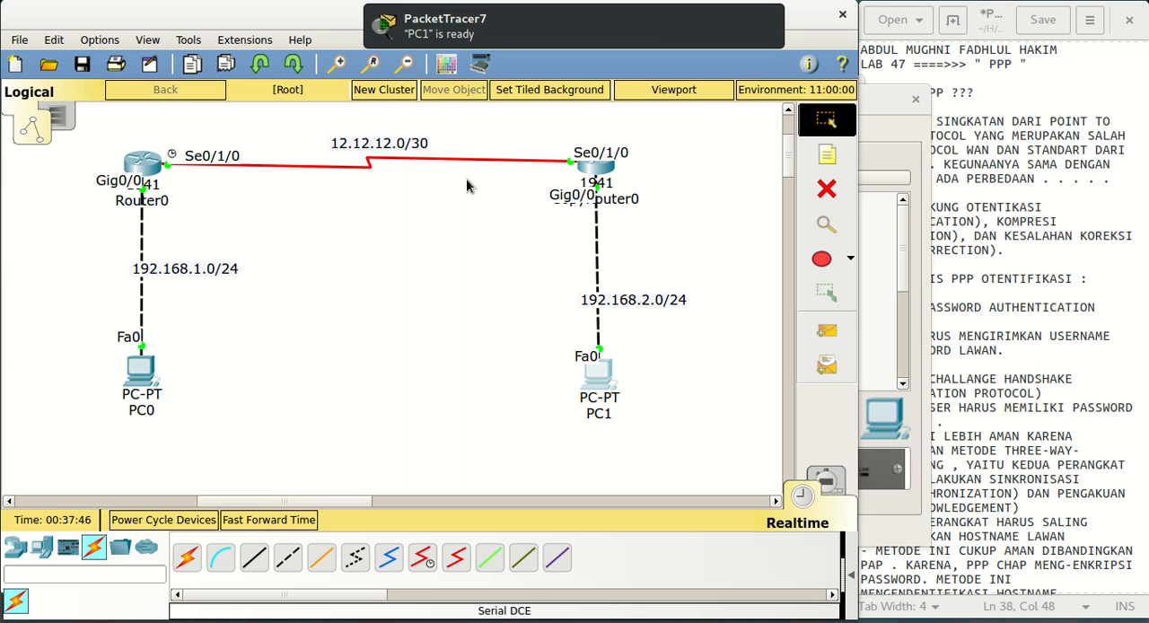
left_click_drag(869, 100, 639, 88)
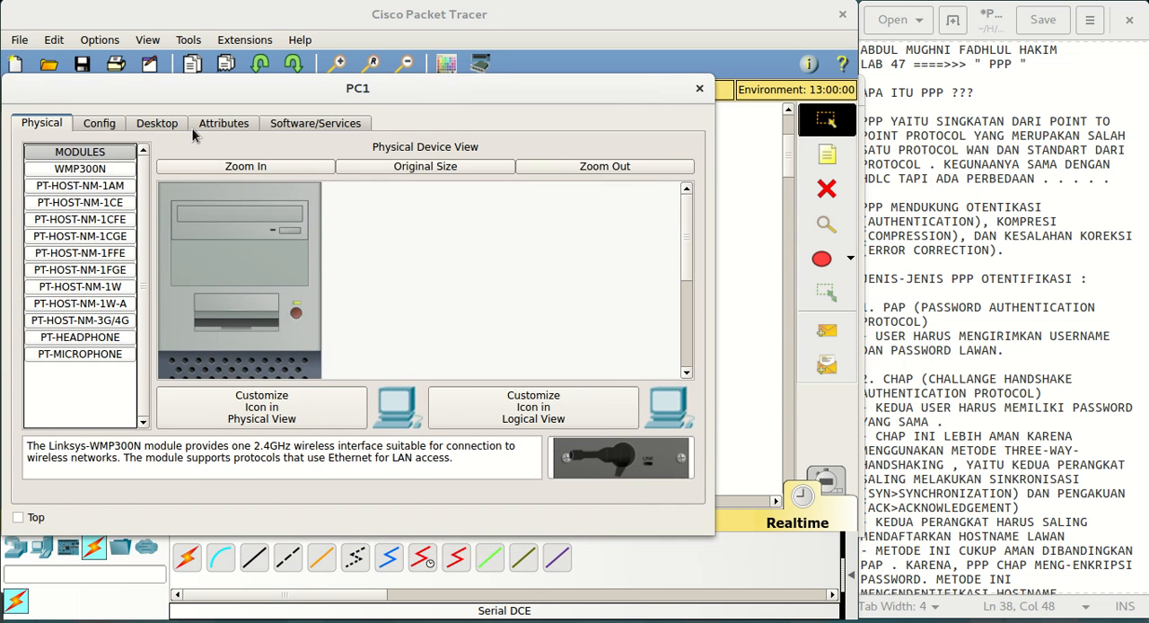
left_click(123, 129)
left_click(159, 125)
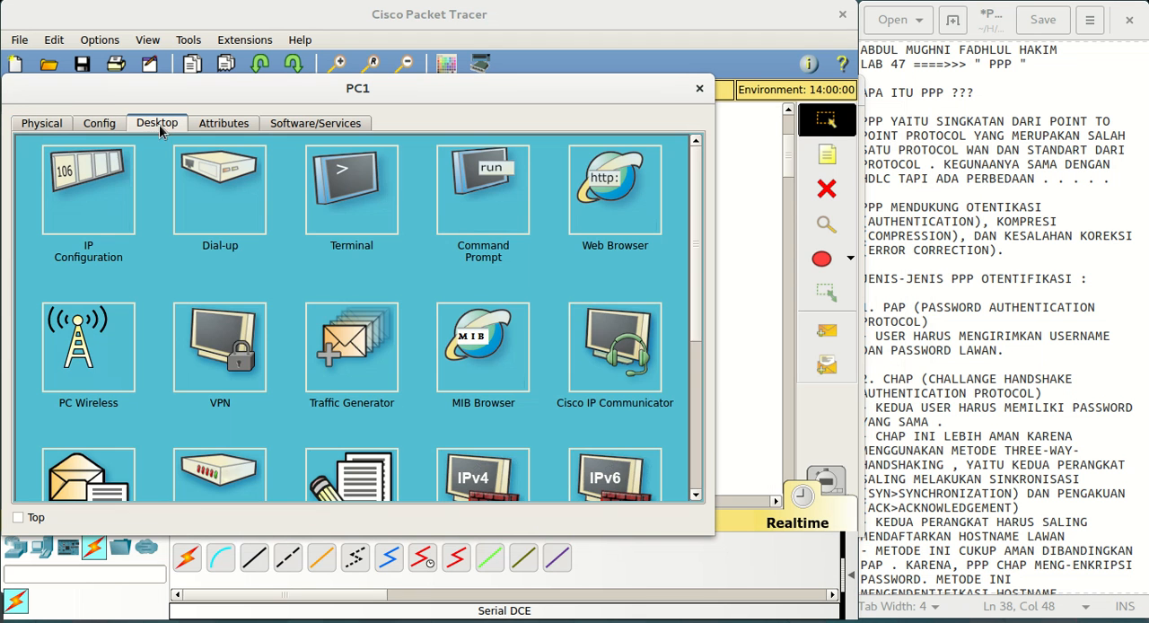
left_click(115, 172)
left_click(360, 225)
type("192.168.")
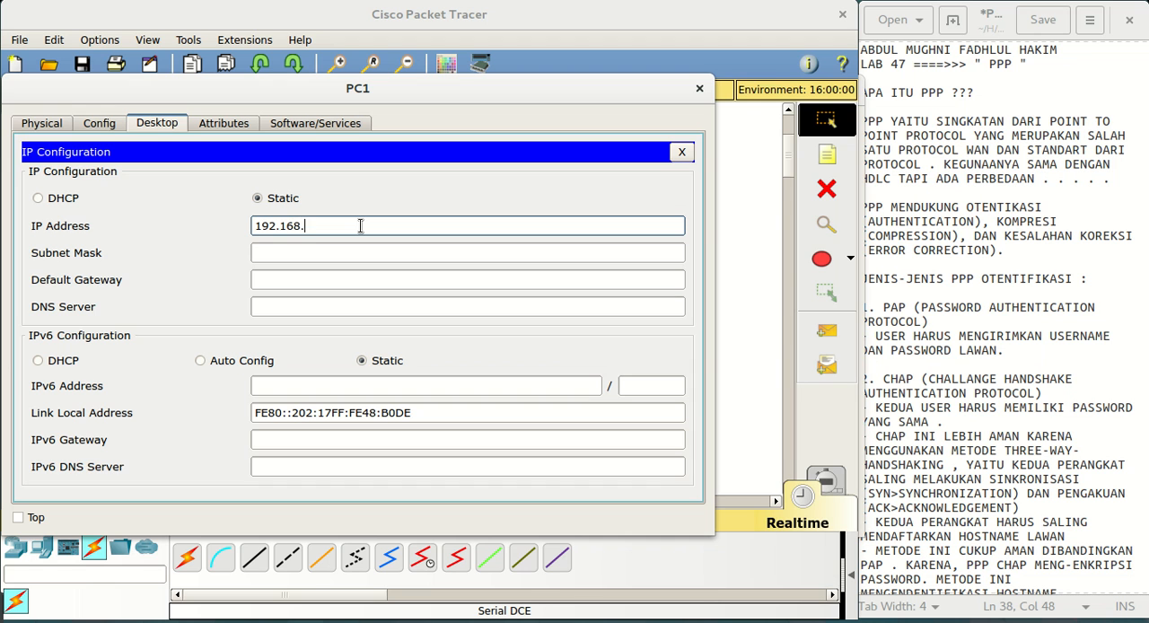
type("2.2")
key("Tab")
key("Tab")
type("192.168.2.1")
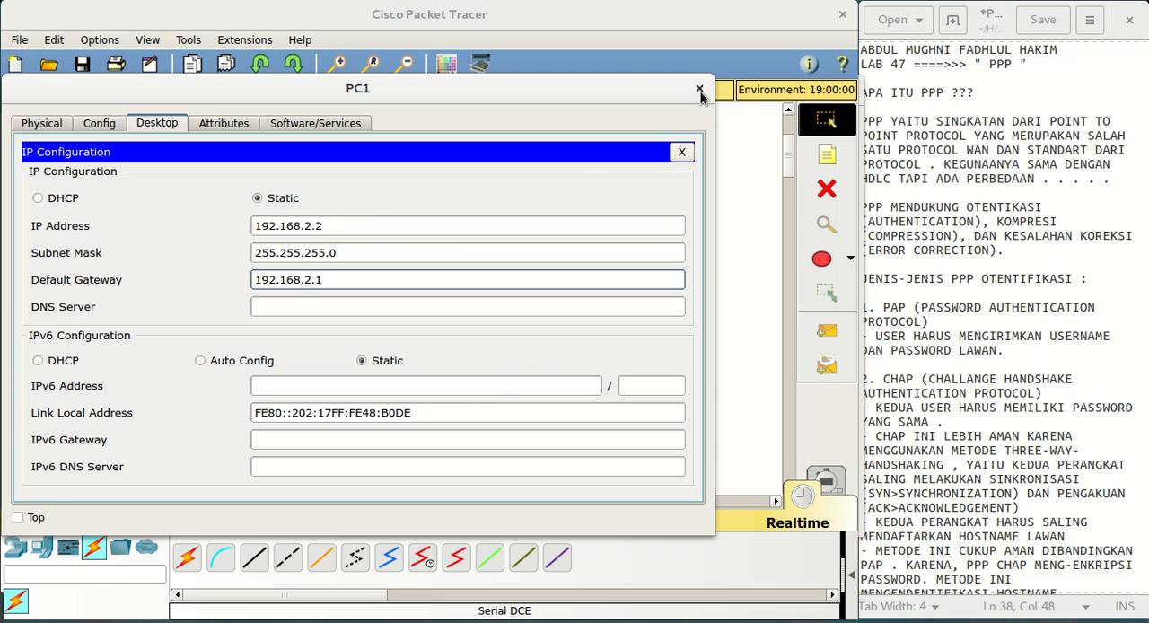
Close PC1's settings and ping PC1 at 192.168.2.2 from PC0's command prompt, highlighting the replies
left_click(682, 151)
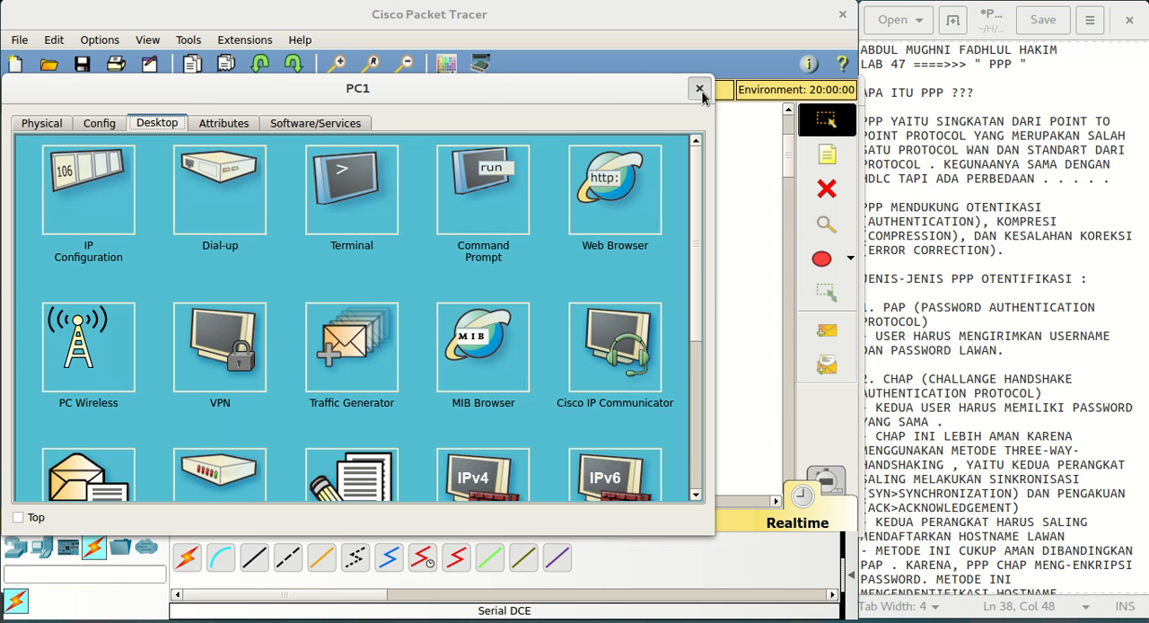
left_click(699, 89)
left_click(149, 375)
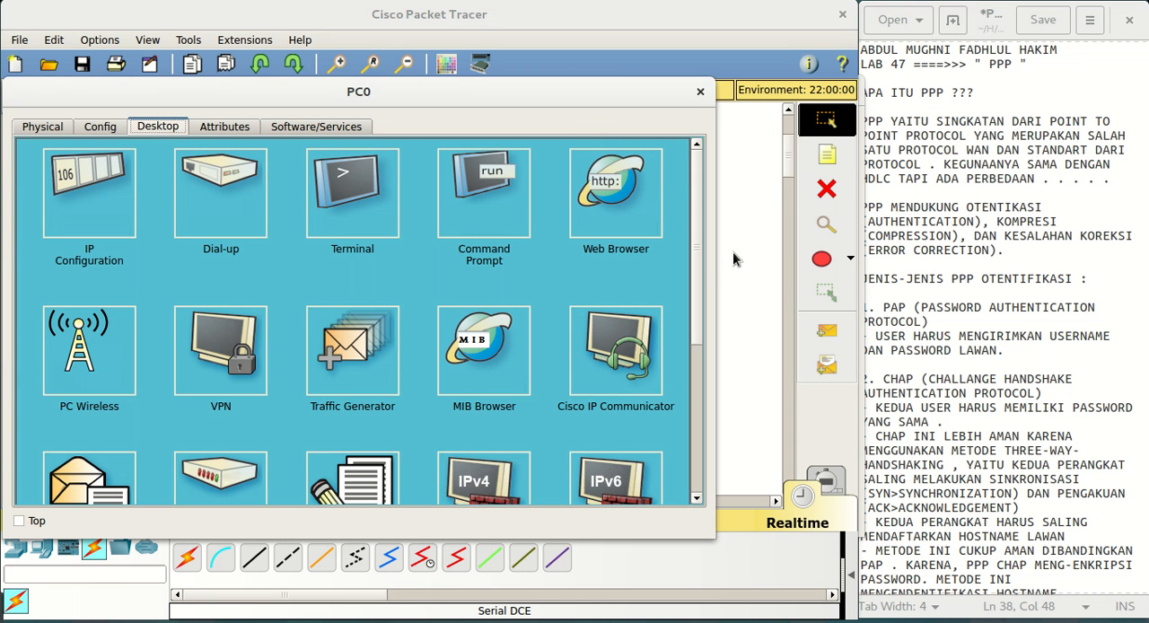
left_click_drag(715, 252, 852, 252)
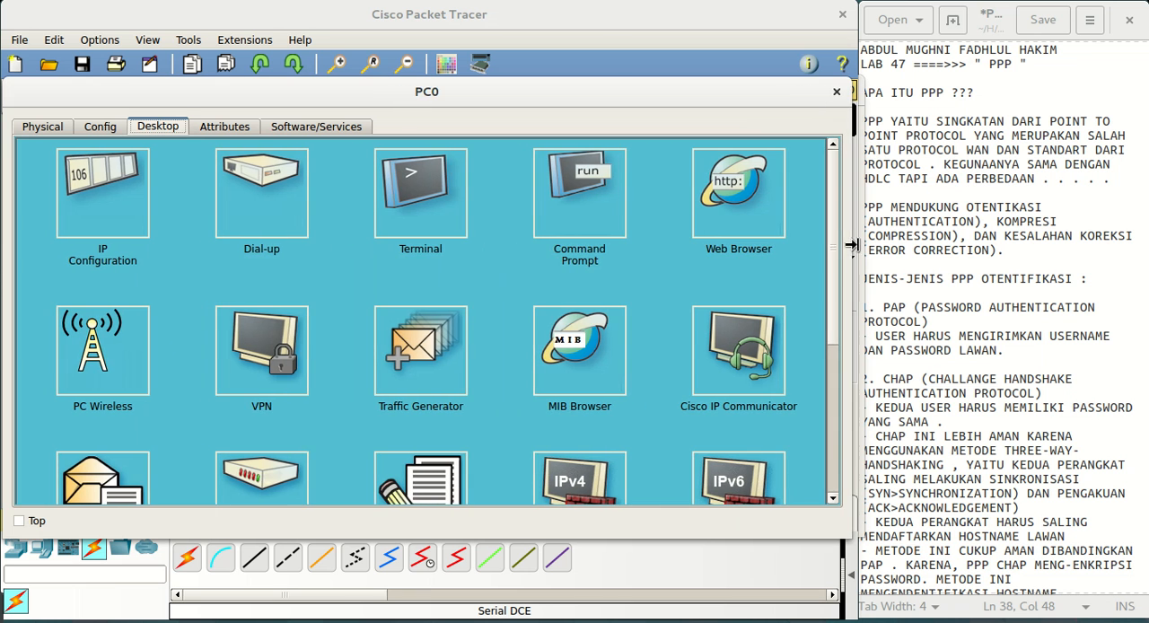
left_click(542, 216)
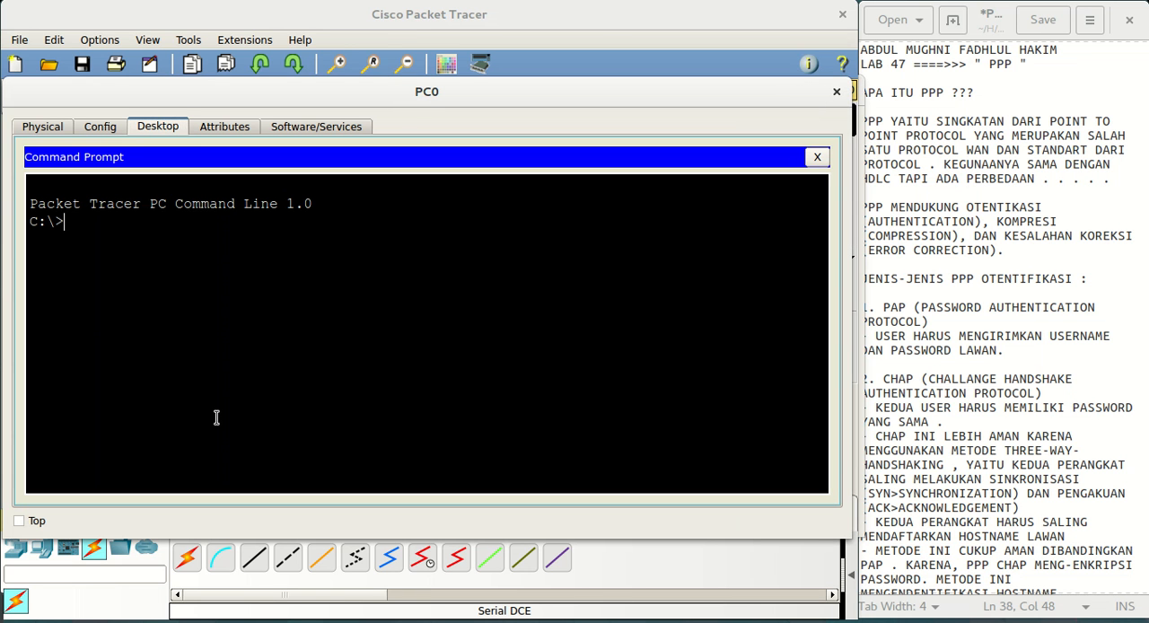
type("ping 192.168.22")
key("Return")
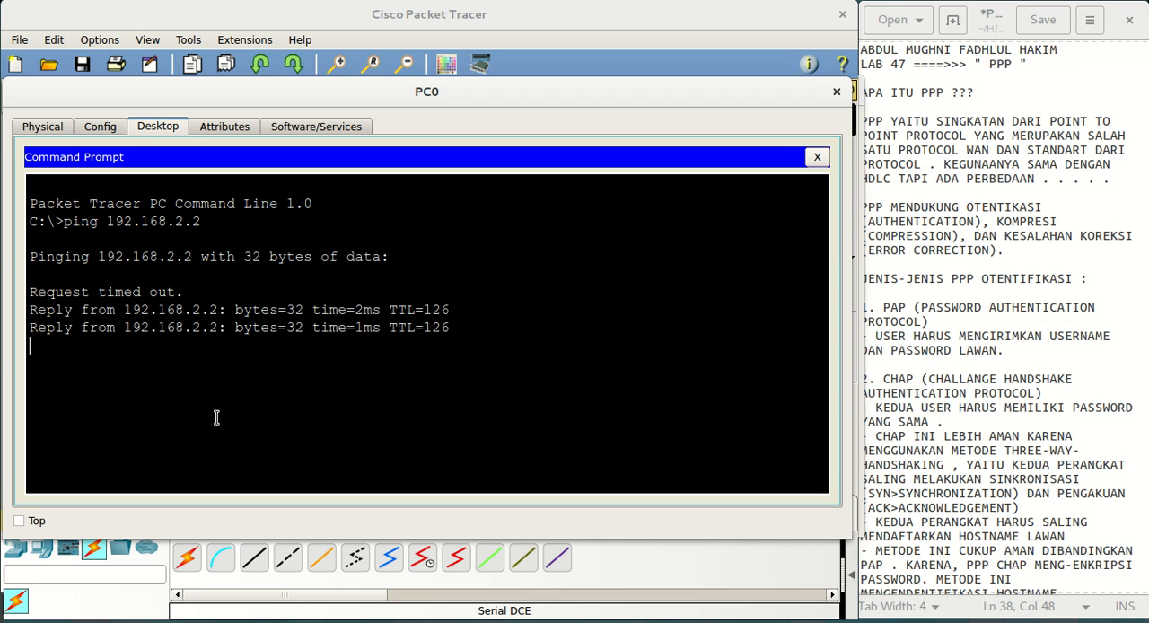
left_click_drag(451, 352, 33, 292)
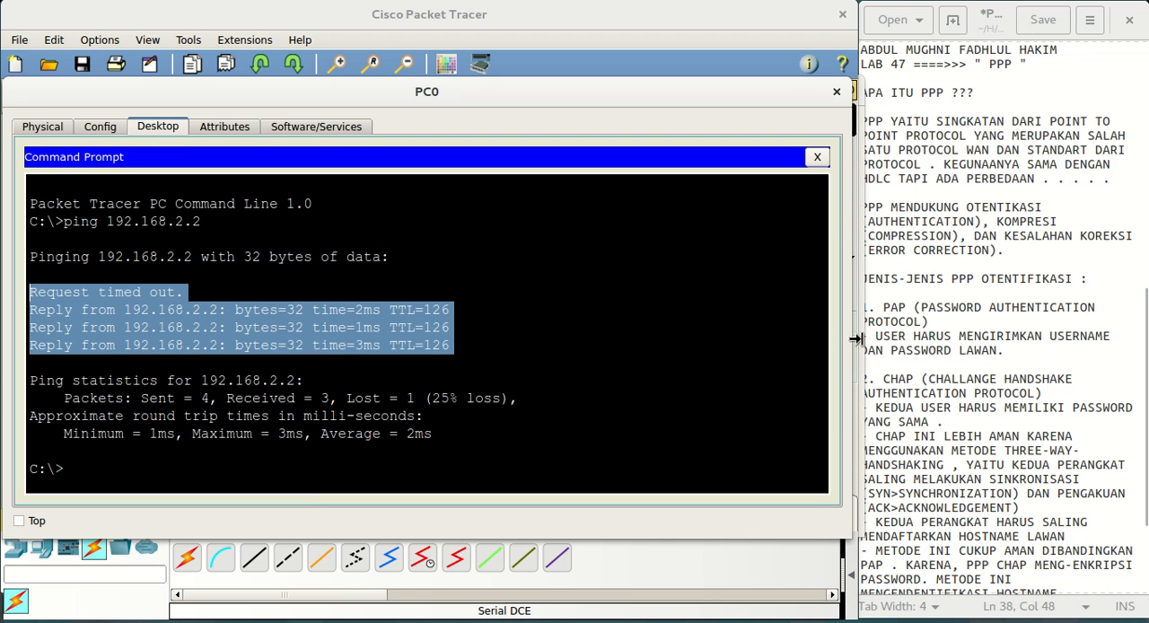
left_click_drag(856, 338, 852, 338)
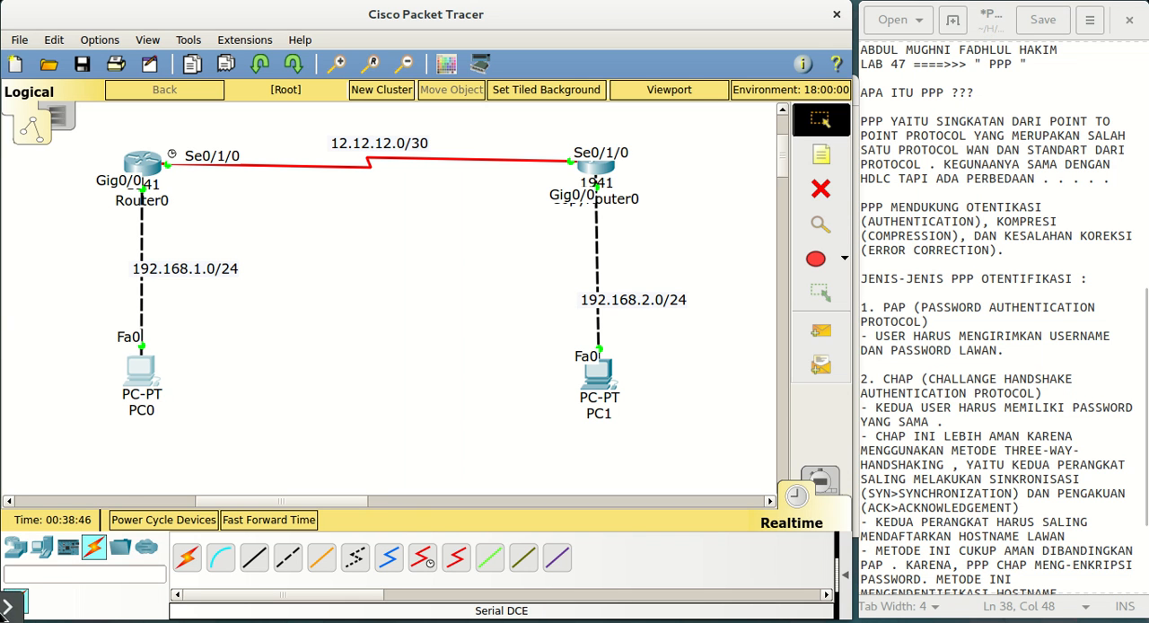
left_click(16, 609)
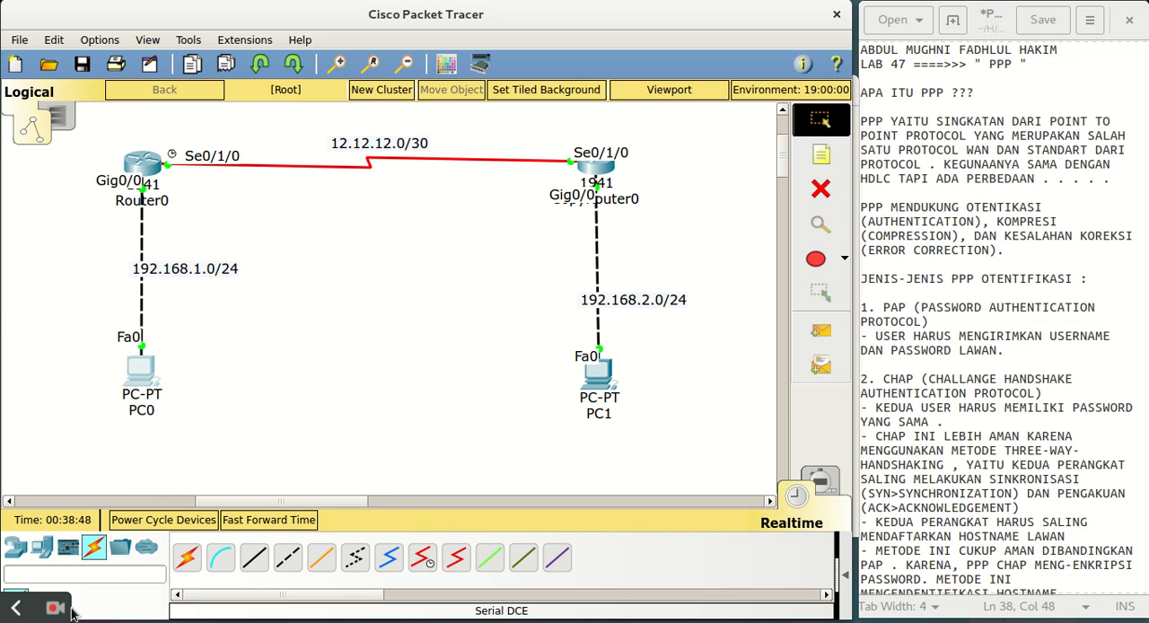